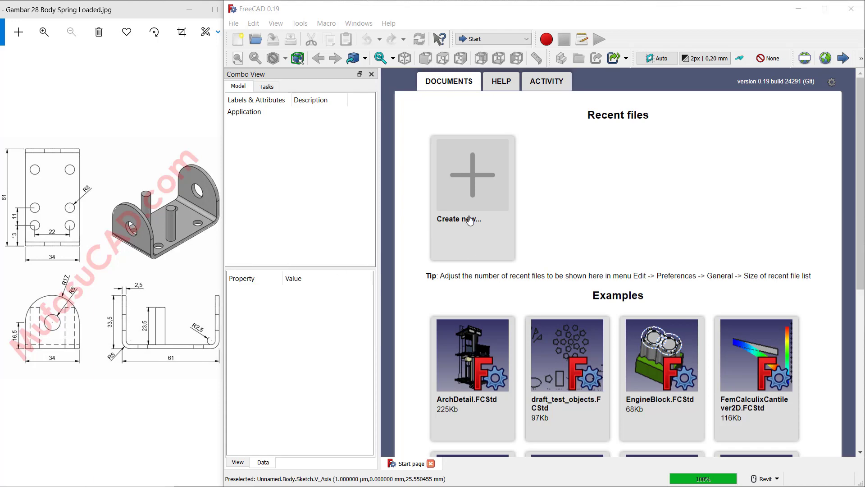
# Create a new document and switch to the Part Design workbench.
pyautogui.click(469, 201)
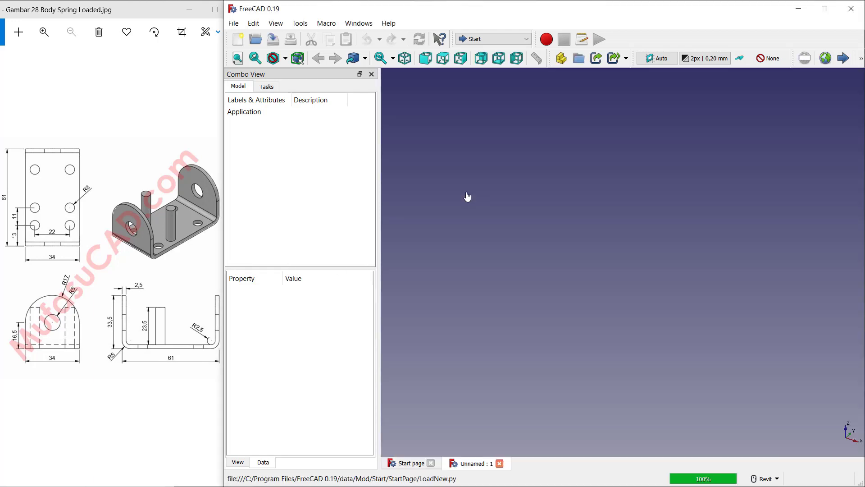
pyautogui.click(505, 42)
pyautogui.click(481, 149)
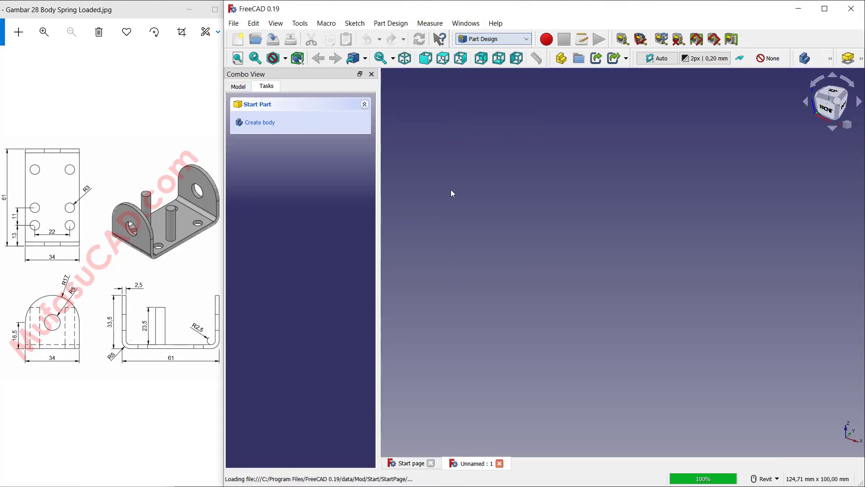
# Create a body and start a new sketch on its XY plane.
pyautogui.click(266, 123)
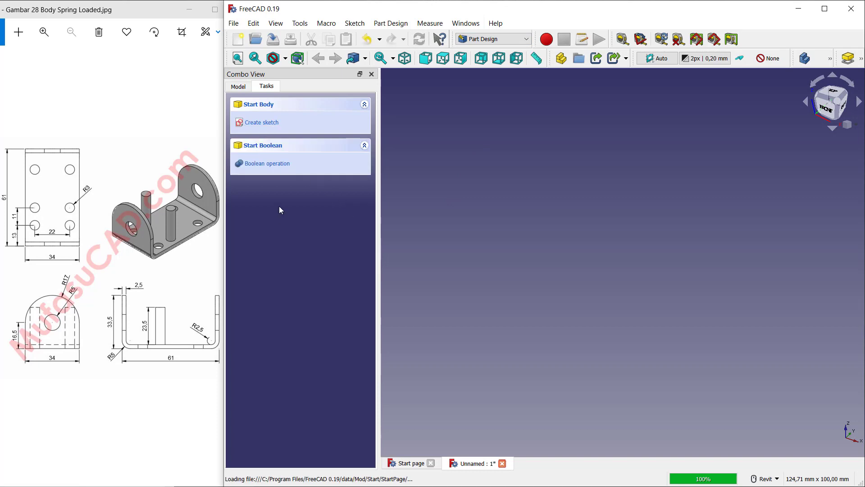
pyautogui.click(262, 123)
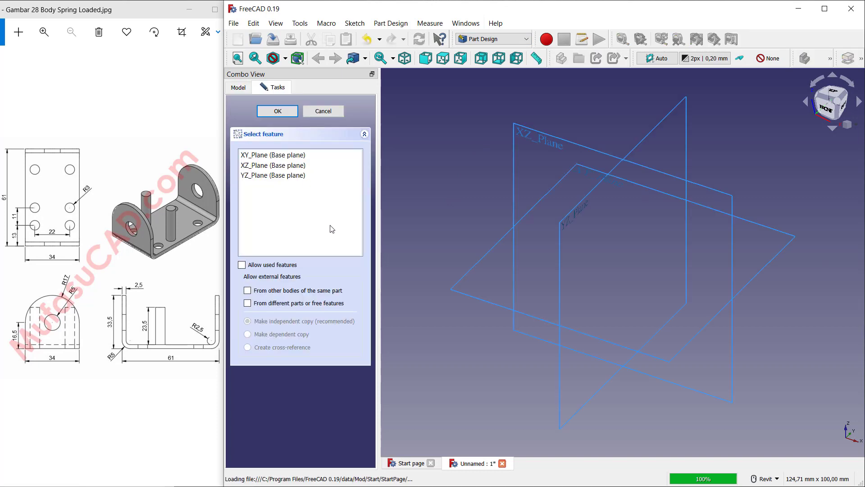
pyautogui.click(270, 154)
pyautogui.click(282, 111)
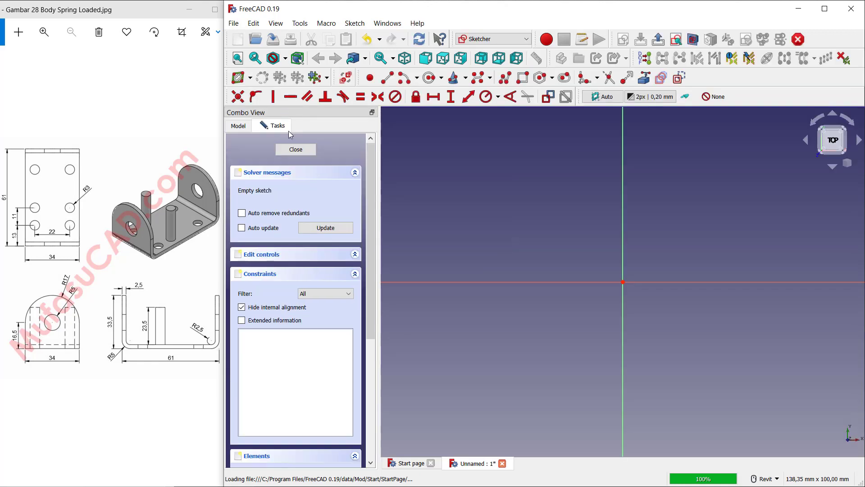
# Sketch a rectangle from the origin into the upper-right quadrant, about 40 mm wide and 25 mm high.
pyautogui.click(522, 77)
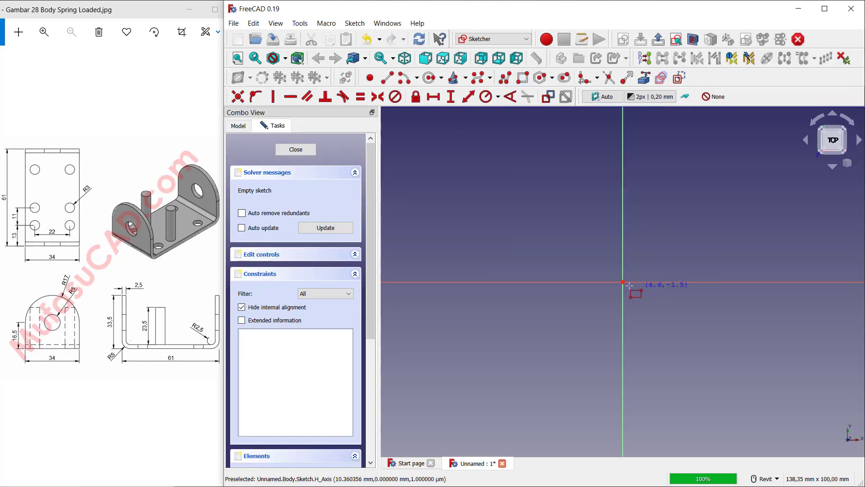
pyautogui.click(623, 281)
pyautogui.click(762, 194)
# Constrain the rectangle's horizontal length to 61 mm and its vertical height to 34 mm.
pyautogui.moveTo(656, 242); pyautogui.dragTo(512, 273, button='middle')
pyautogui.click(436, 98)
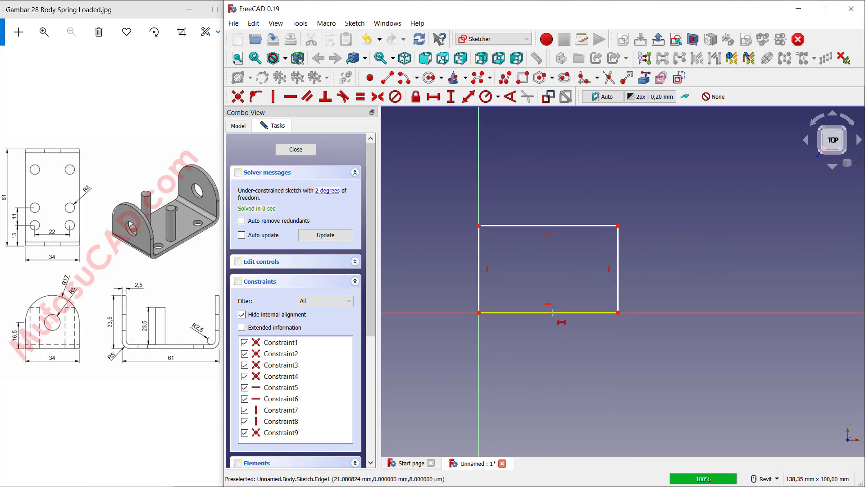
pyautogui.click(552, 312)
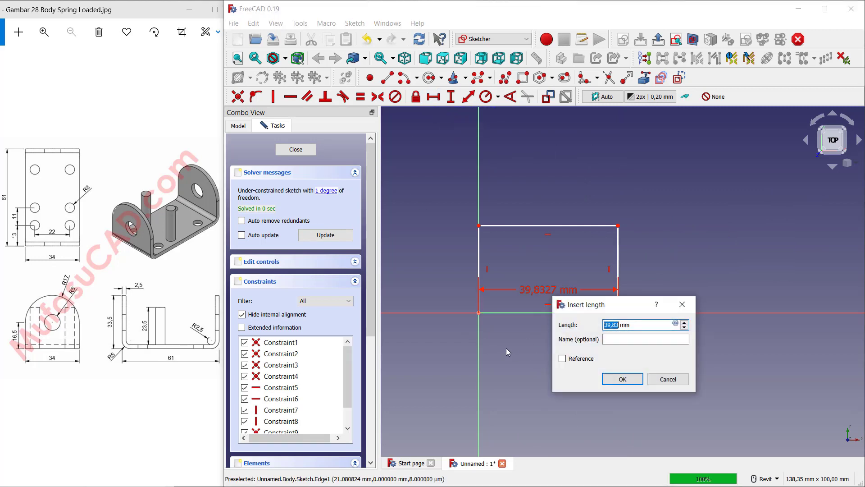
pyautogui.write('61')
pyautogui.press('Return')
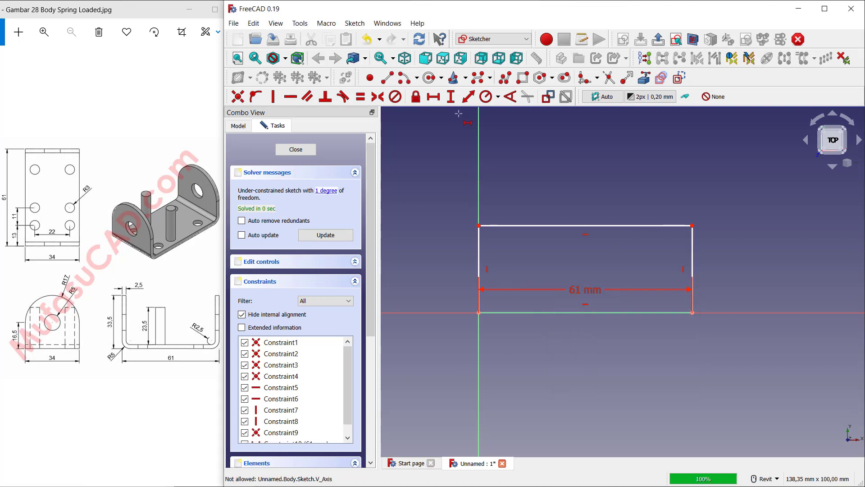
pyautogui.click(450, 96)
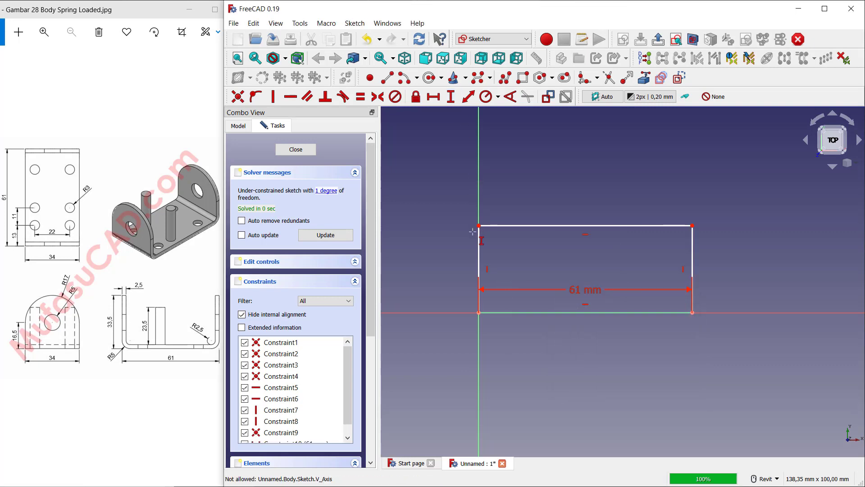
pyautogui.click(479, 254)
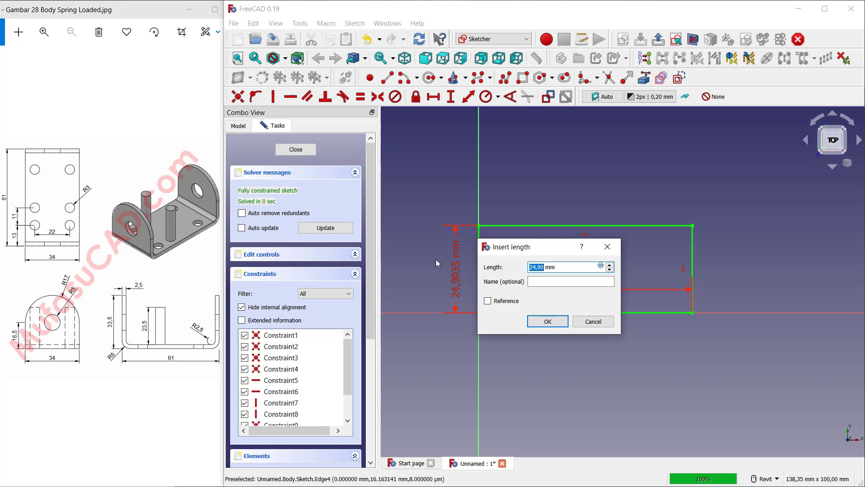
pyautogui.write('34')
pyautogui.press('Return')
# Sketch four circles of about 4 mm radius inside the rectangle, one near each corner.
pyautogui.scroll(1, 590, 260)
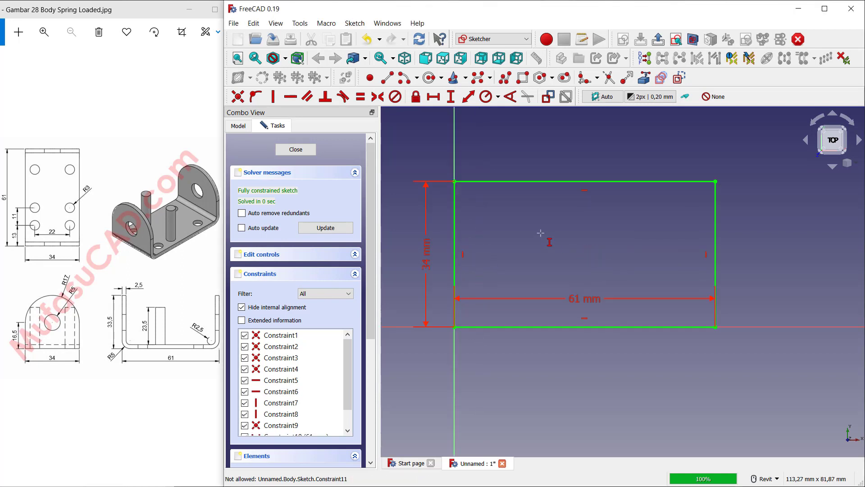
pyautogui.click(429, 78)
pyautogui.click(495, 208)
pyautogui.click(505, 222)
pyautogui.click(670, 205)
pyautogui.click(673, 223)
pyautogui.click(501, 287)
pyautogui.click(513, 276)
pyautogui.click(663, 287)
pyautogui.click(676, 273)
# Apply equal constraints so that all four circles share the same size.
pyautogui.click(361, 96)
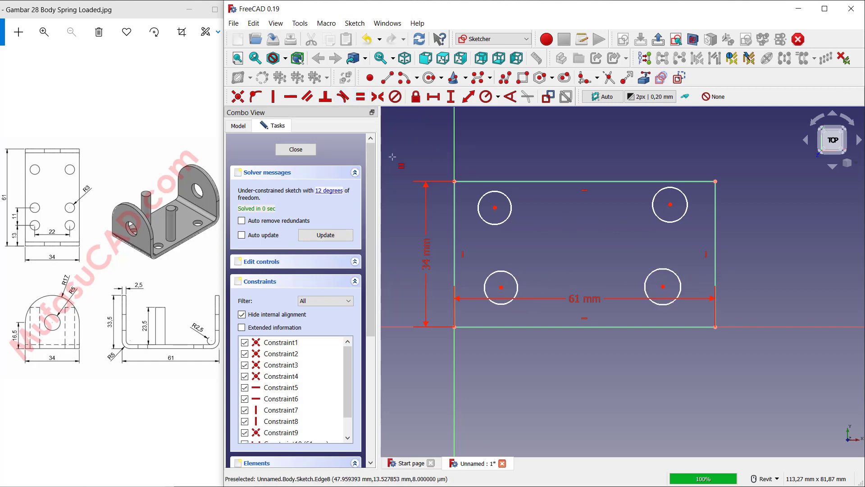
pyautogui.click(504, 220)
pyautogui.rightClick(506, 280)
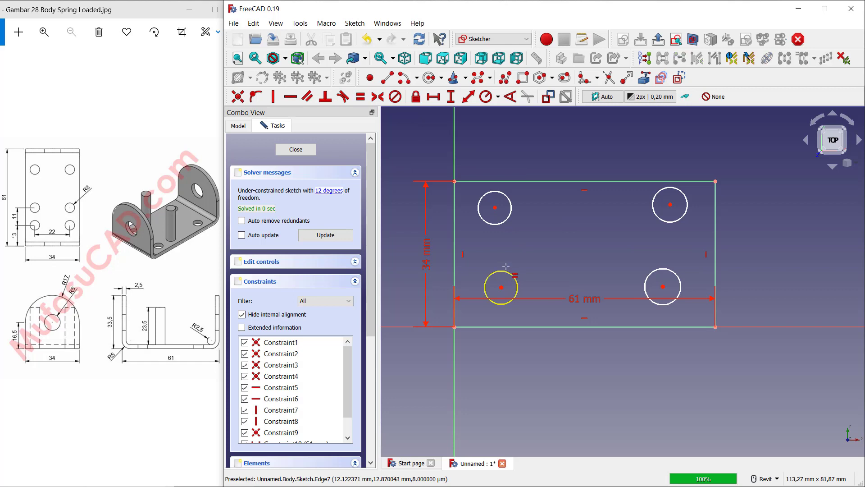
pyautogui.click(507, 221)
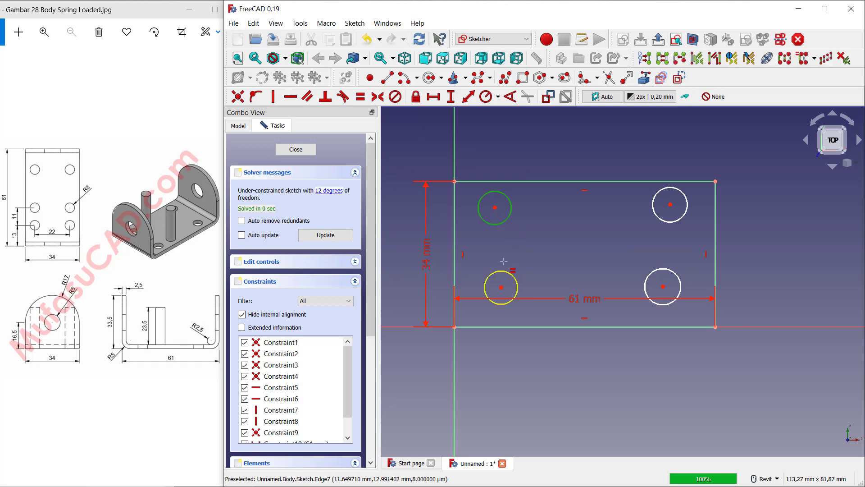
pyautogui.click(503, 271)
pyautogui.click(507, 221)
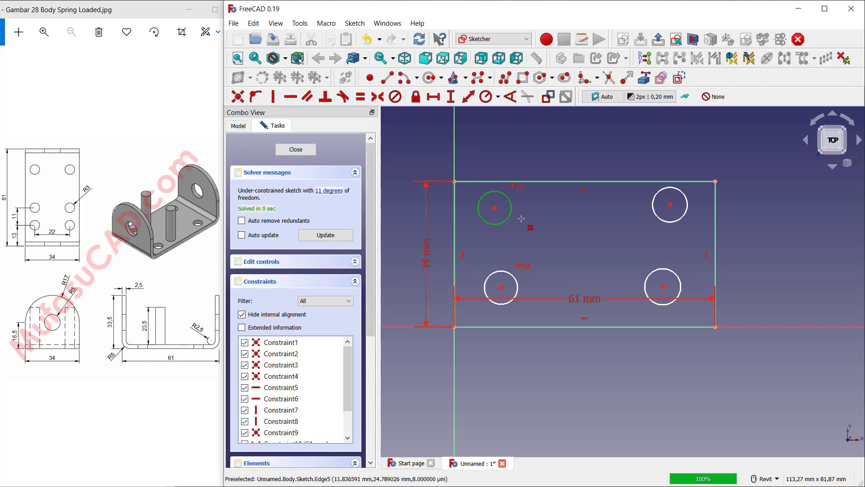
pyautogui.click(657, 219)
pyautogui.click(658, 219)
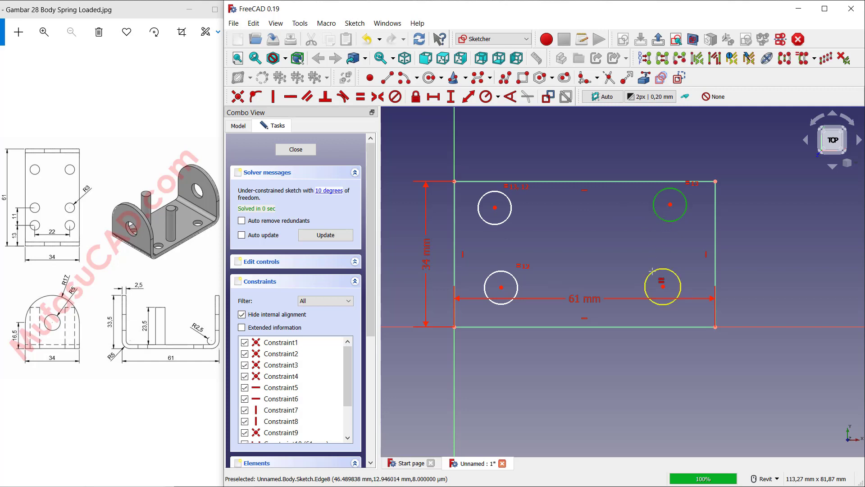
pyautogui.click(652, 275)
# Constrain the radius of the upper-left circle to 3 mm.
pyautogui.click(486, 96)
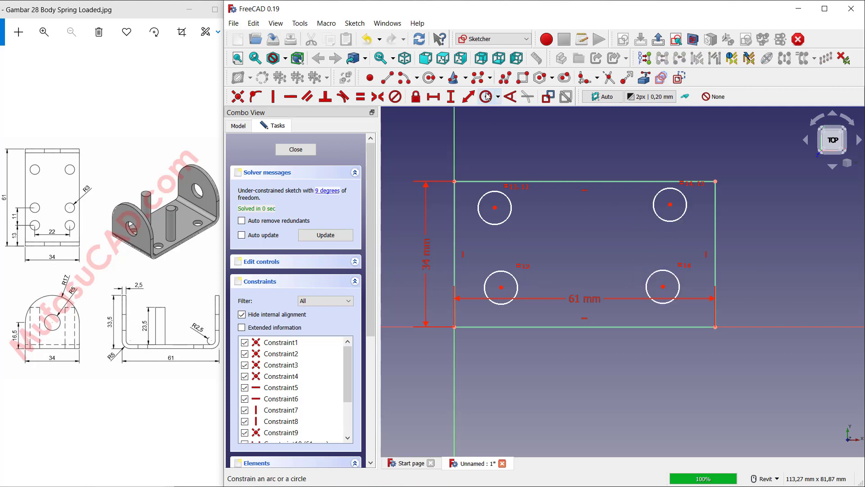
pyautogui.click(506, 220)
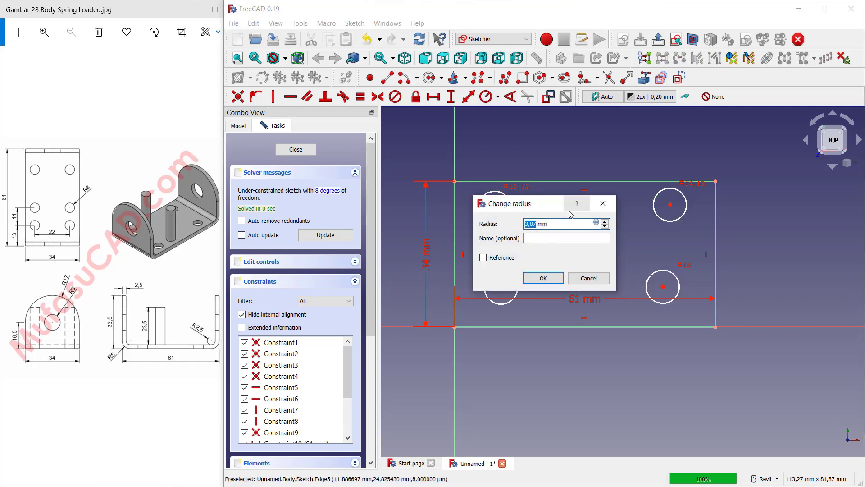
pyautogui.write('3')
pyautogui.press('Return')
# Set a 13 mm horizontal distance from each upper circle's center to the nearest upper corner of the rectangle.
pyautogui.scroll(1, 490, 215)
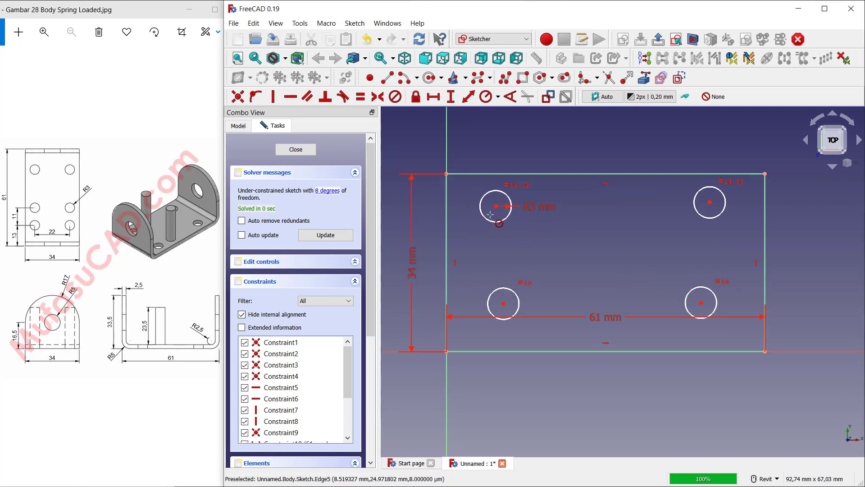
pyautogui.click(434, 98)
pyautogui.click(496, 206)
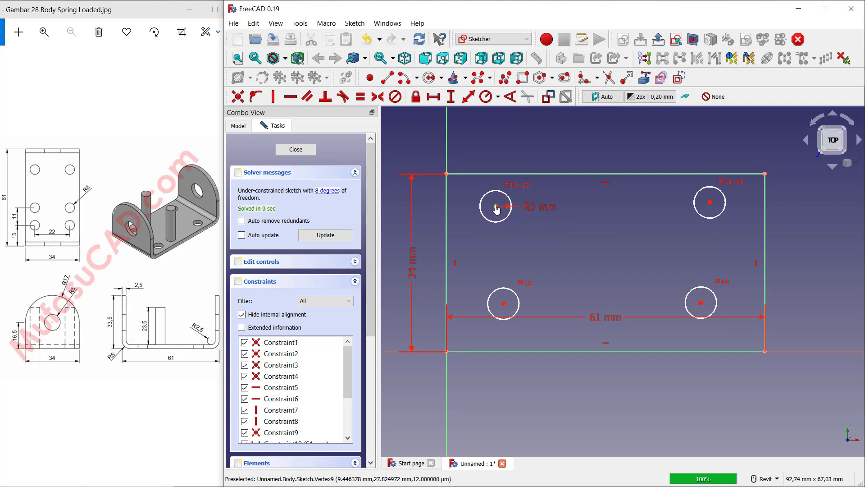
pyautogui.click(446, 173)
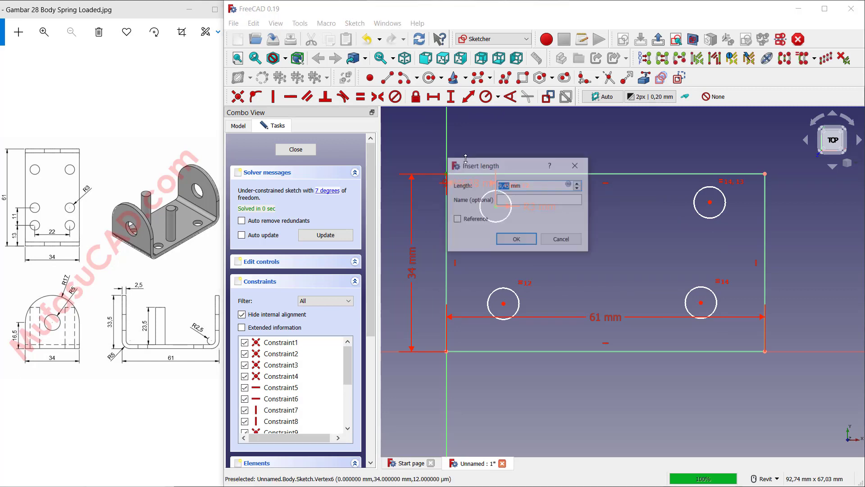
pyautogui.write('13')
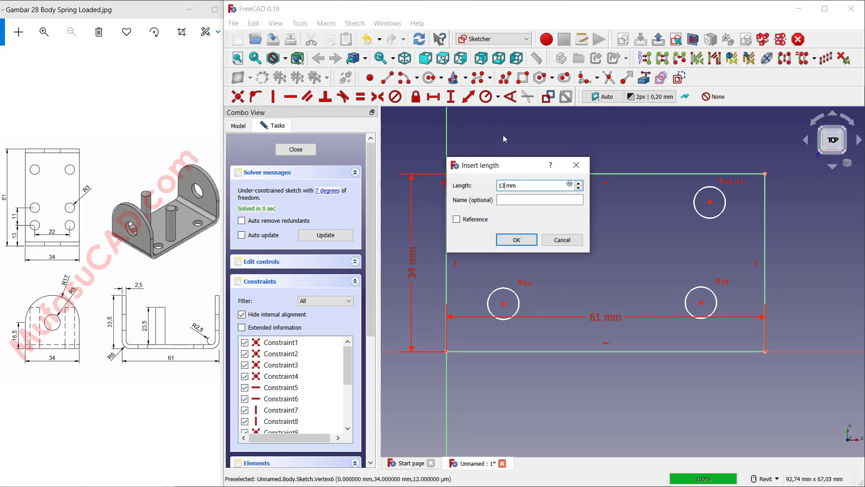
pyautogui.press('Return')
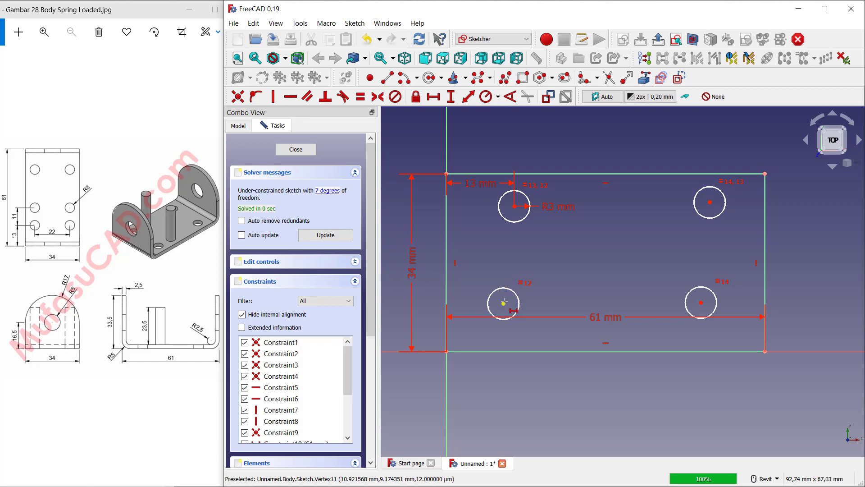
pyautogui.click(710, 203)
pyautogui.click(765, 173)
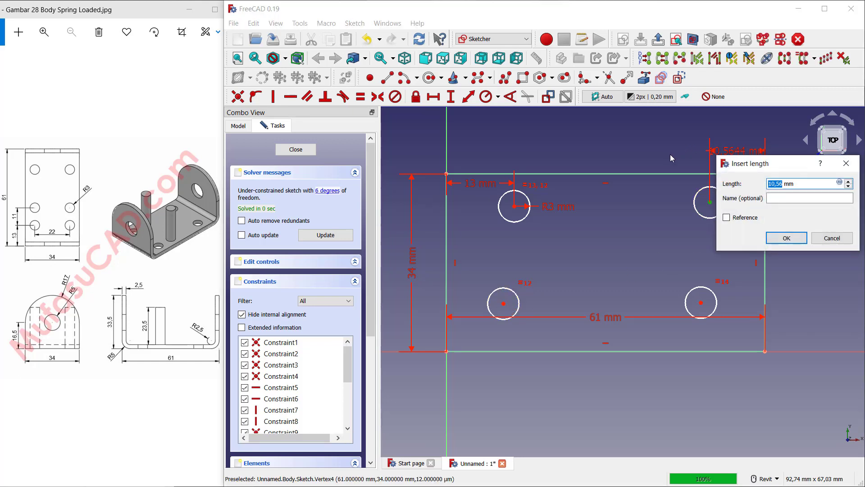
pyautogui.write('13')
pyautogui.press('Return')
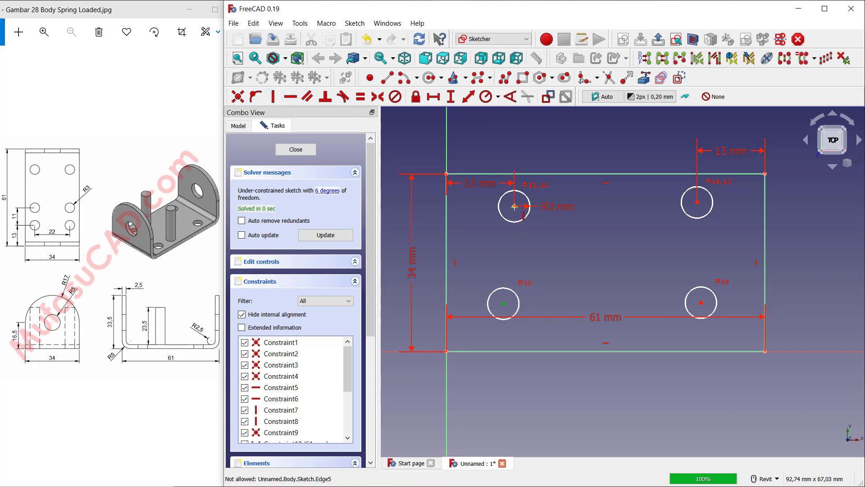
# Align the centers of the left pair and the right pair of circles vertically.
pyautogui.click(514, 207)
pyautogui.click(701, 303)
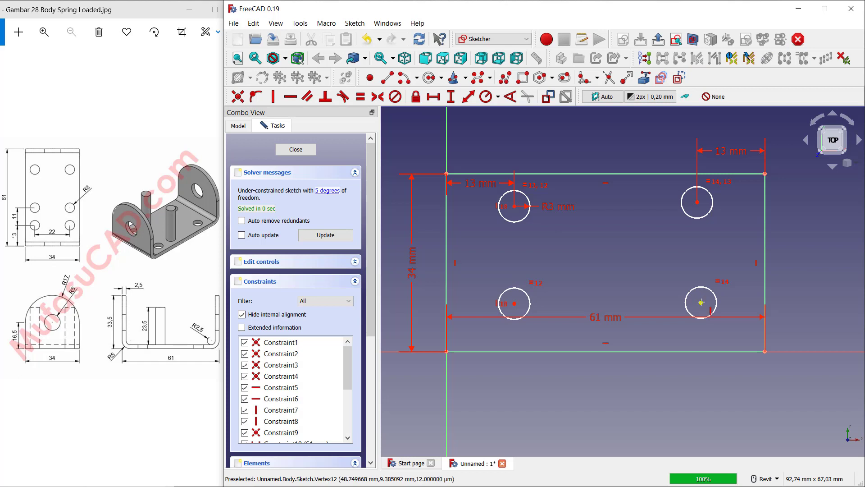
pyautogui.click(698, 203)
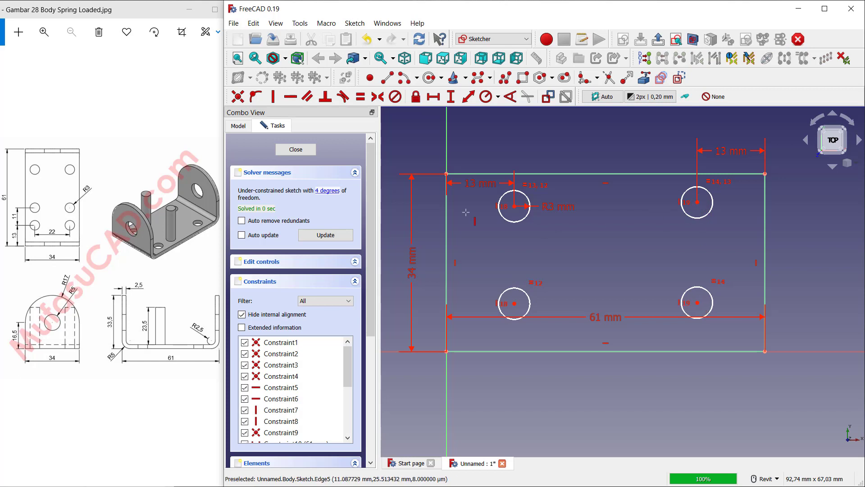
# Set the vertical distance between the circle centers to 22 mm in both the left and right pairs.
pyautogui.click(457, 97)
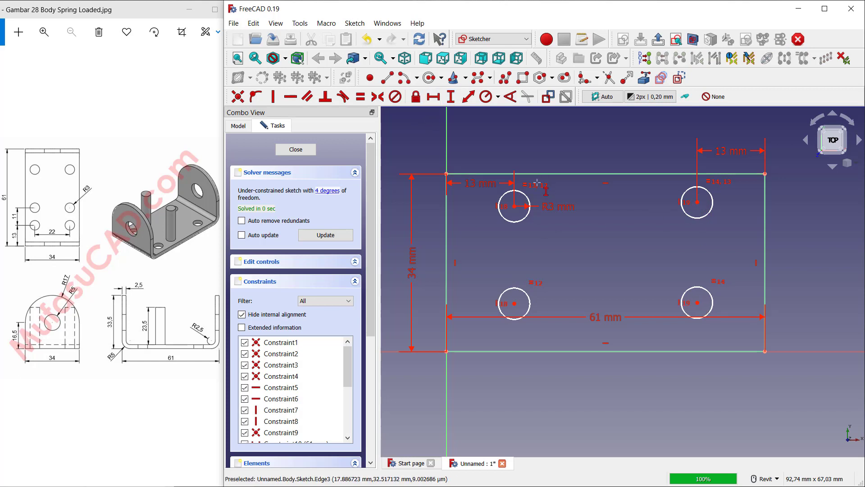
pyautogui.click(515, 206)
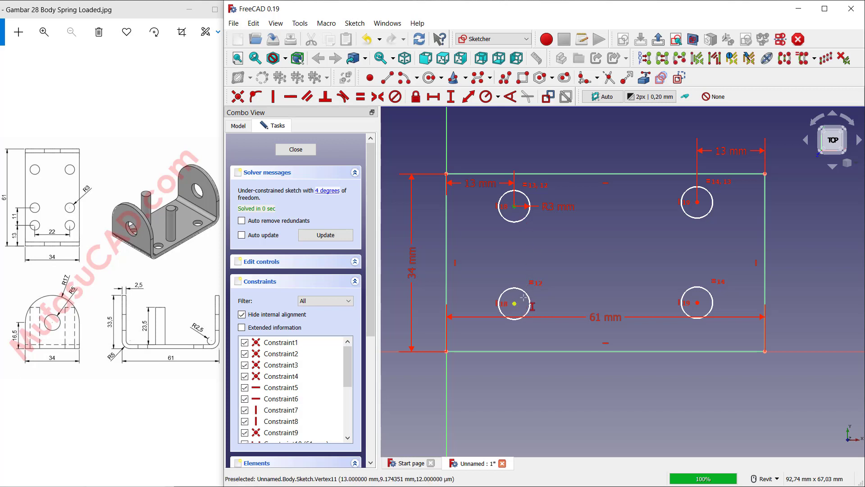
pyautogui.click(523, 298)
pyautogui.write('22')
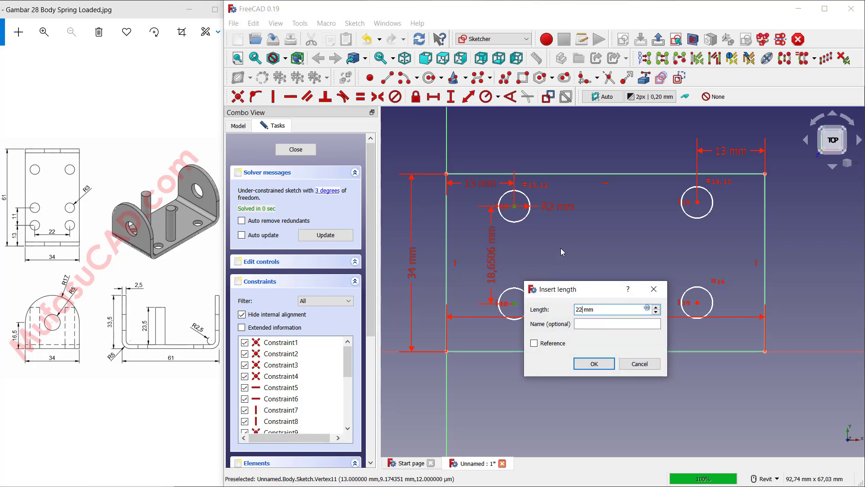
pyautogui.press('Return')
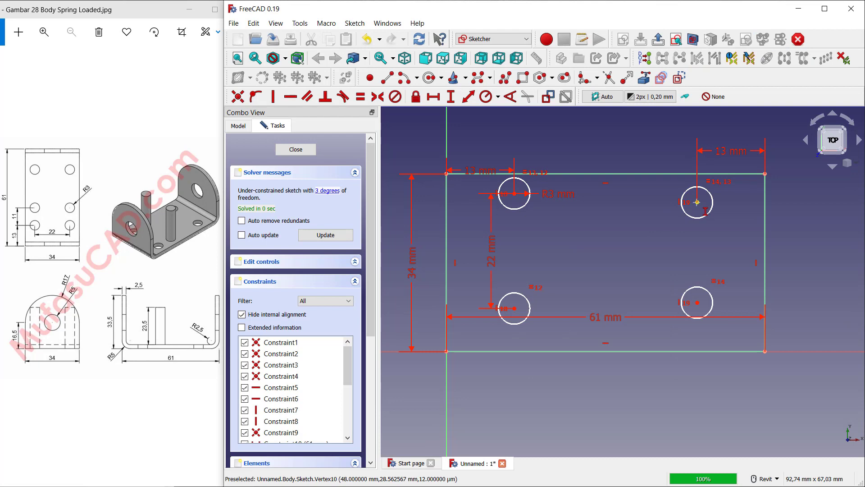
pyautogui.click(698, 202)
pyautogui.click(698, 303)
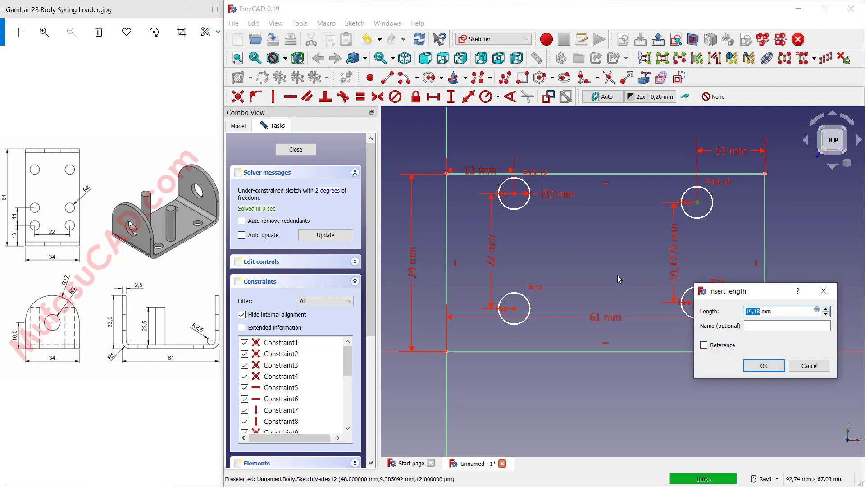
pyautogui.write('22')
pyautogui.press('Return')
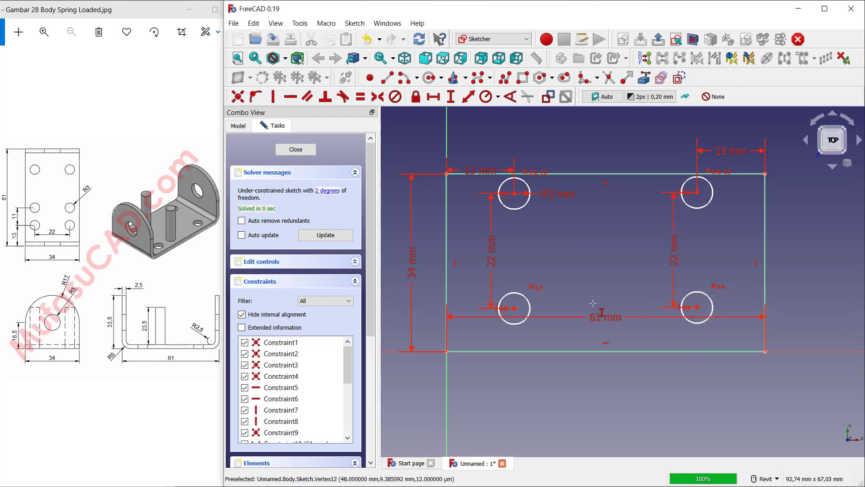
# Set a 6 mm vertical distance from each lower circle's center to the nearest lower corner of the rectangle.
pyautogui.click(765, 351)
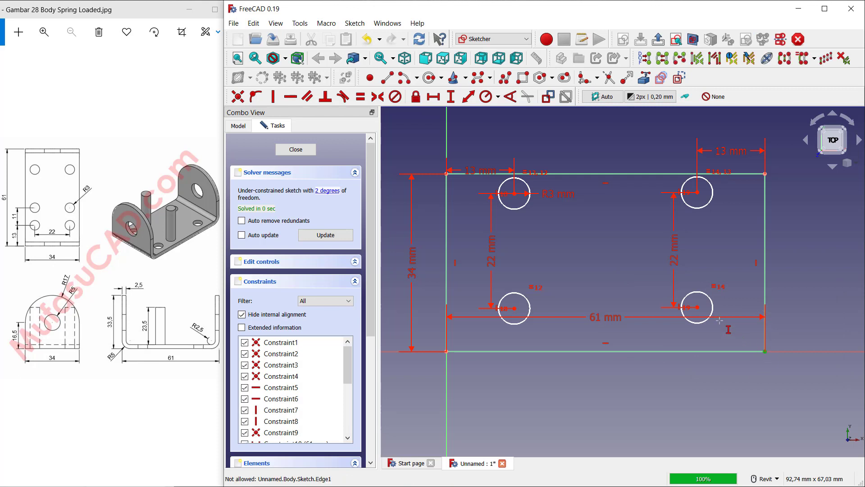
pyautogui.click(697, 308)
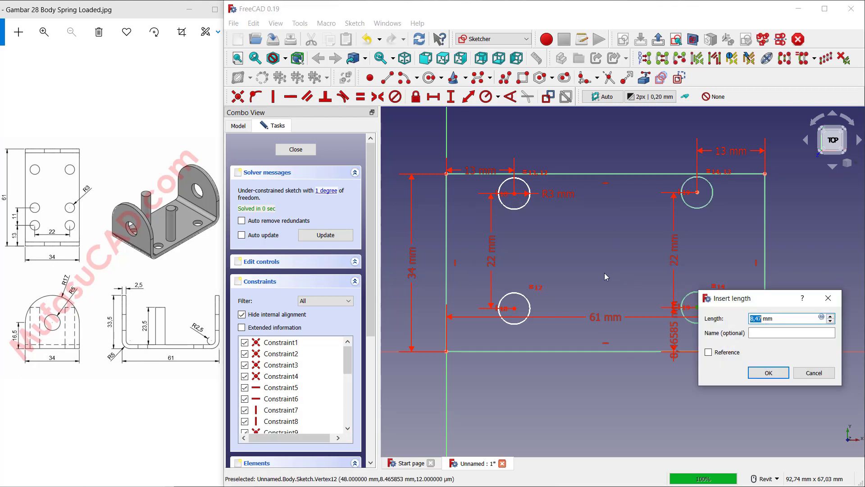
pyautogui.write('6')
pyautogui.press('Return')
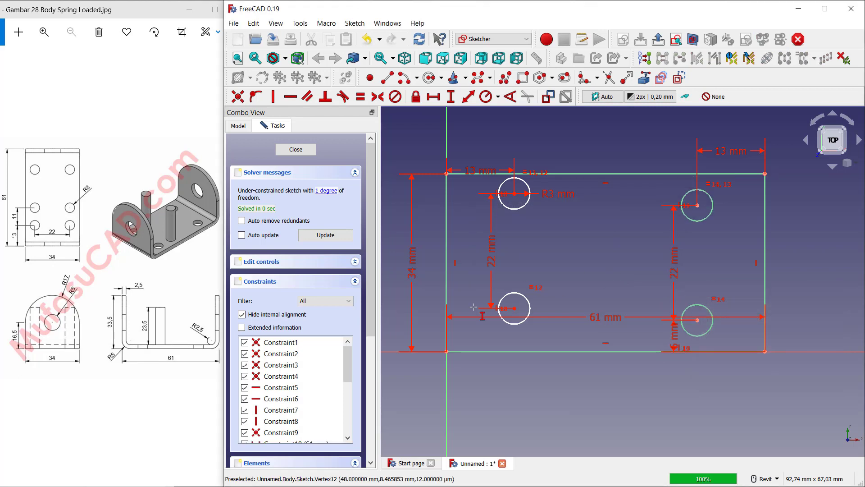
pyautogui.click(515, 309)
pyautogui.click(447, 351)
pyautogui.write('6')
pyautogui.press('Return')
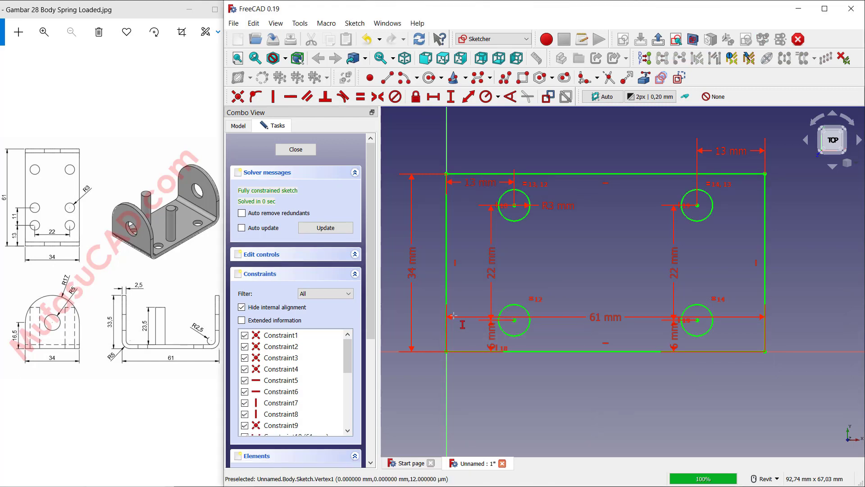
# Finish the base plate sketch and pad it to a thickness of 2.5 mm.
pyautogui.click(295, 149)
pyautogui.moveTo(730, 243); pyautogui.dragTo(562, 264, button='middle')
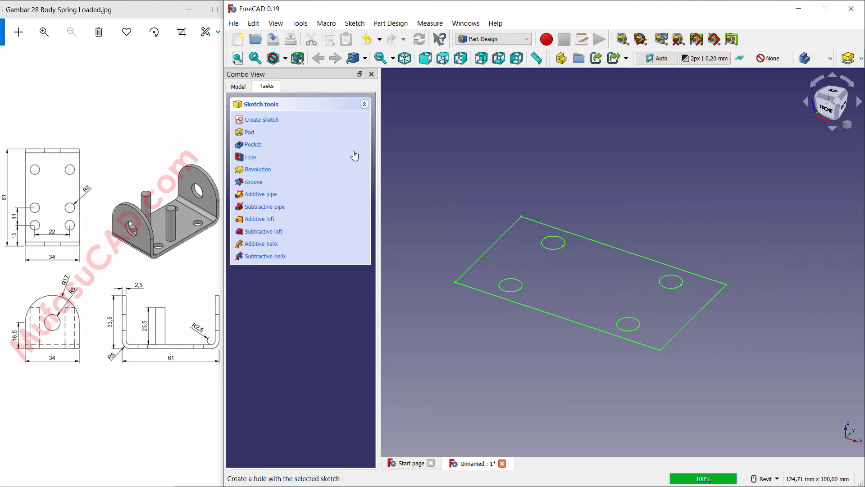
pyautogui.click(249, 133)
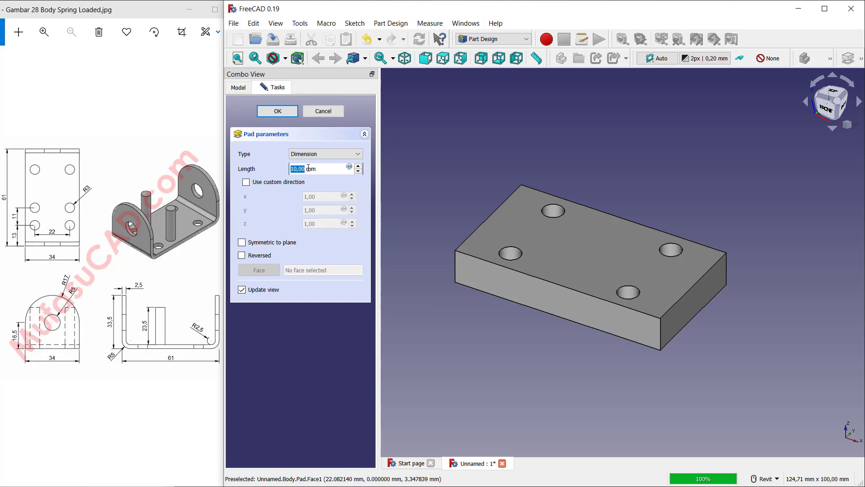
pyautogui.write('2,5')
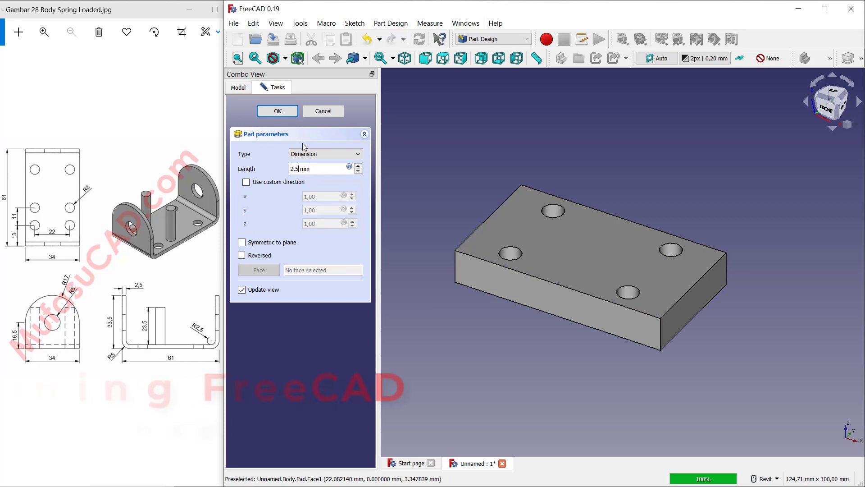
pyautogui.press('Return')
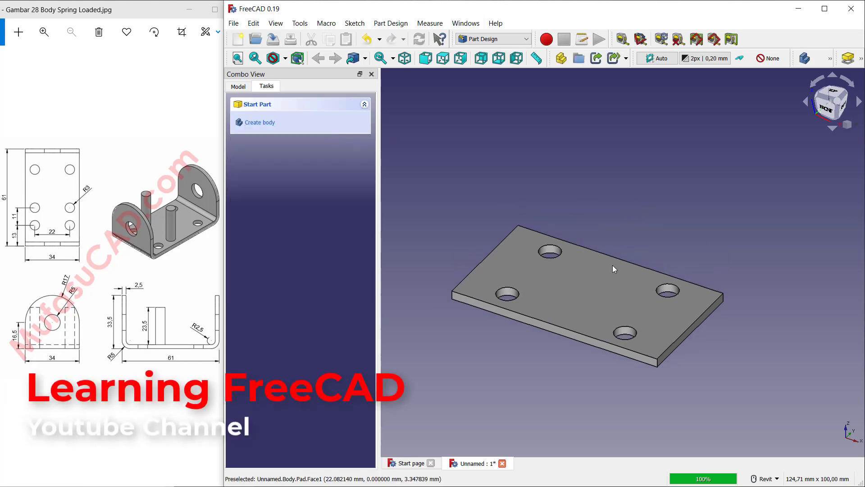
# Start a sketch on the plate's top face and draw two circles of about 3 mm radius, one beside each left-hand hole.
pyautogui.click(591, 303)
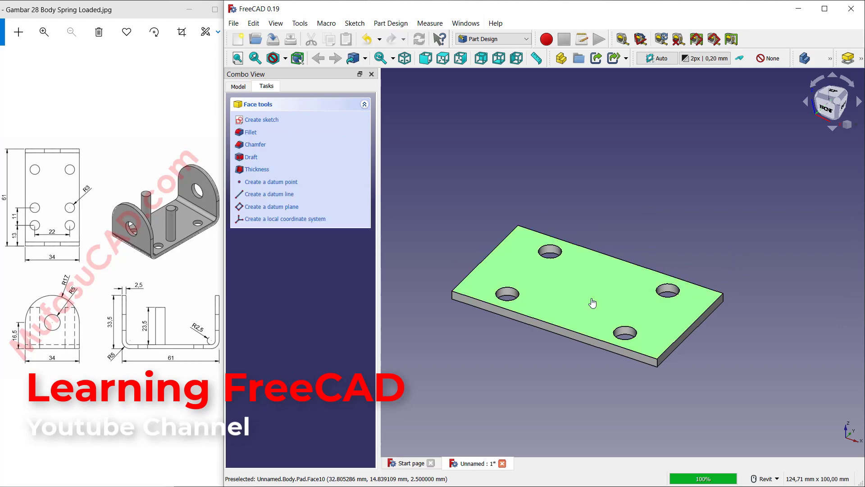
pyautogui.click(262, 120)
pyautogui.scroll(3, 518, 255)
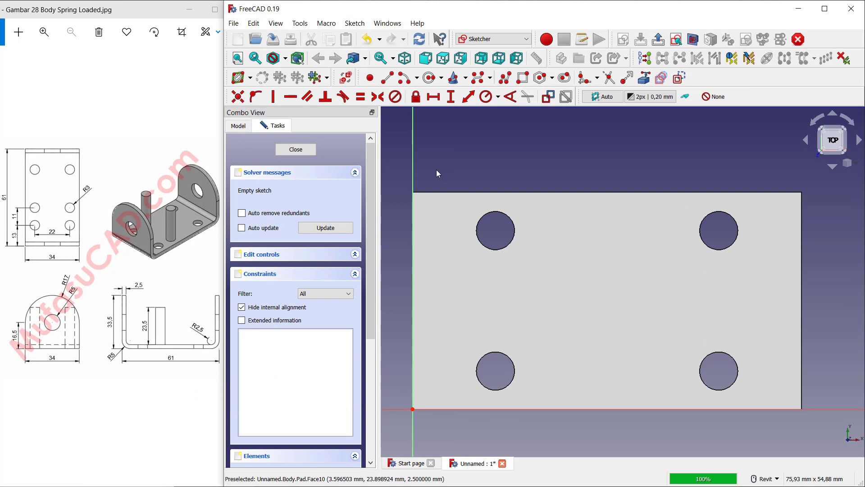
pyautogui.click(426, 80)
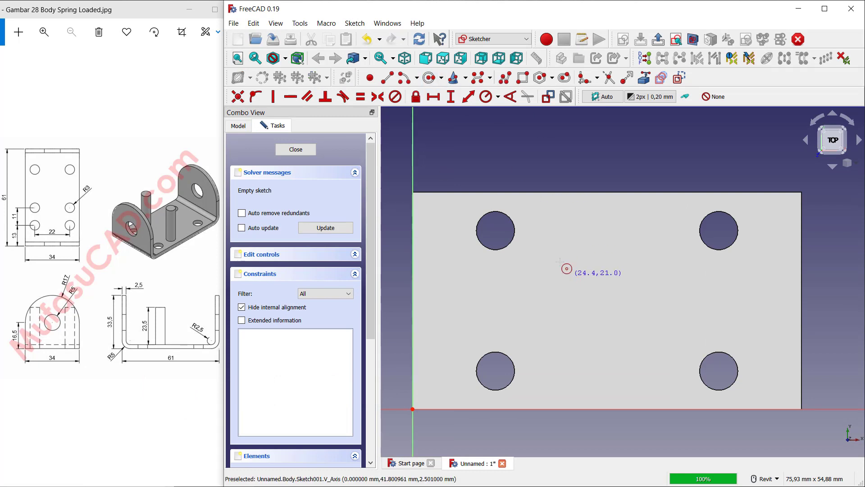
pyautogui.click(553, 232)
pyautogui.click(555, 253)
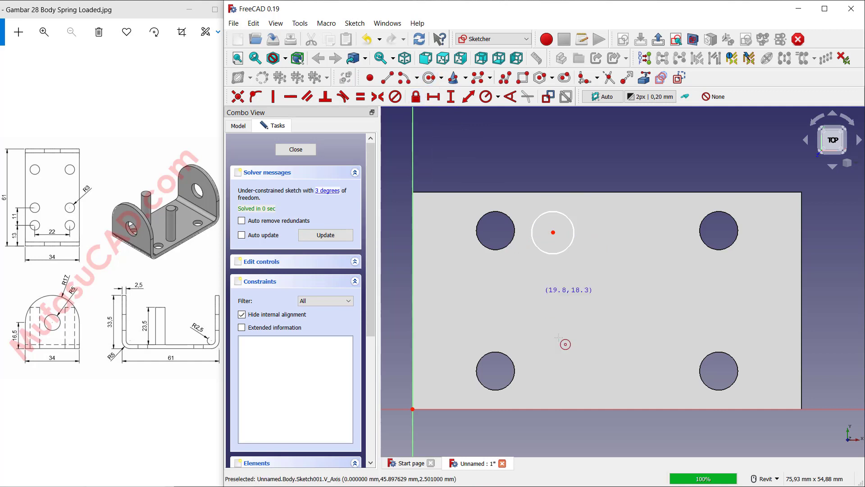
pyautogui.click(555, 370)
pyautogui.click(571, 358)
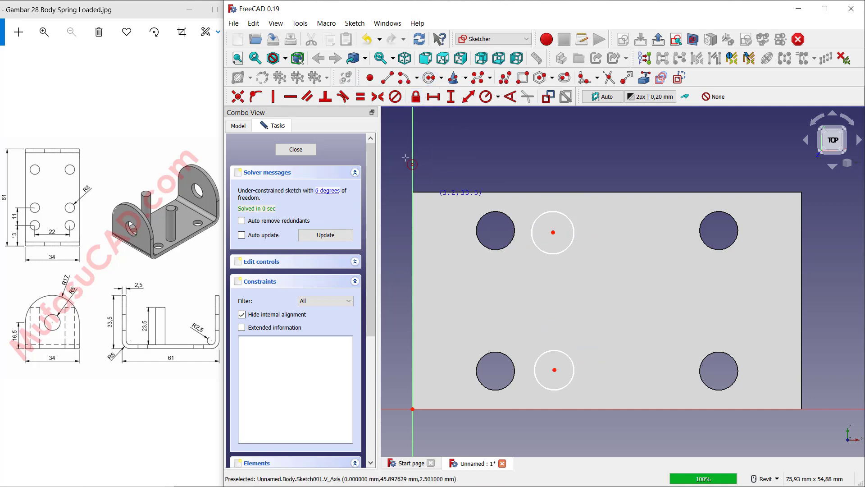
# Make the two new circles equal and constrain their radius to 3 mm.
pyautogui.click(553, 254)
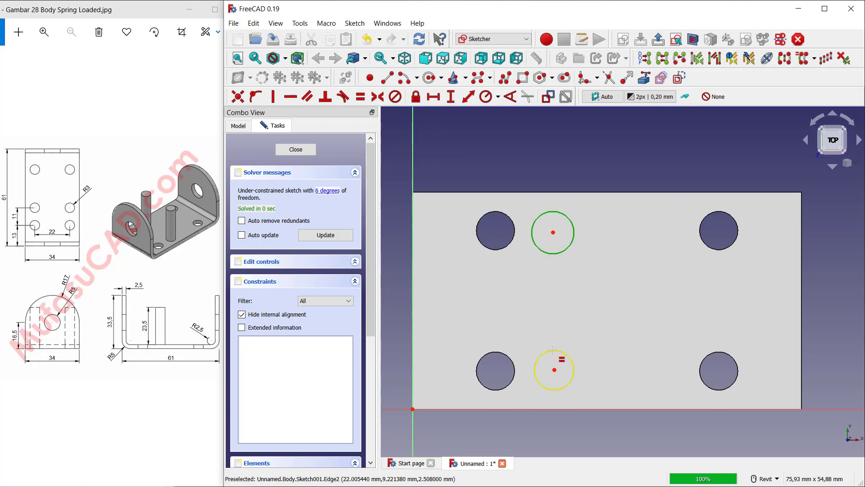
pyautogui.click(553, 350)
pyautogui.click(486, 96)
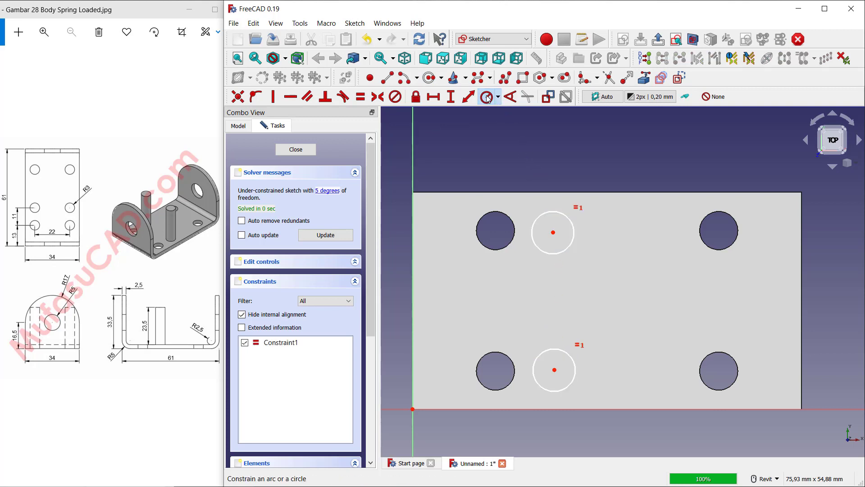
pyautogui.click(551, 212)
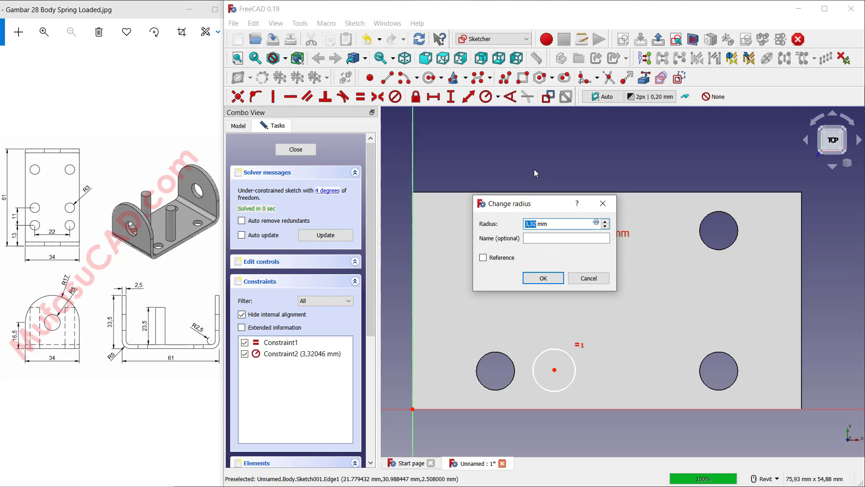
pyautogui.write('3')
pyautogui.press('Return')
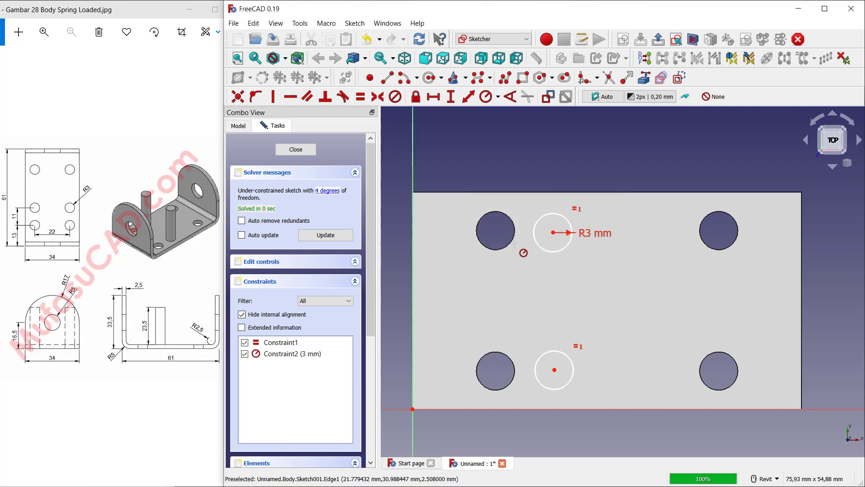
# Reference the upper-left hole's edge as external geometry and set an 11 mm horizontal distance from its center to the upper circle's center.
pyautogui.click(647, 80)
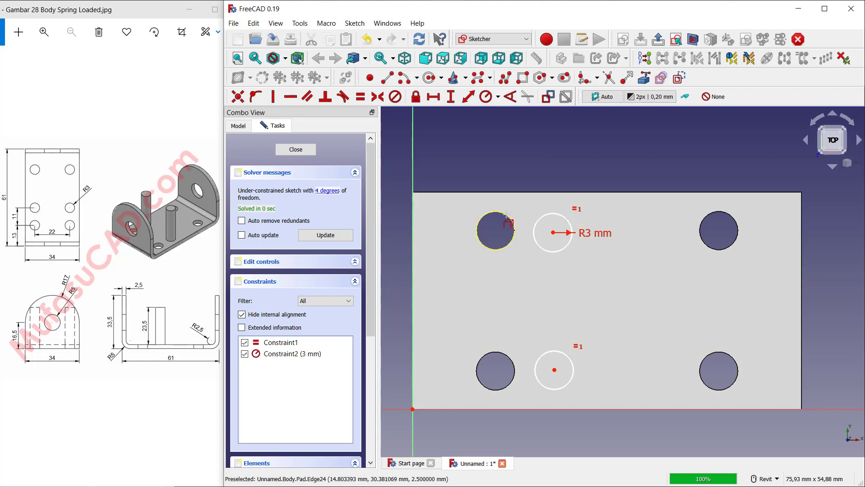
pyautogui.click(433, 97)
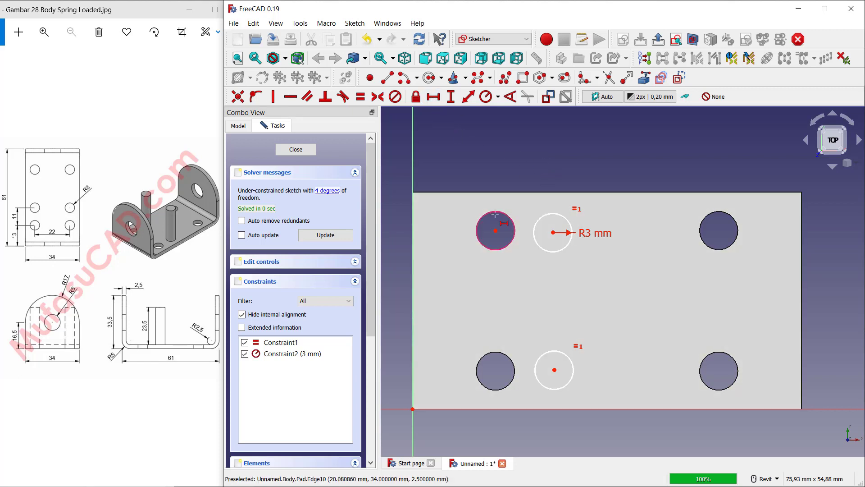
pyautogui.click(496, 231)
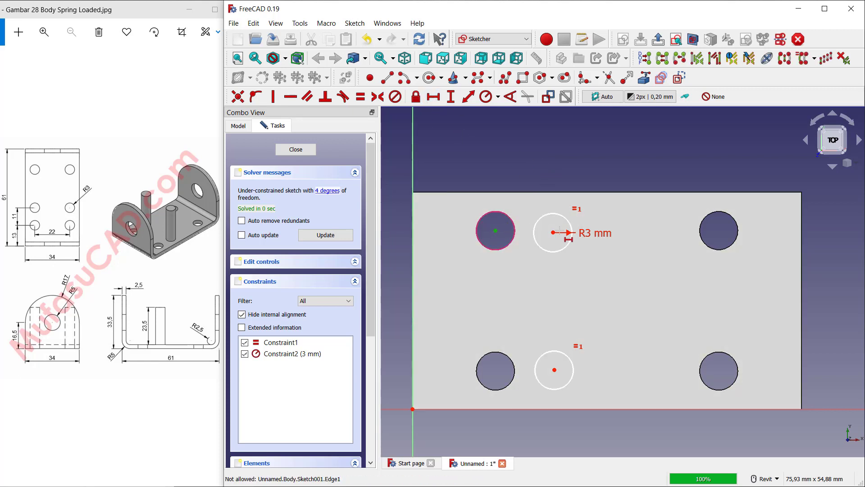
pyautogui.click(553, 232)
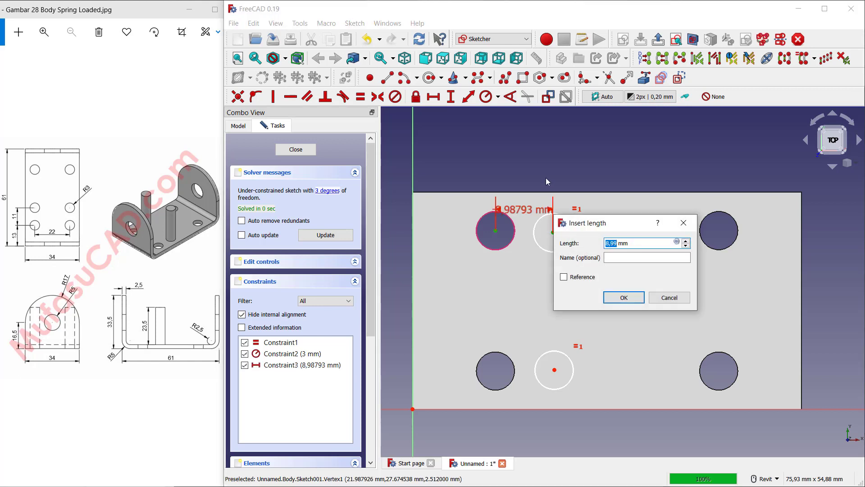
pyautogui.write('11')
pyautogui.press('Return')
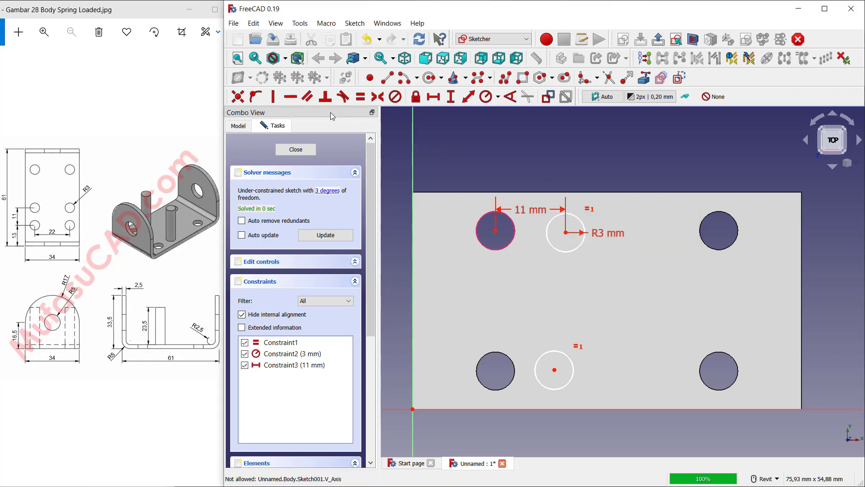
# Align the two circle centers vertically, and align the upper circle's center horizontally with the referenced hole's center.
pyautogui.click(274, 97)
pyautogui.click(554, 370)
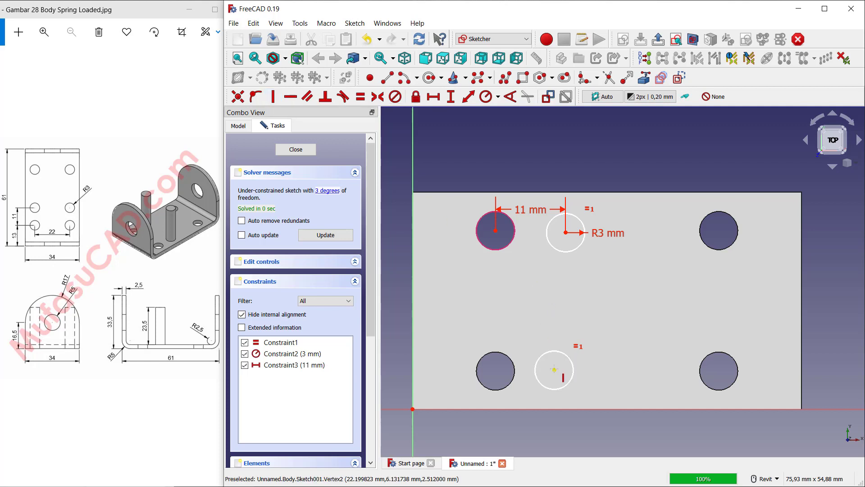
pyautogui.click(566, 233)
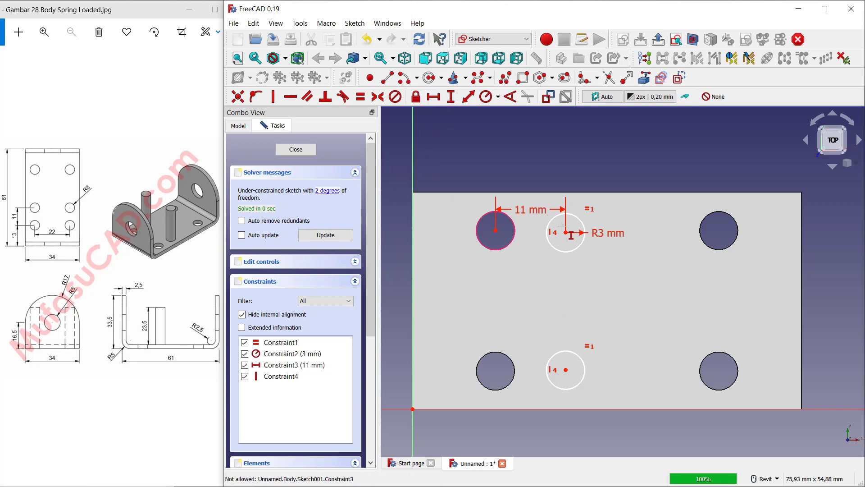
pyautogui.click(570, 238)
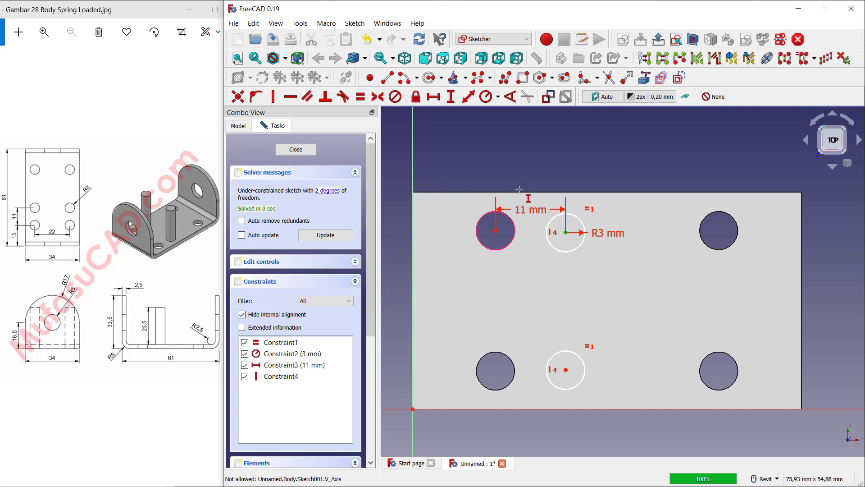
pyautogui.press('Escape')
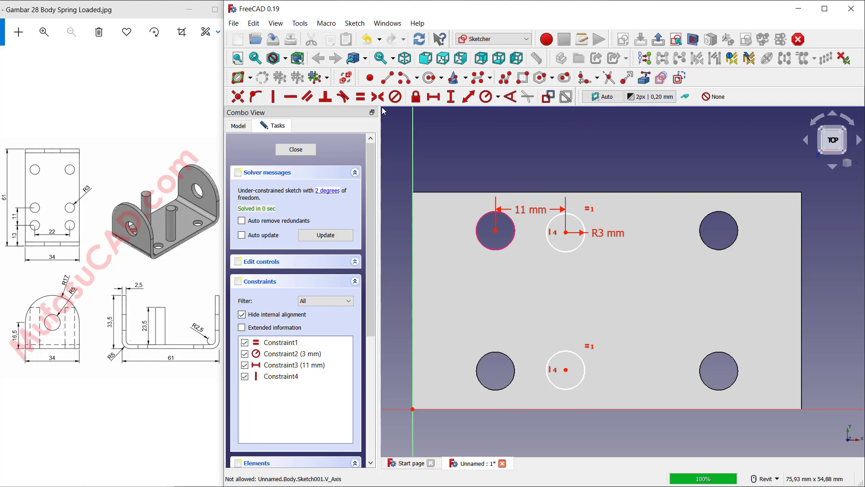
pyautogui.click(291, 96)
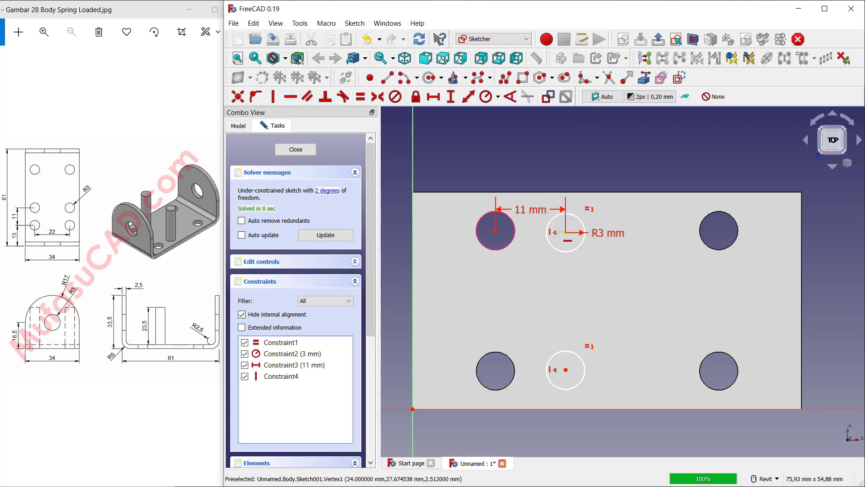
pyautogui.click(566, 232)
pyautogui.click(495, 230)
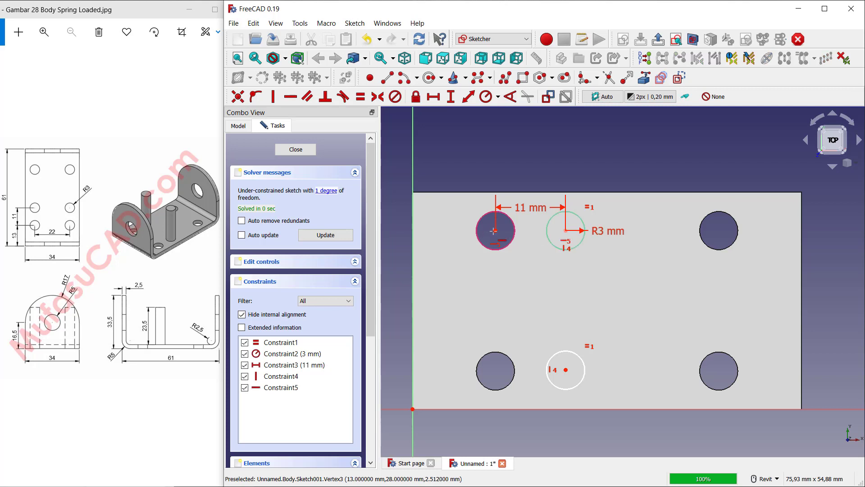
# Set the vertical distance between the two circle centers to 22 mm.
pyautogui.click(450, 96)
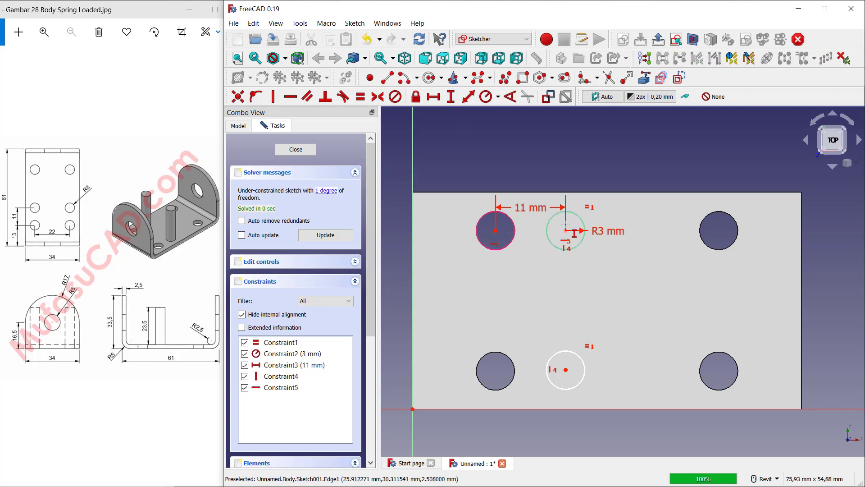
pyautogui.click(566, 366)
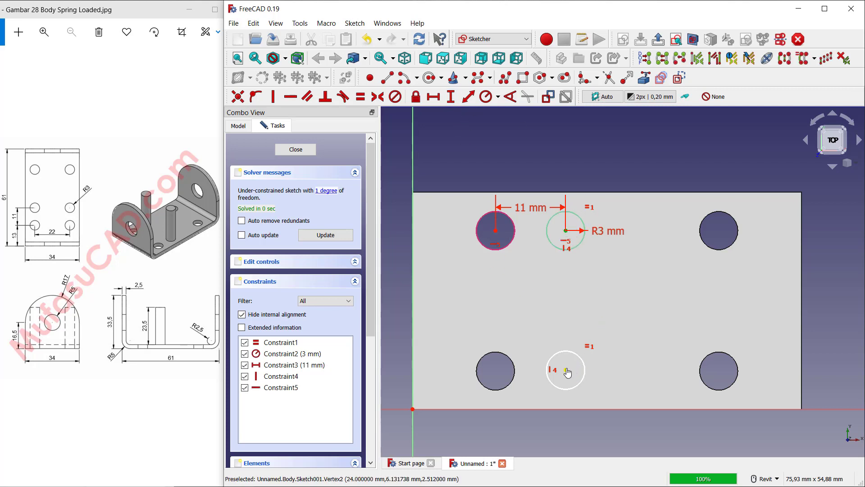
pyautogui.write('22')
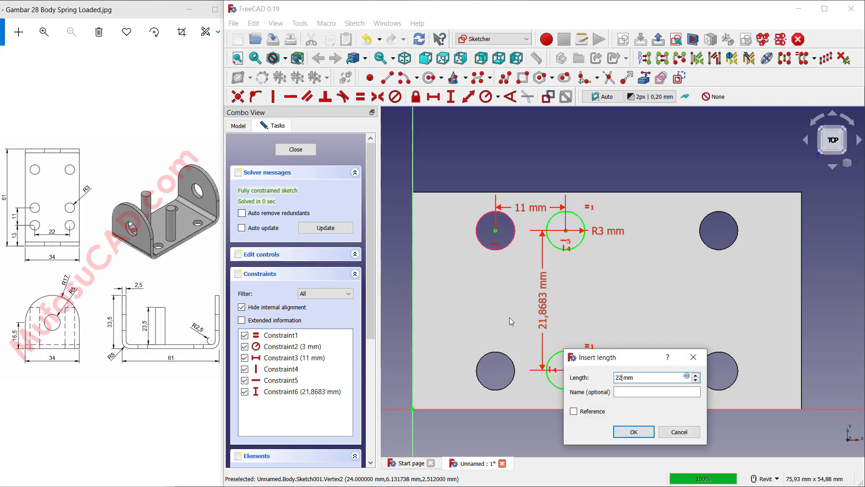
pyautogui.press('Return')
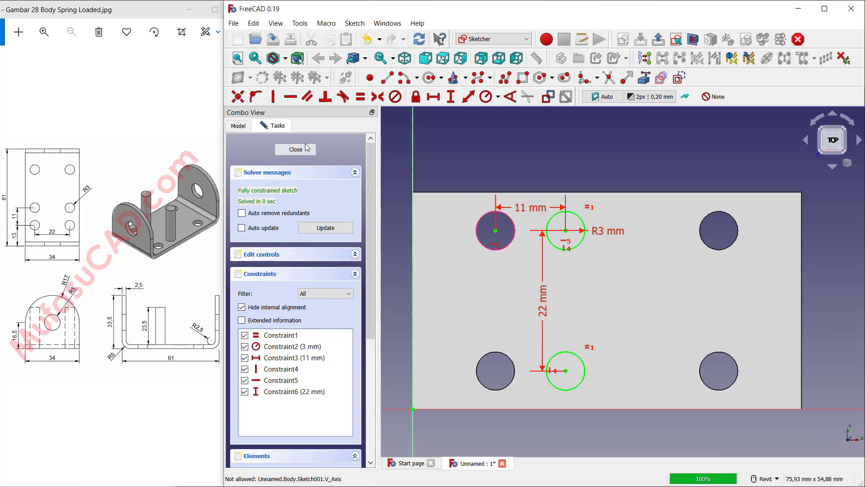
# Finish the sketch and pad the two circles 23.5 mm upward as pins on the plate.
pyautogui.click(286, 149)
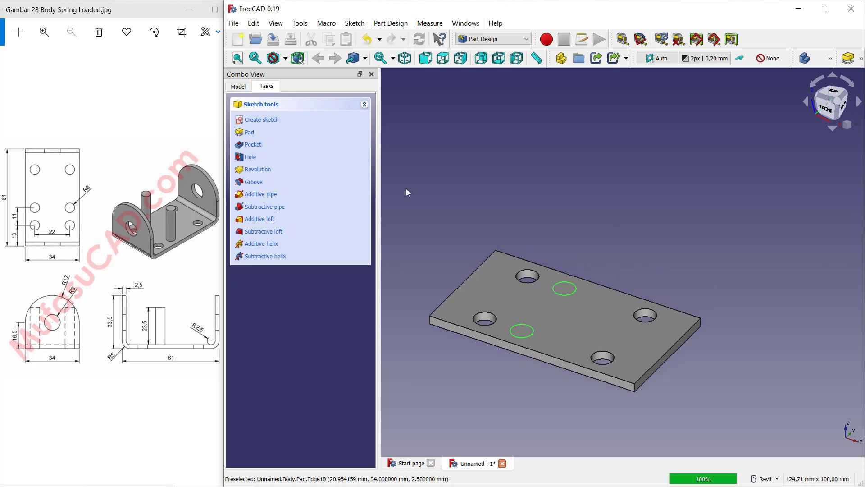
pyautogui.click(249, 134)
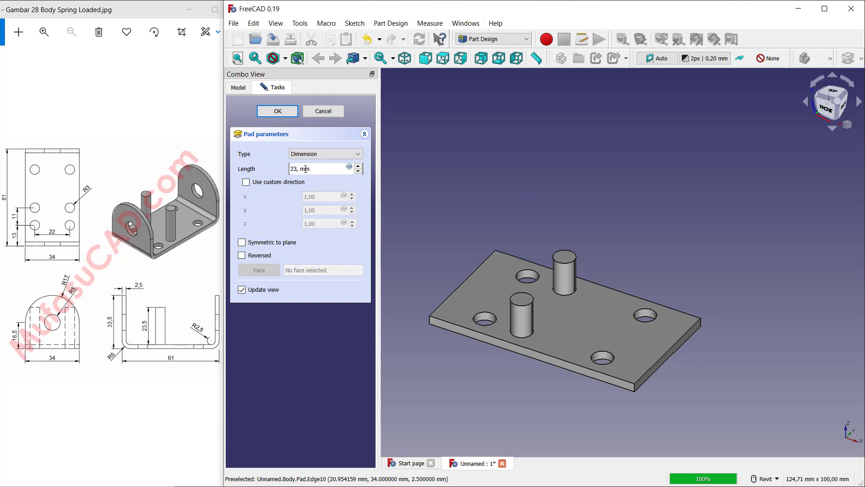
pyautogui.press('Return')
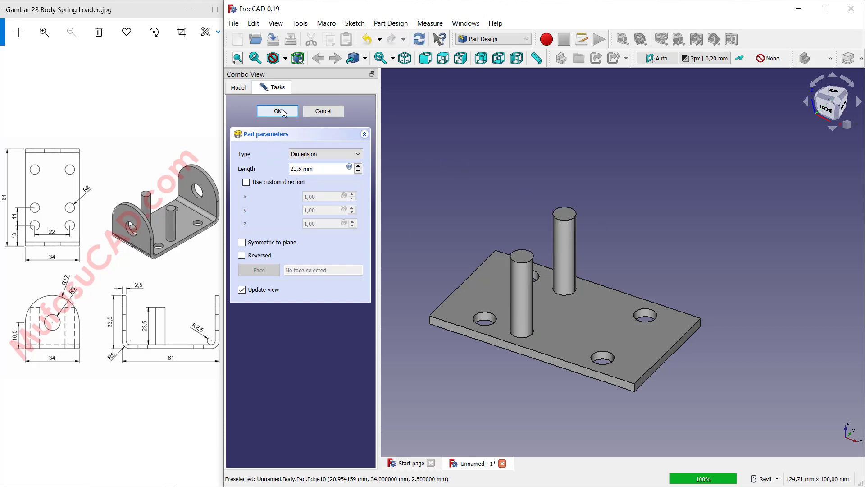
# Start a sketch on the base plate's top face and reference its two short edges as external geometry.
pyautogui.click(583, 332)
pyautogui.click(258, 125)
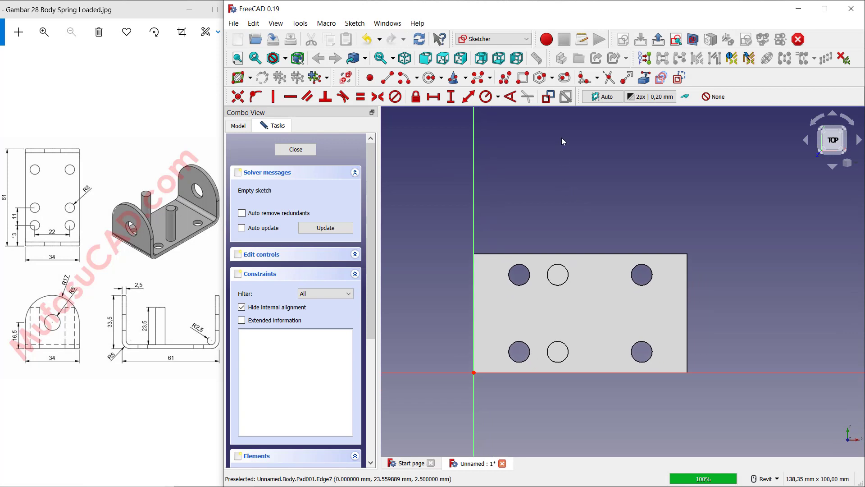
pyautogui.click(644, 78)
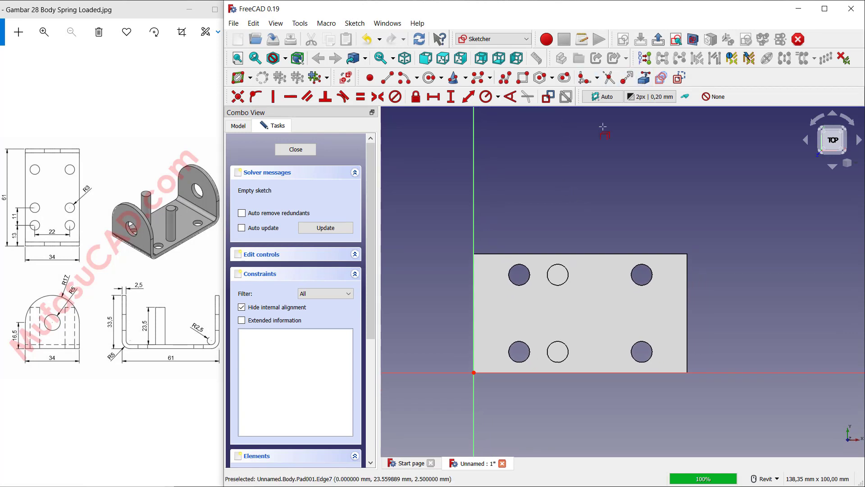
pyautogui.click(471, 274)
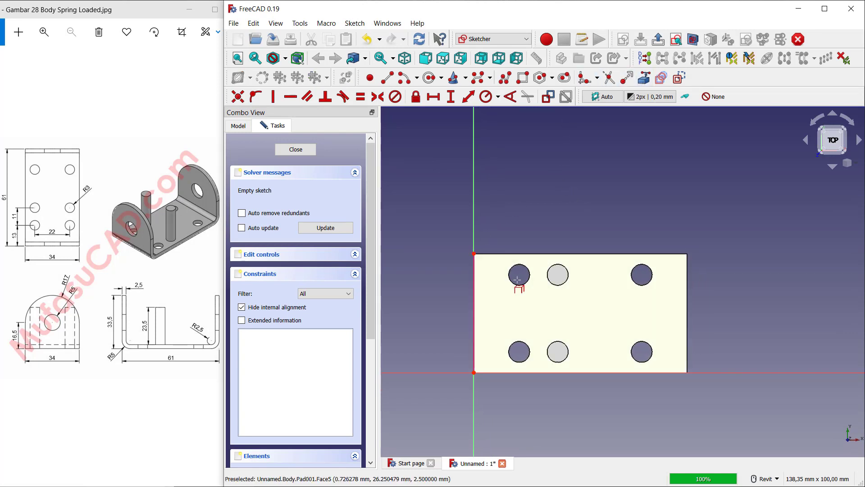
pyautogui.click(687, 289)
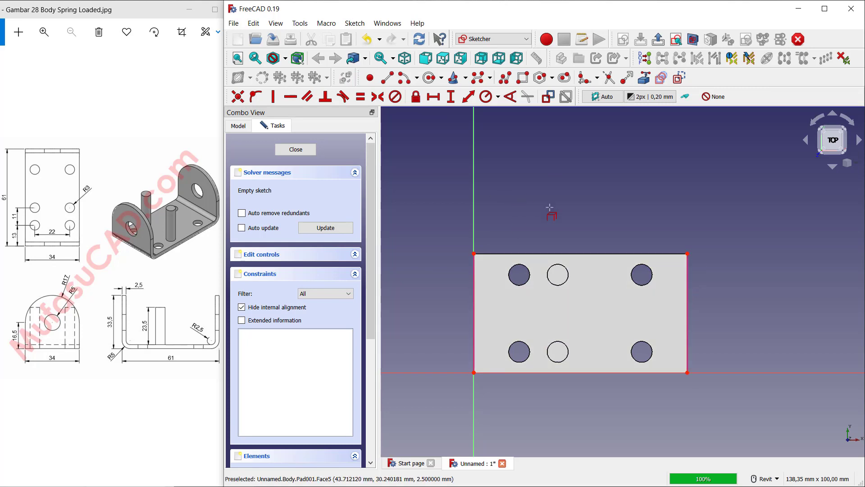
# Sketch full-height rectangles along the plate's two short edges, about 2.8 mm wide at one end and 4.5 mm at the other.
pyautogui.scroll(2, 549, 212)
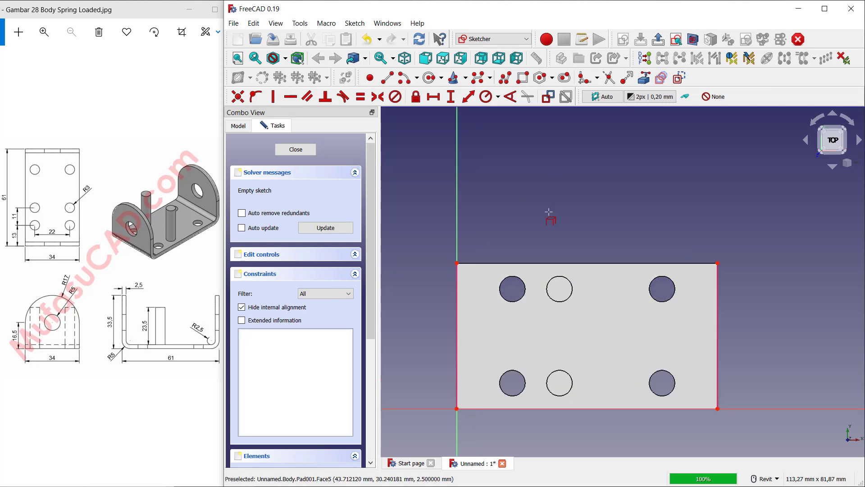
pyautogui.click(524, 79)
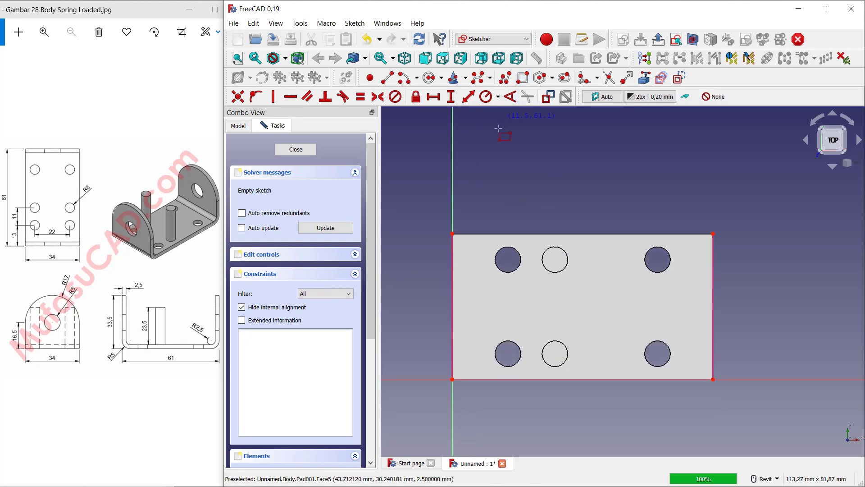
pyautogui.click(452, 234)
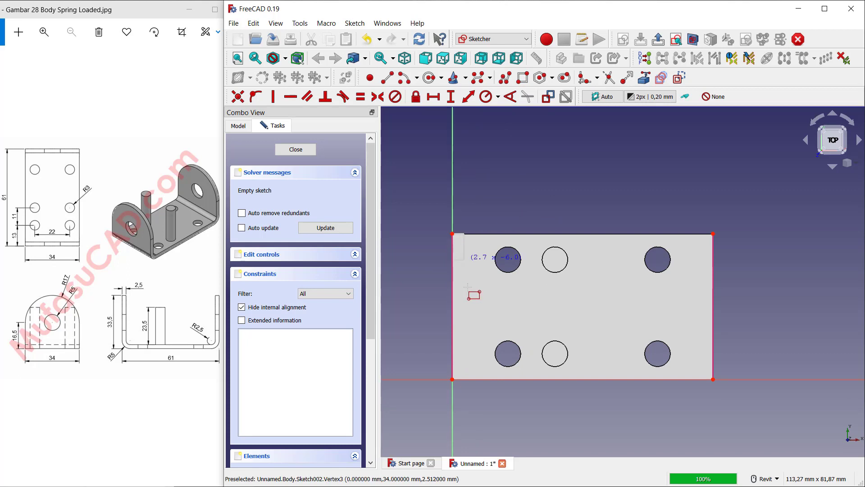
pyautogui.click(464, 379)
pyautogui.click(713, 233)
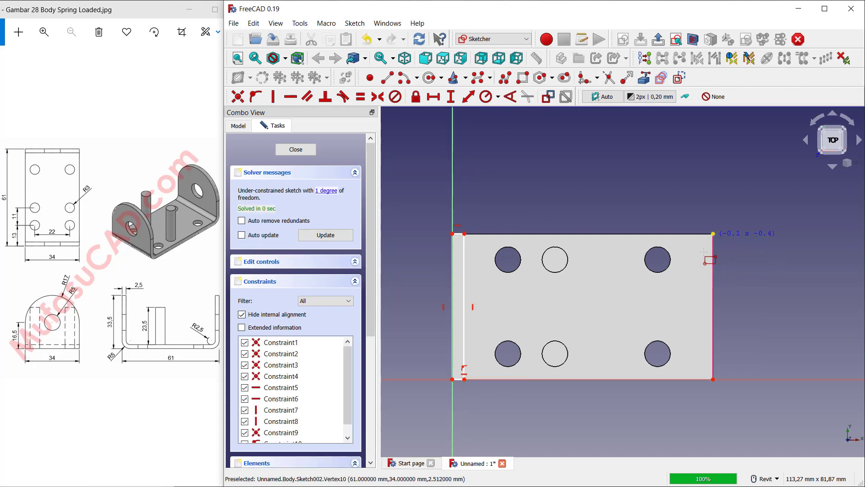
pyautogui.click(694, 379)
# Set the width of both end rectangles to 2.5 mm.
pyautogui.click(434, 98)
pyautogui.click(458, 234)
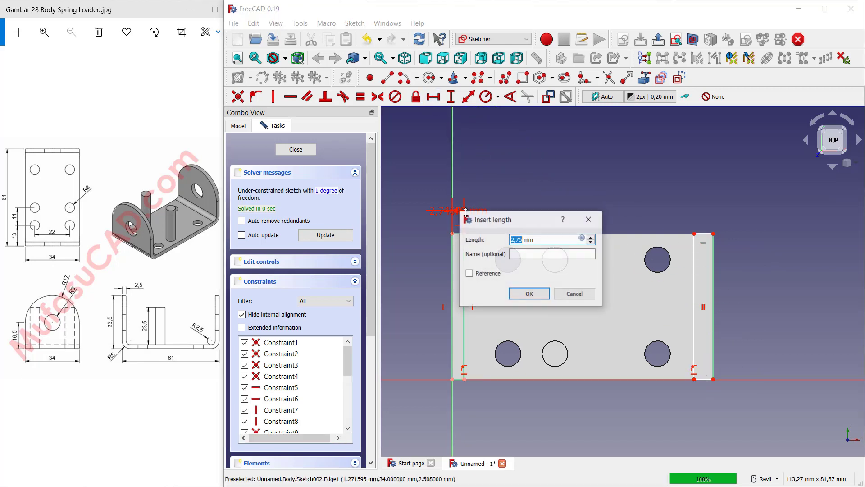
pyautogui.write('2,5')
pyautogui.press('Return')
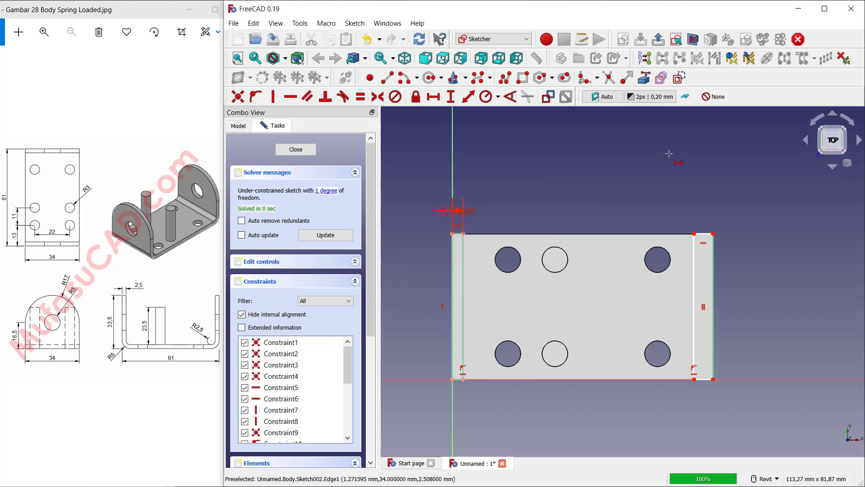
pyautogui.click(702, 233)
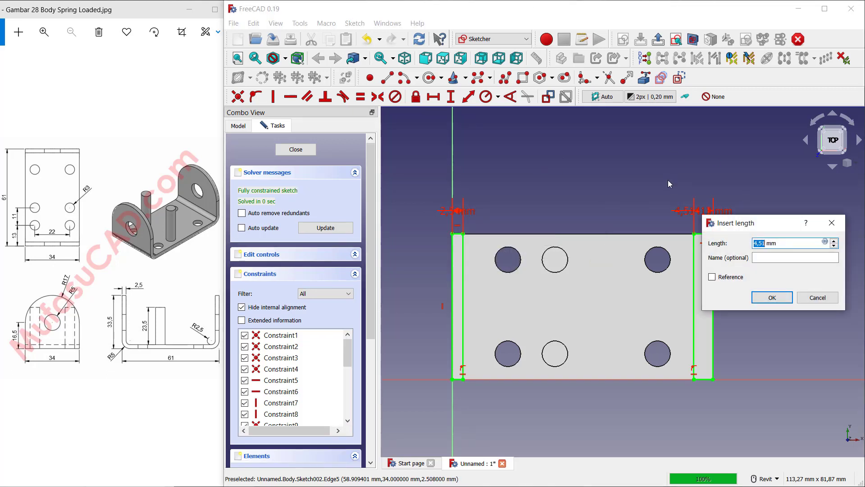
pyautogui.write('2,5')
pyautogui.click(777, 299)
# Finish the sketch and pad the two end strips 31 mm upward as side flanges.
pyautogui.click(296, 149)
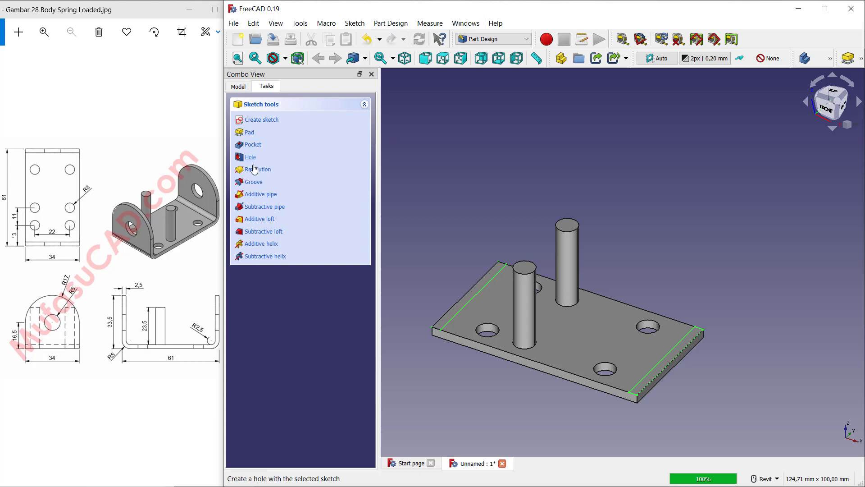
pyautogui.click(250, 133)
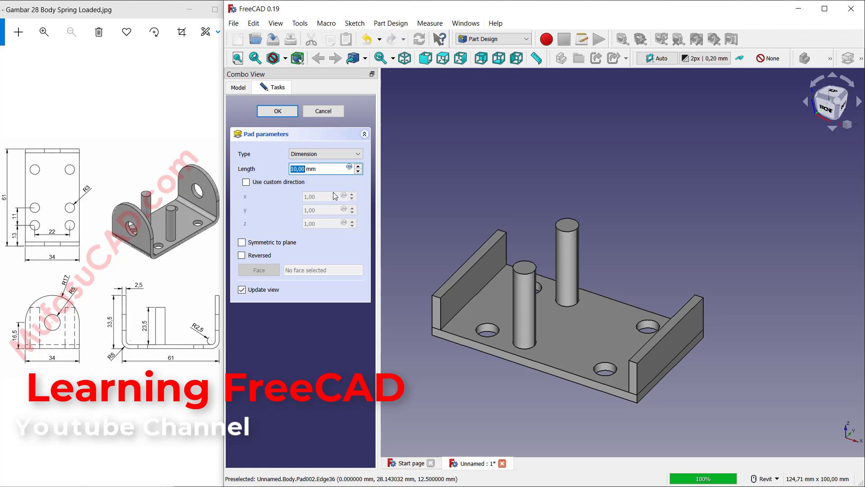
pyautogui.write('31')
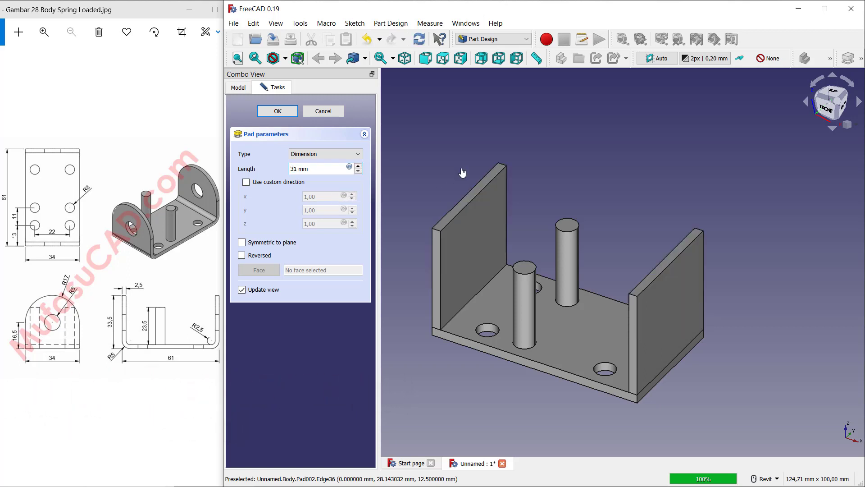
pyautogui.click(277, 111)
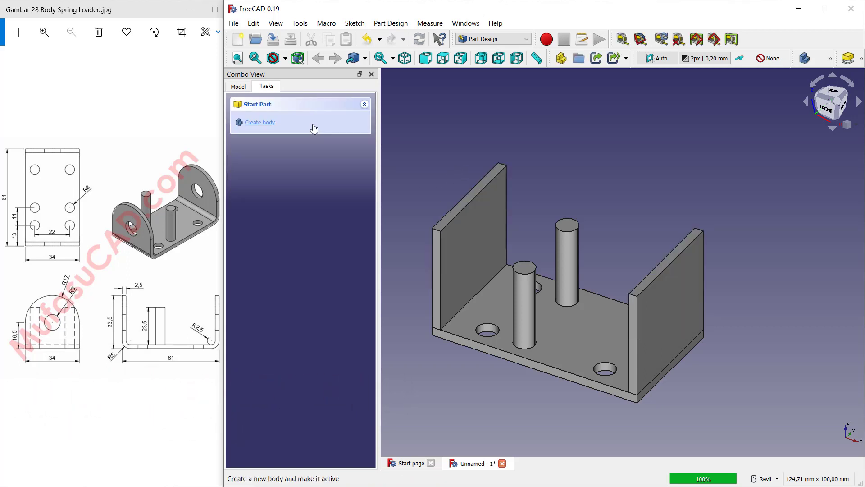
# Fillet the front upper corner edges of both side flanges with a 17 mm radius.
pyautogui.click(631, 294)
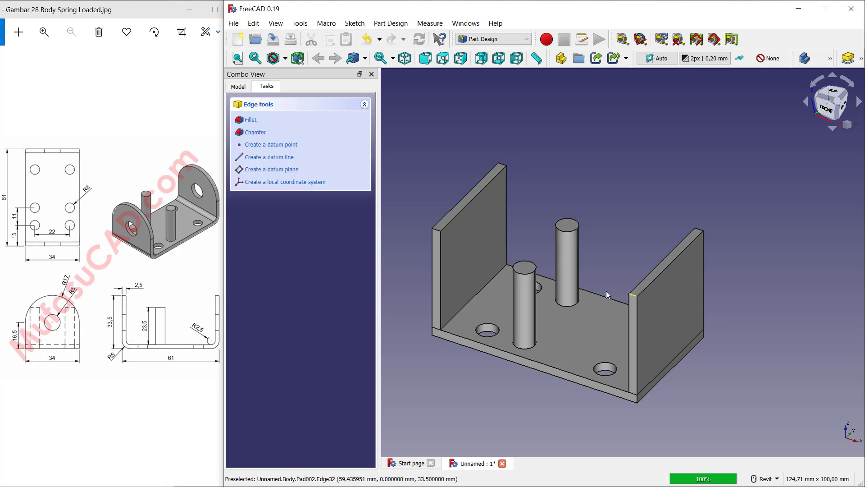
pyautogui.click(436, 230)
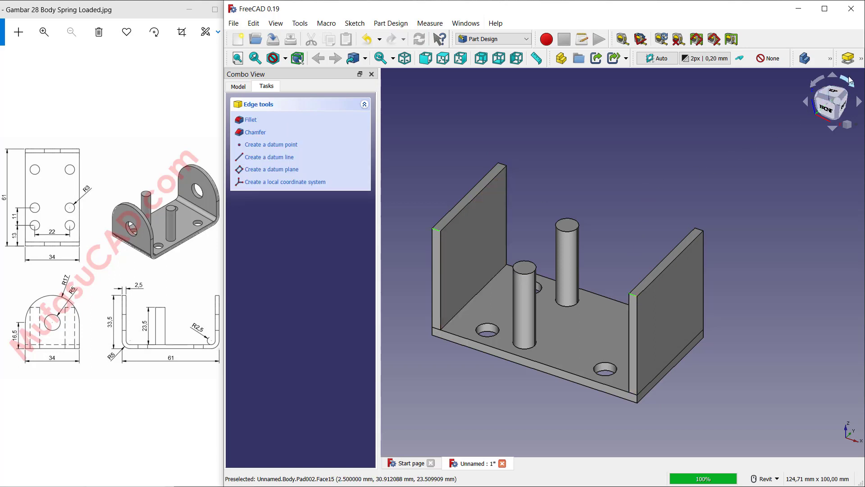
pyautogui.click(862, 59)
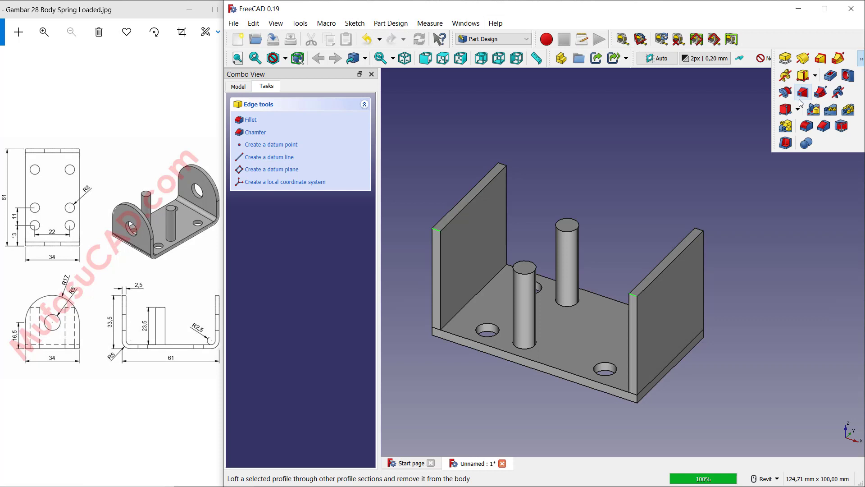
pyautogui.click(807, 128)
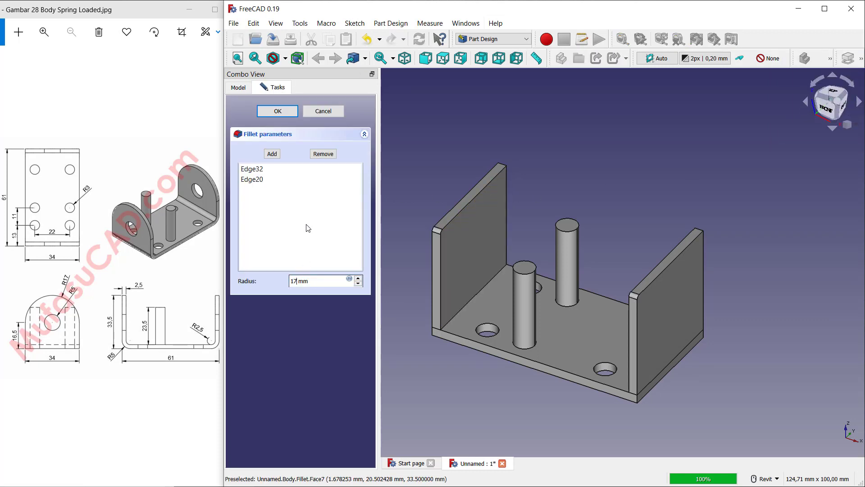
pyautogui.write('17')
pyautogui.click(278, 111)
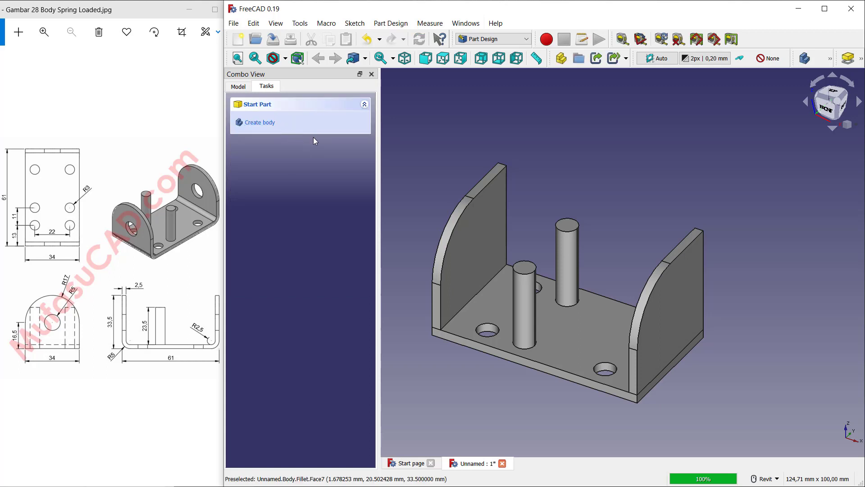
# Create a datum plane from the base plate's long front face, offset -17 mm in the z-direction.
pyautogui.click(474, 346)
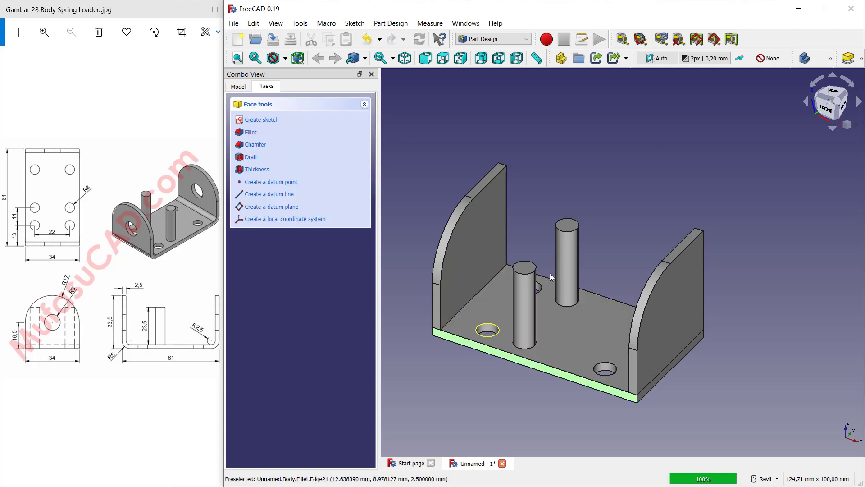
pyautogui.click(832, 58)
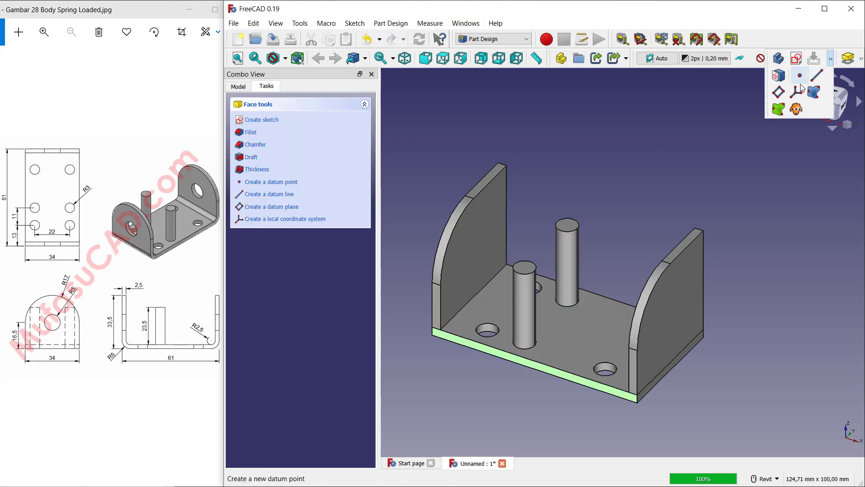
pyautogui.click(779, 92)
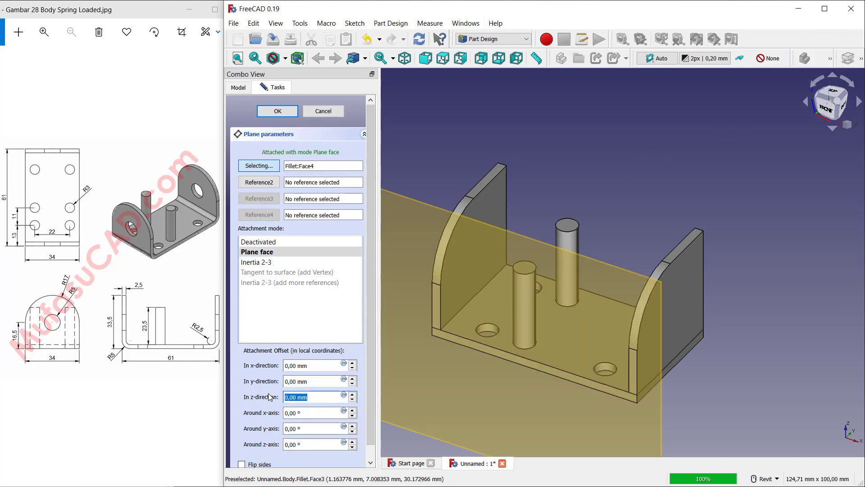
pyautogui.write('-17')
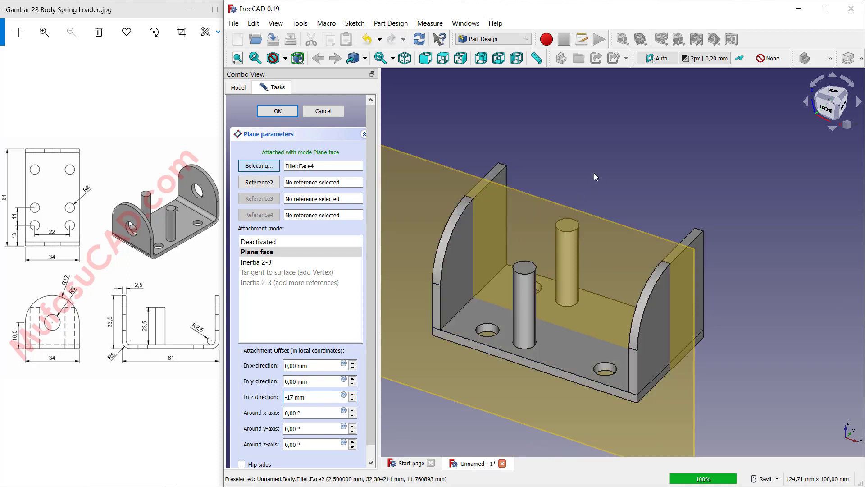
pyautogui.click(283, 112)
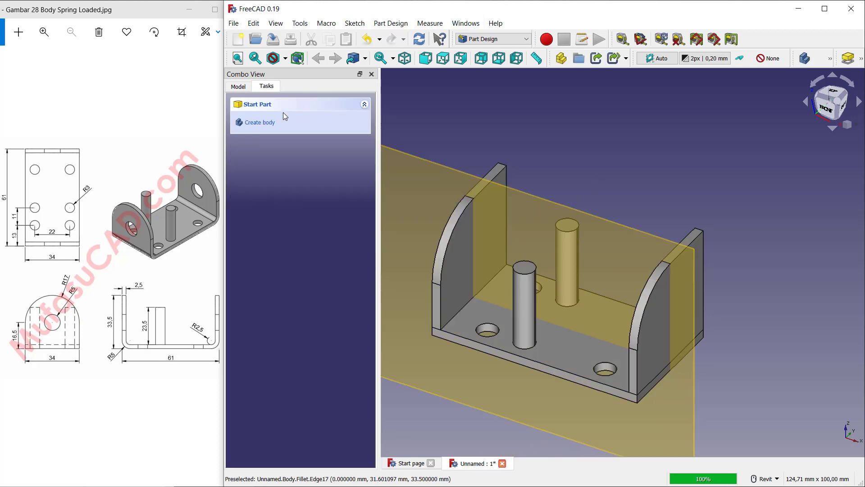
# Mirror the flange fillet about the datum plane, then hide the datum plane.
pyautogui.click(861, 59)
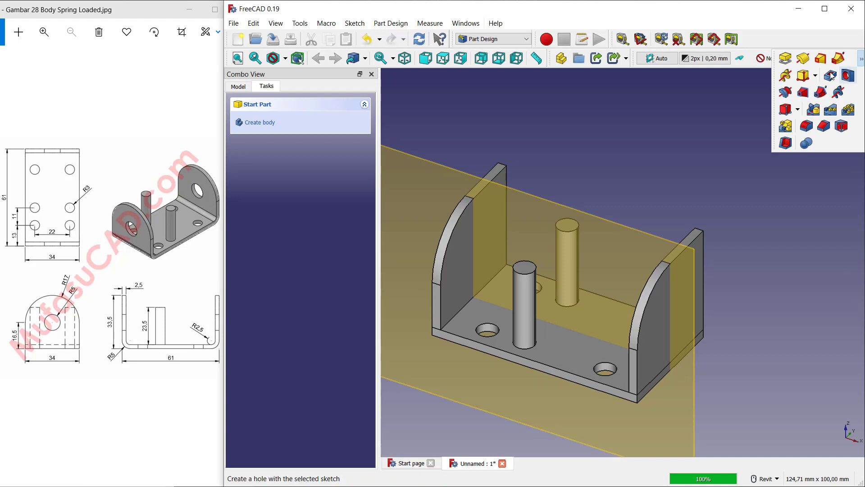
pyautogui.click(813, 109)
pyautogui.click(264, 186)
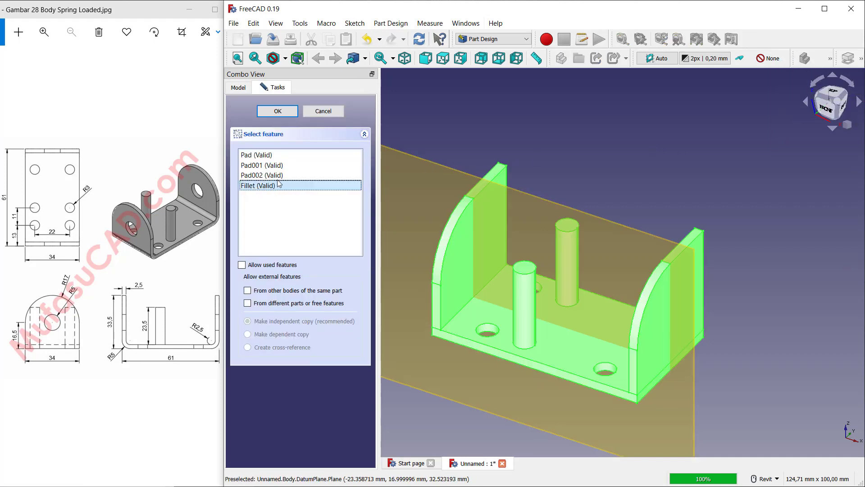
pyautogui.click(282, 113)
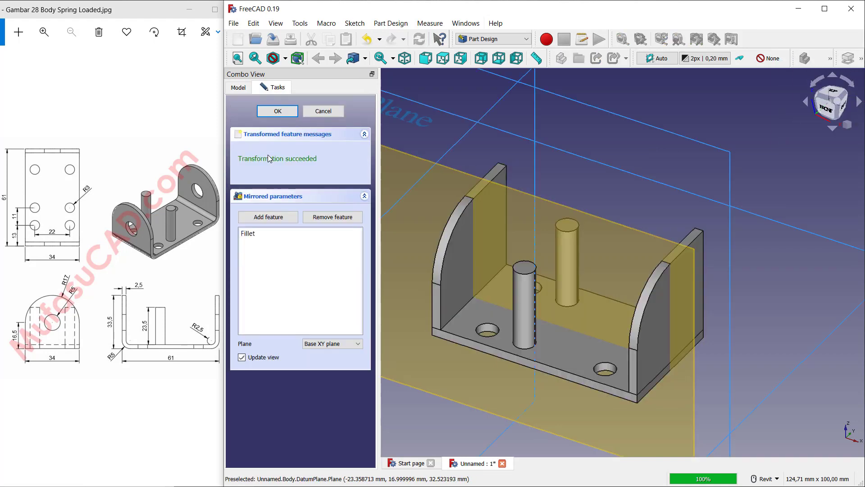
pyautogui.click(316, 344)
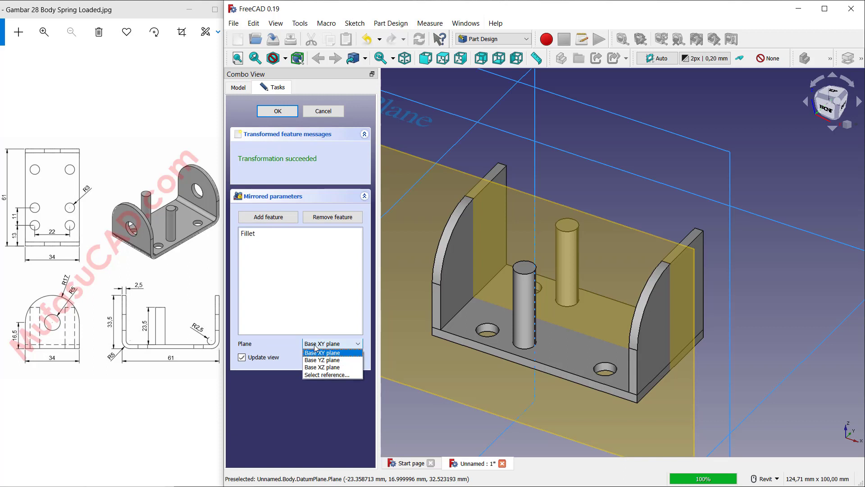
pyautogui.click(331, 375)
pyautogui.click(416, 249)
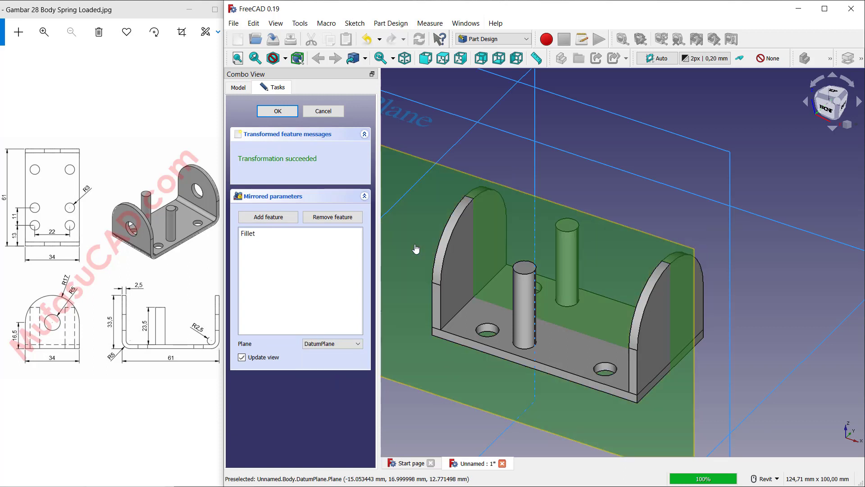
pyautogui.click(278, 111)
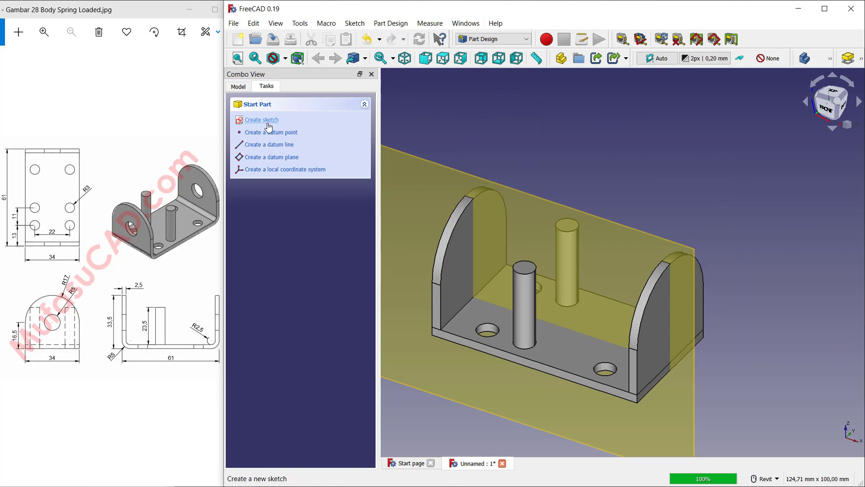
pyautogui.click(238, 86)
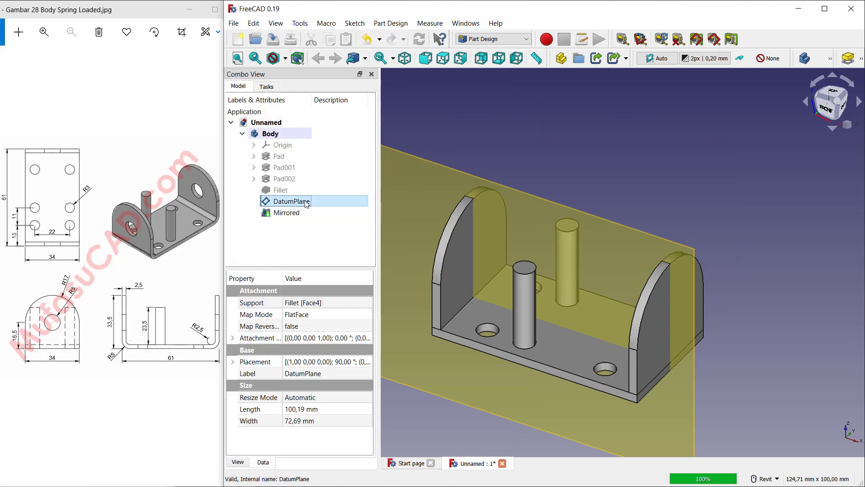
pyautogui.press('space')
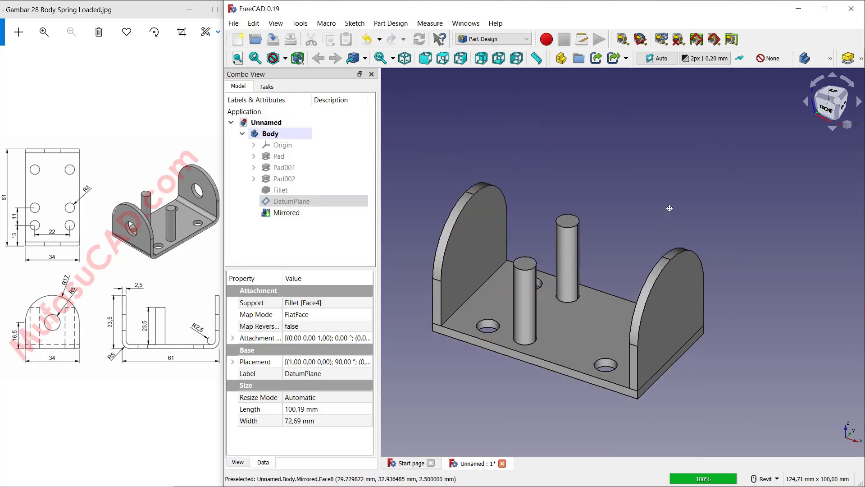
# Start a sketch on the outer face of the flange at the plate's x = 61 mm end and reference its rounded top edge as external geometry.
pyautogui.moveTo(686, 286); pyautogui.dragTo(689, 252, button='middle')
pyautogui.click(681, 273)
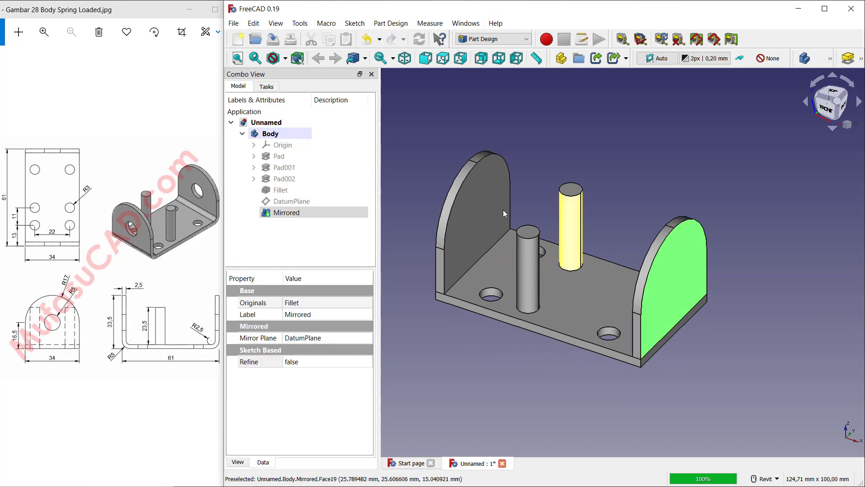
pyautogui.click(270, 87)
pyautogui.click(271, 118)
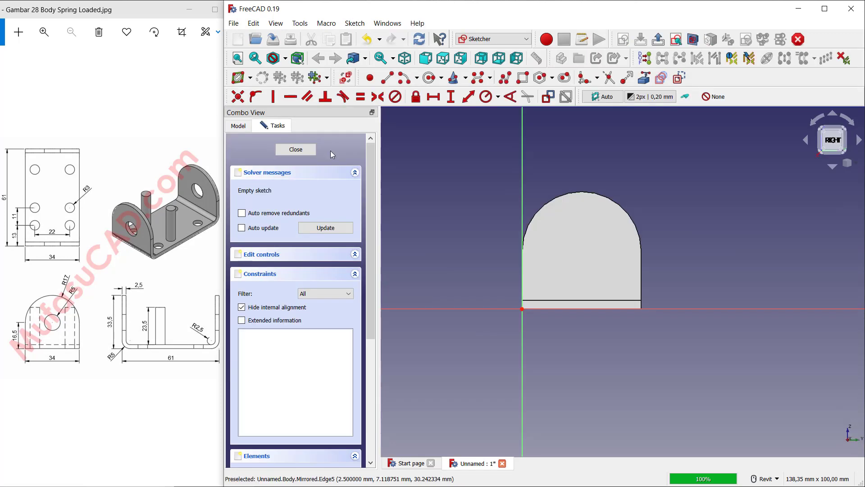
pyautogui.moveTo(664, 178); pyautogui.dragTo(644, 226, button='middle')
pyautogui.click(645, 78)
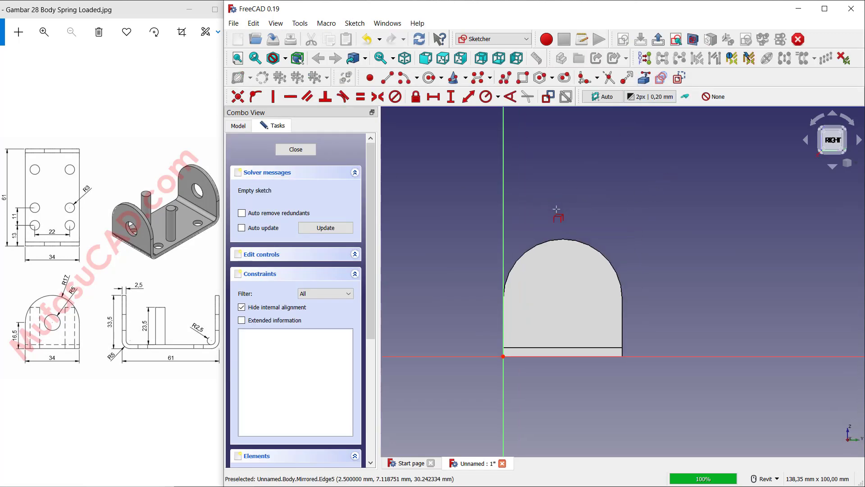
pyautogui.click(556, 239)
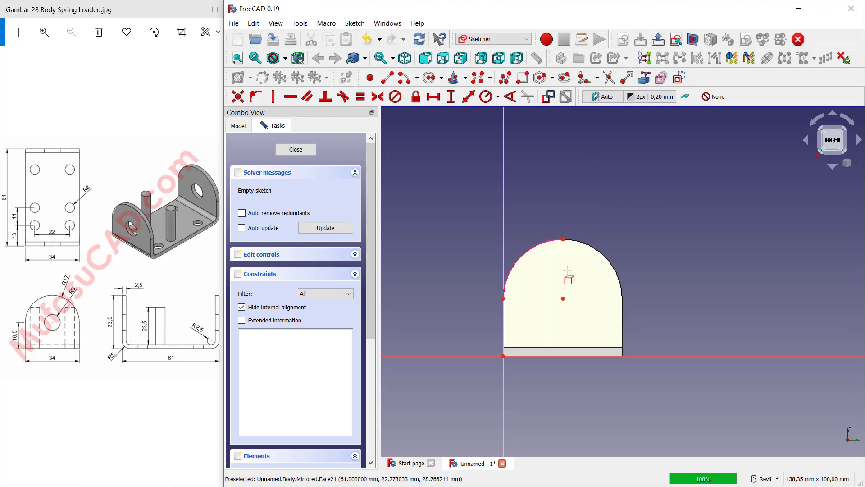
pyautogui.scroll(2, 552, 294)
# Draw a circle centred on the referenced arc's centre point and constrain its radius to 5 mm.
pyautogui.click(430, 77)
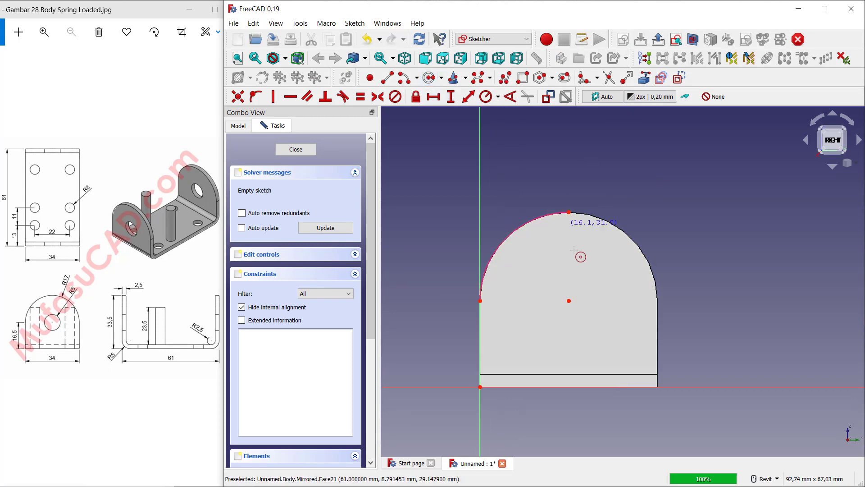
pyautogui.click(569, 301)
pyautogui.click(583, 267)
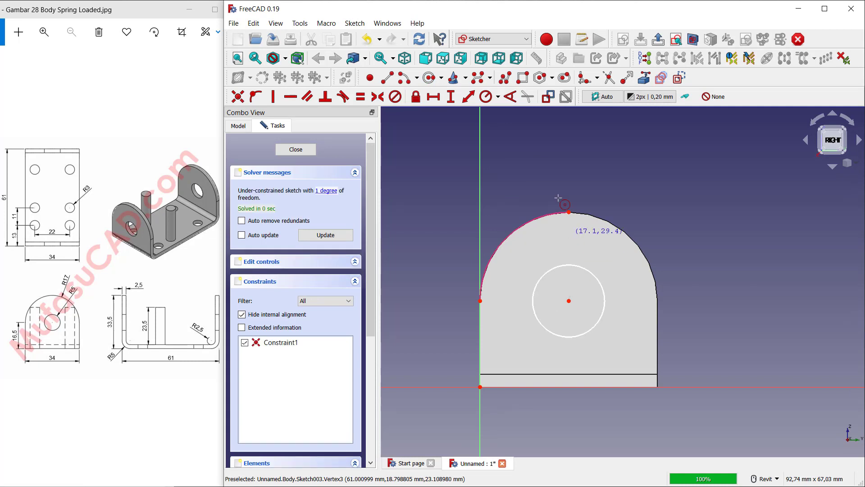
pyautogui.click(486, 98)
pyautogui.click(564, 266)
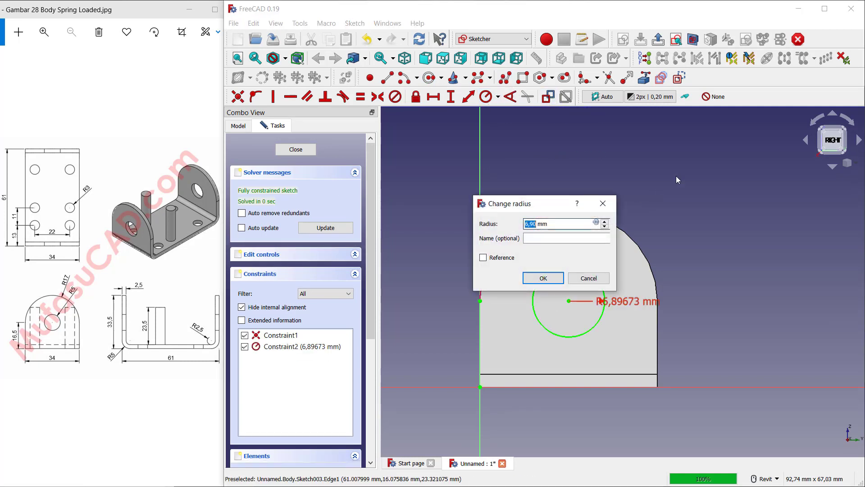
pyautogui.write('5')
pyautogui.press('Return')
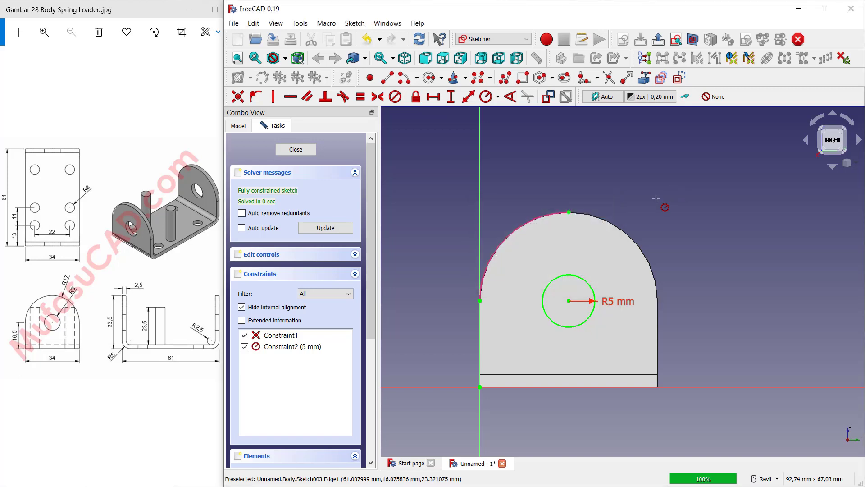
# Finish the sketch, pocket the circle 100 mm through both side flanges, and set the pocket's Refine property to true.
pyautogui.click(305, 150)
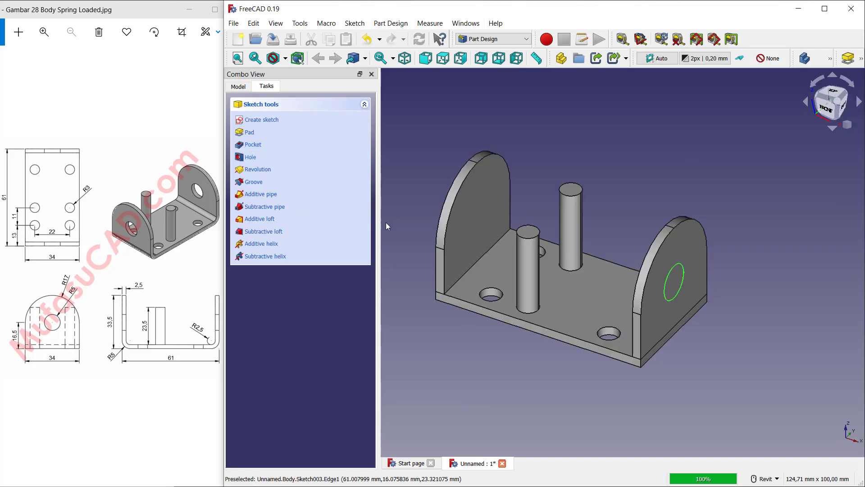
pyautogui.click(255, 144)
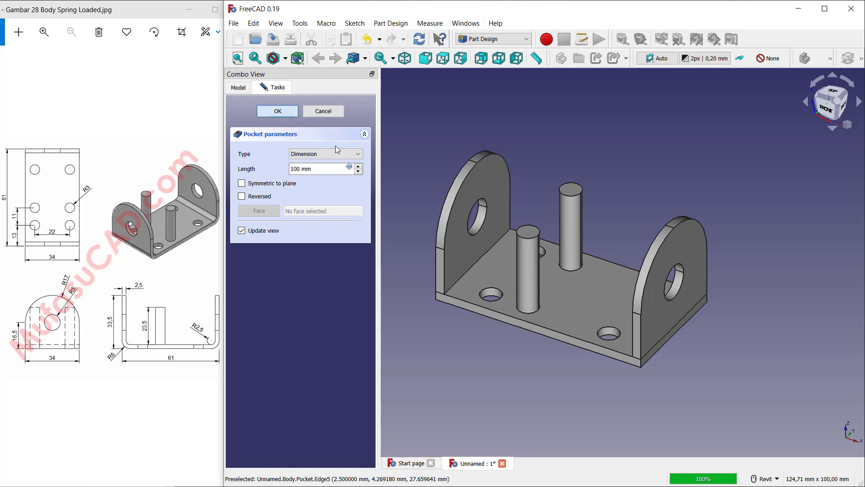
pyautogui.click(580, 301)
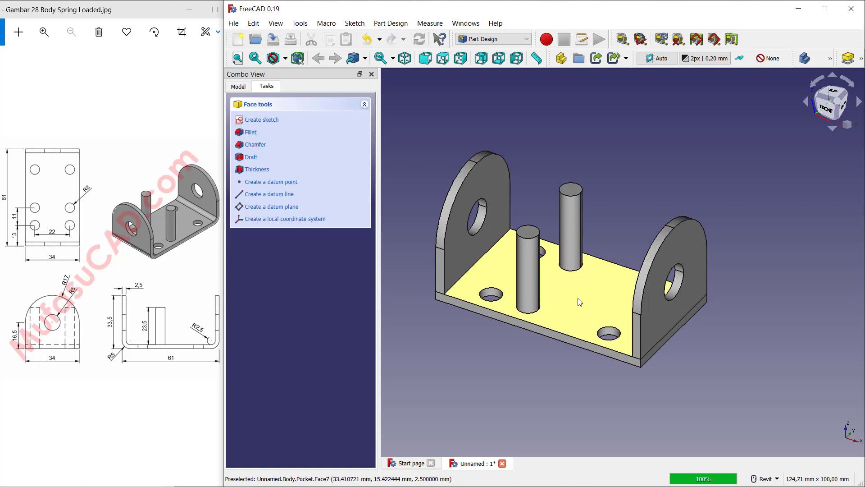
pyautogui.click(239, 89)
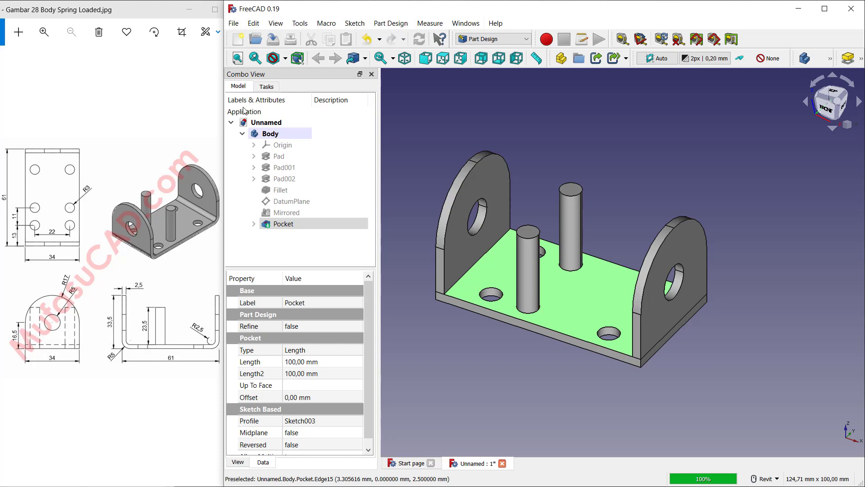
pyautogui.click(292, 330)
pyautogui.click(309, 326)
pyautogui.click(306, 347)
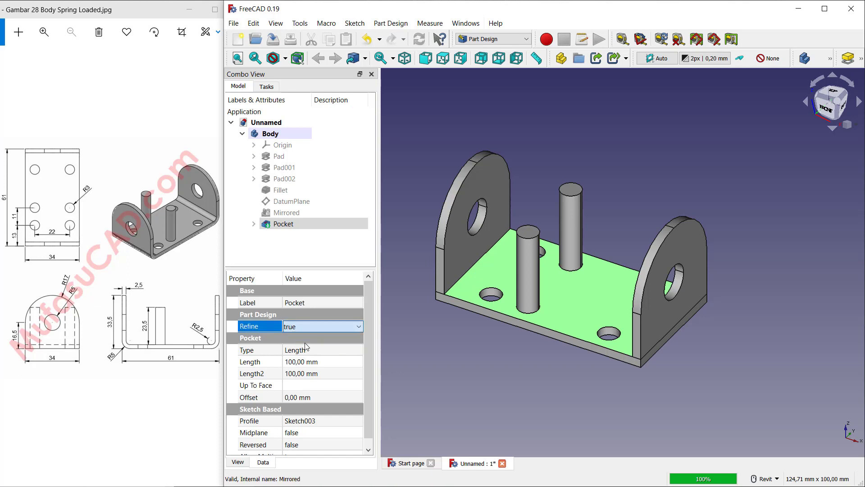
# Fillet the two inner edges where the side flanges meet the base plate with a 2.5 mm radius.
pyautogui.scroll(3, 481, 270)
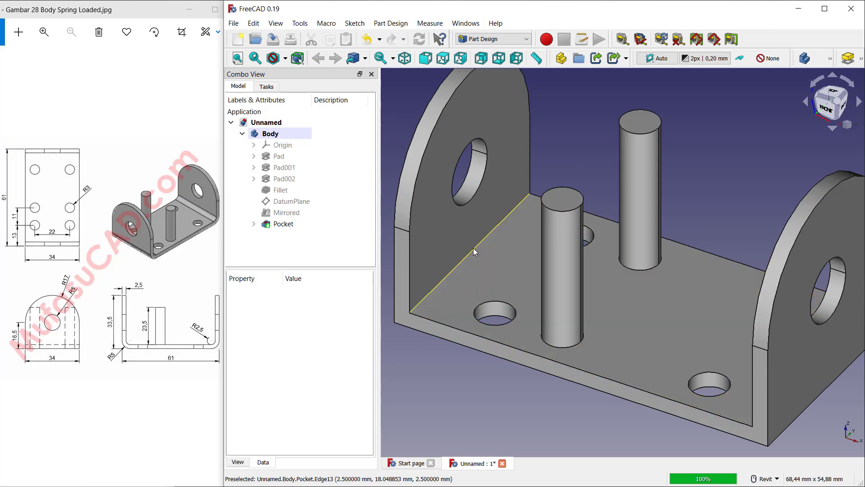
pyautogui.click(474, 252)
pyautogui.keyDown('shift'); pyautogui.moveTo(474, 251); pyautogui.dragTo(681, 329, button='middle'); pyautogui.keyUp('shift')
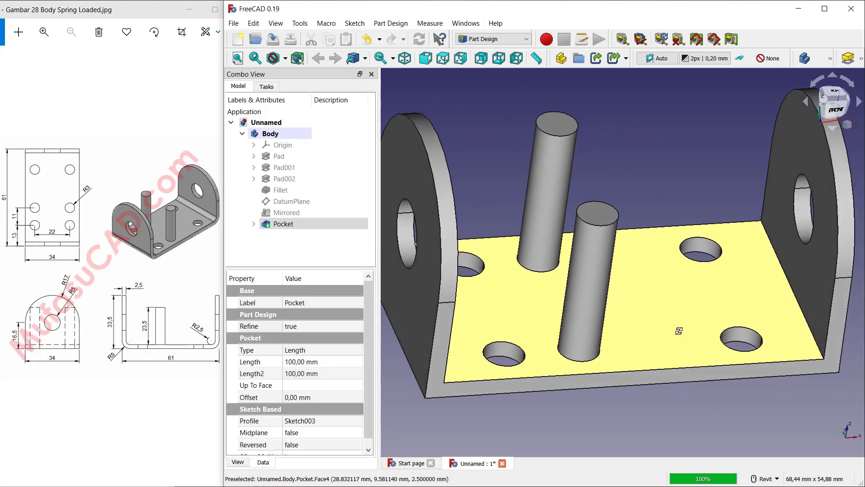
pyautogui.click(809, 324)
pyautogui.click(861, 59)
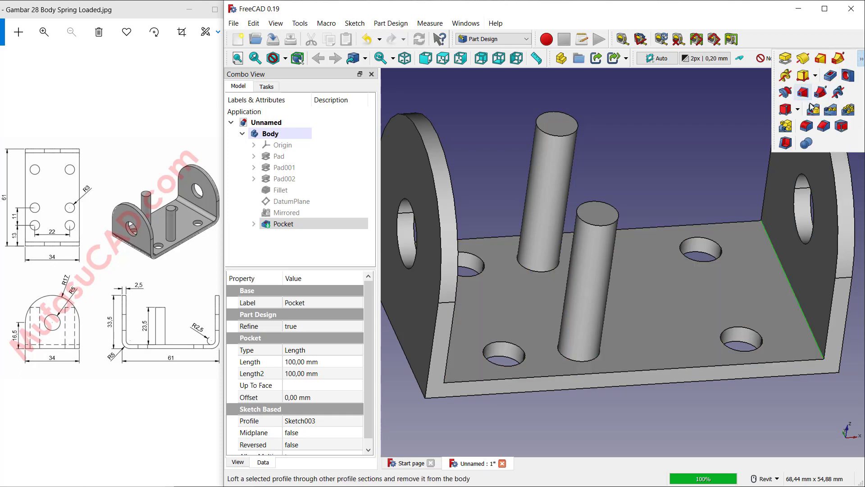
pyautogui.click(806, 125)
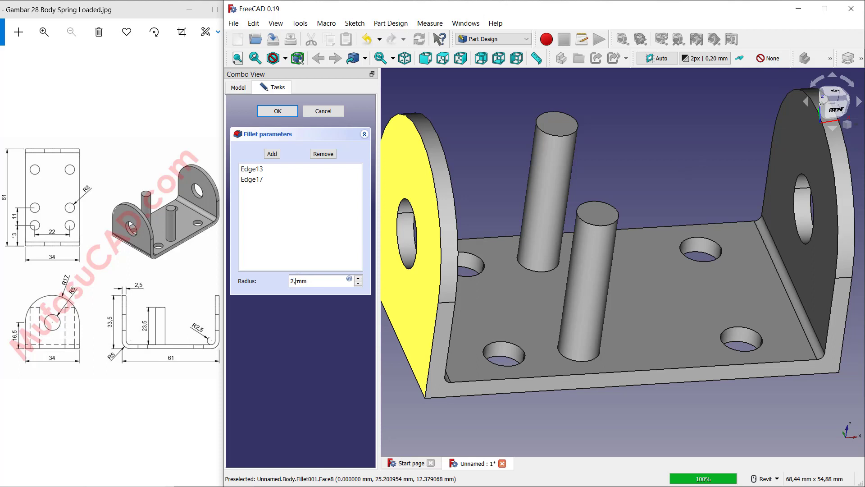
pyautogui.click(278, 111)
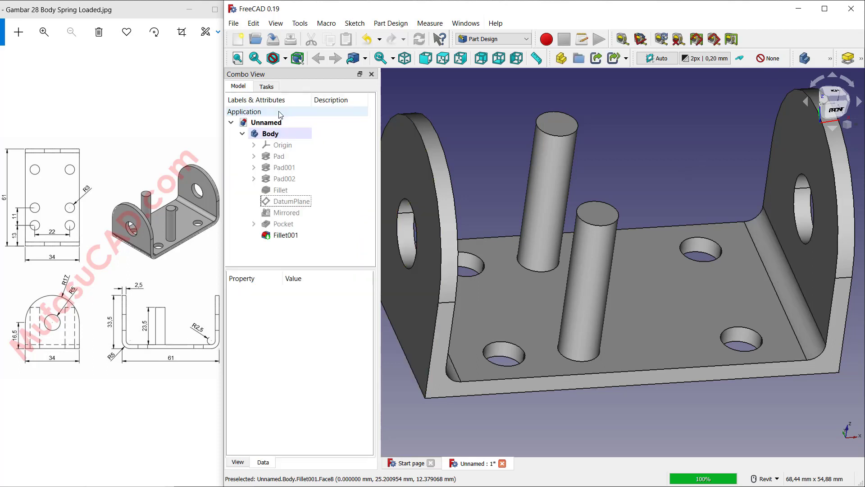
# Fillet the two outer bottom edges below the side flanges with a 5 mm radius.
pyautogui.click(416, 385)
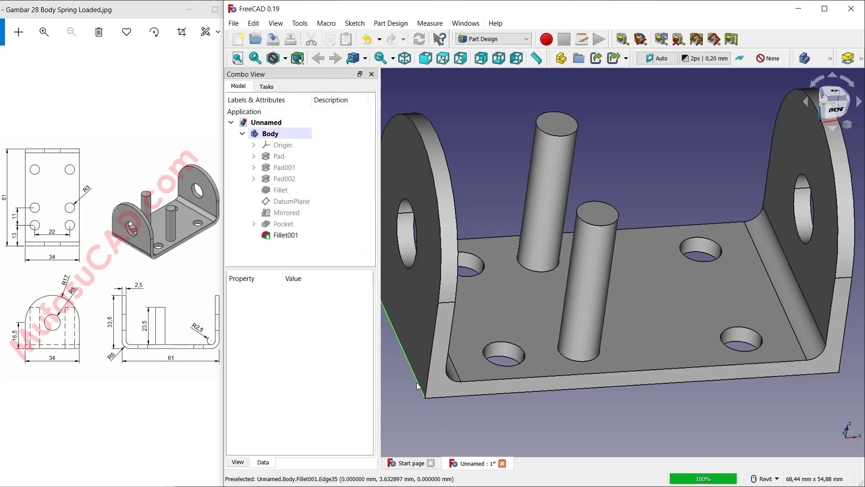
pyautogui.keyDown('shift'); pyautogui.moveTo(416, 385); pyautogui.dragTo(638, 412, button='middle'); pyautogui.keyUp('shift')
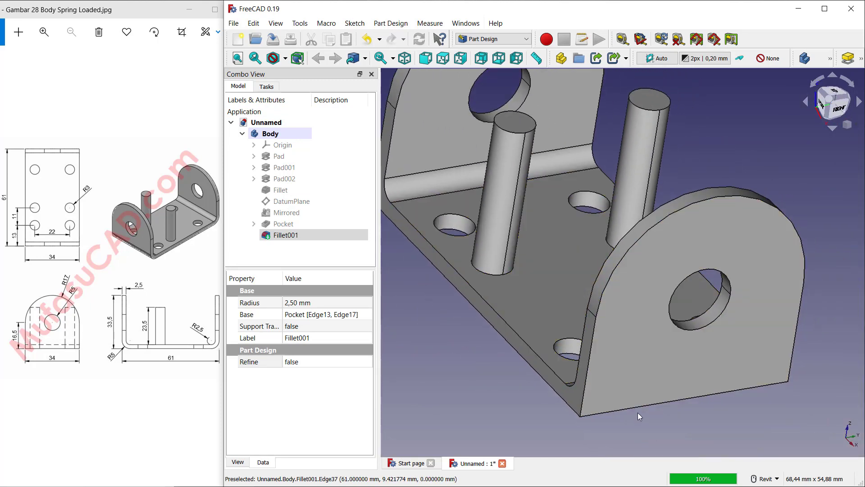
pyautogui.click(642, 411)
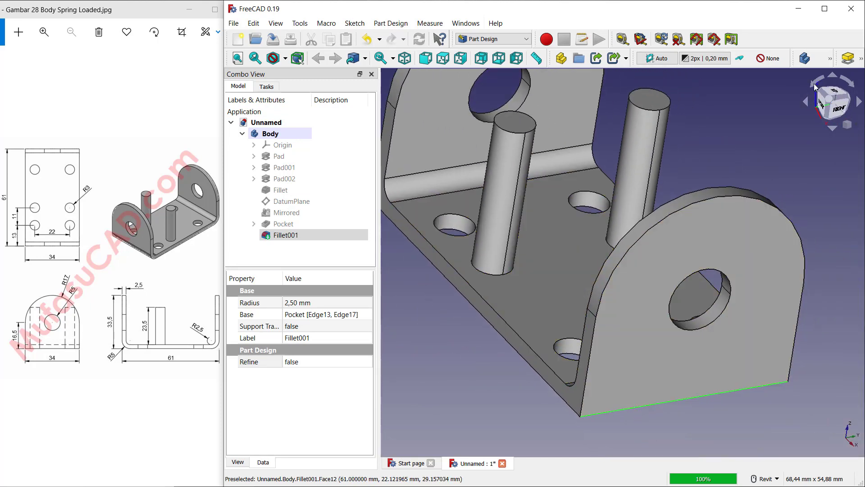
pyautogui.click(861, 59)
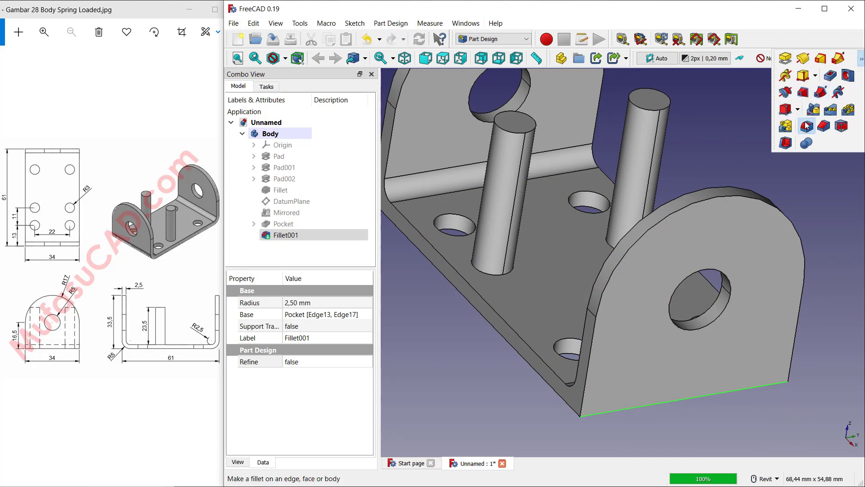
pyautogui.click(786, 109)
pyautogui.moveTo(455, 209); pyautogui.dragTo(511, 202, button='middle')
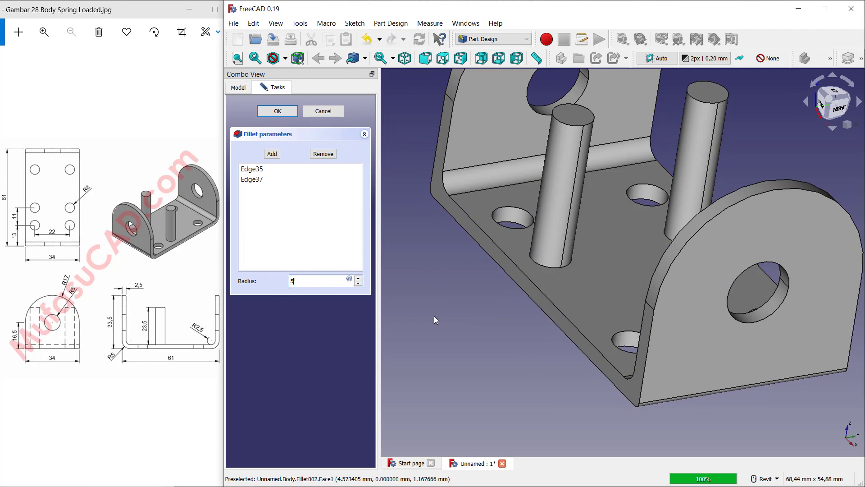
pyautogui.click(293, 114)
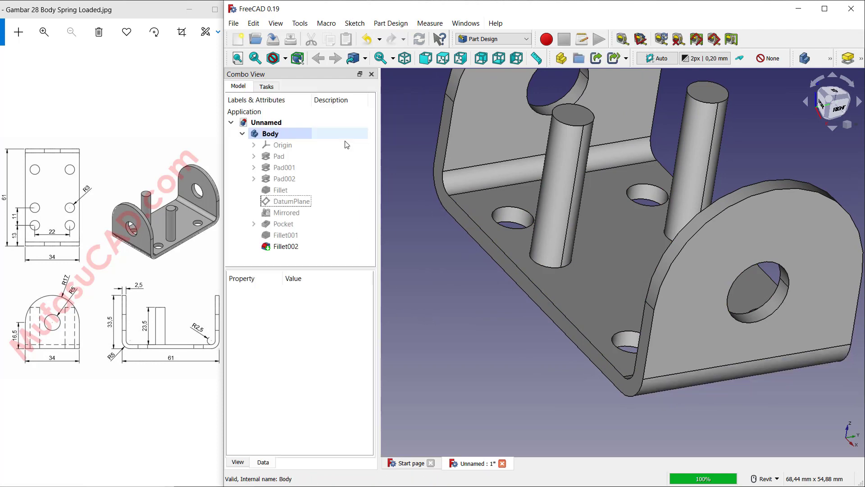
# Save the finished bracket in the Documents folder as Body Spring Loaded.
pyautogui.keyDown('shift'); pyautogui.moveTo(564, 306); pyautogui.dragTo(677, 331, button='middle'); pyautogui.keyUp('shift')
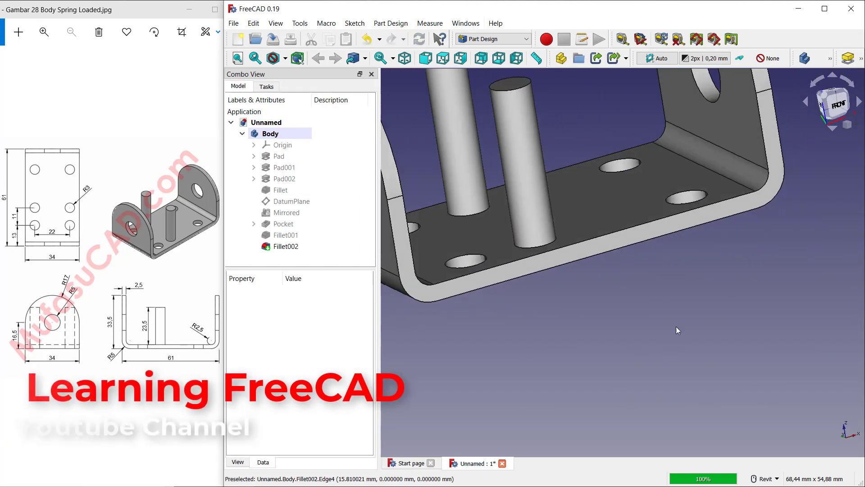
pyautogui.scroll(-4, 616, 255)
pyautogui.moveTo(635, 222)
pyautogui.keyDown('shift'); pyautogui.mouseDown(button='middle')
pyautogui.moveTo(614, 212)
pyautogui.moveTo(583, 170)
pyautogui.moveTo(638, 206)
pyautogui.mouseUp(button='middle'); pyautogui.keyUp('shift')
pyautogui.click(234, 23)
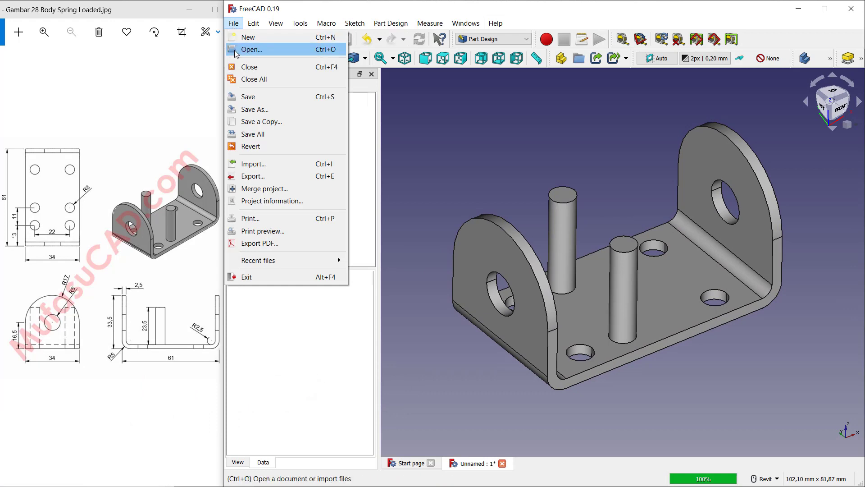
pyautogui.click(247, 97)
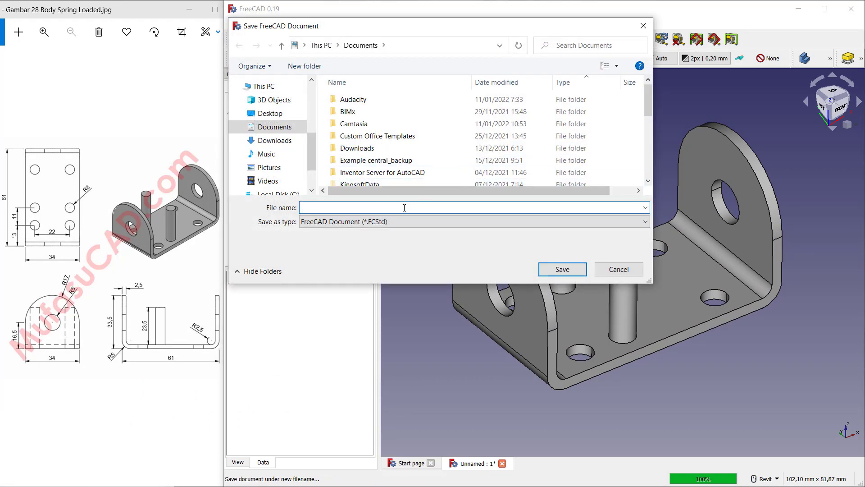
pyautogui.write('bOD')
pyautogui.press('BackSpace')
pyautogui.press('BackSpace')
pyautogui.press('BackSpace')
pyautogui.write('Body')
pyautogui.click(570, 270)
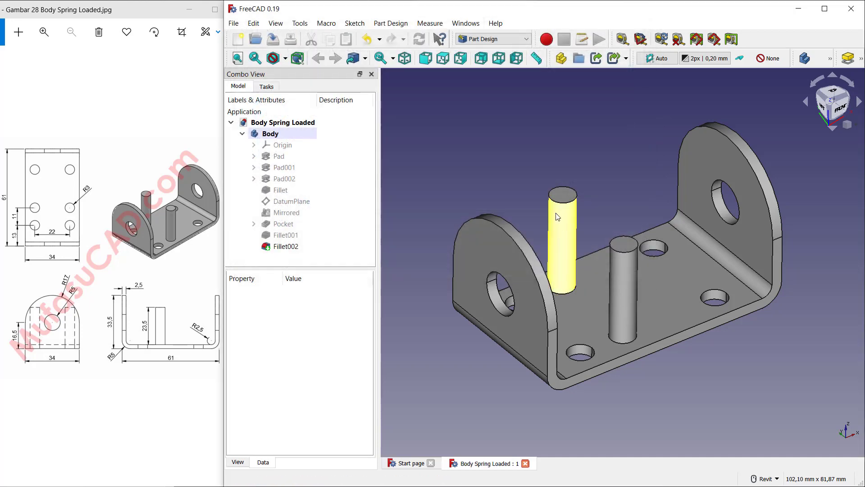
# Switch to the image viewer, bring up the Gambar 28 Handle Spring Loaded drawing, and return to FreeCAD.
pyautogui.click(176, 112)
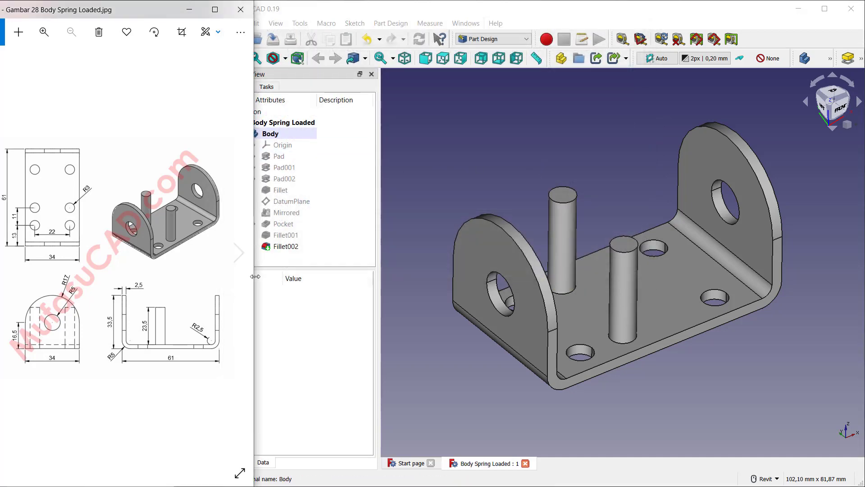
pyautogui.click(238, 252)
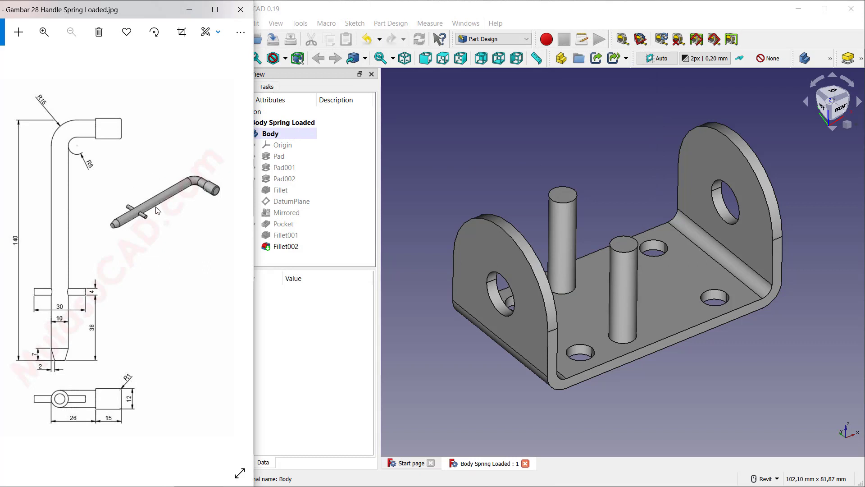
pyautogui.click(604, 144)
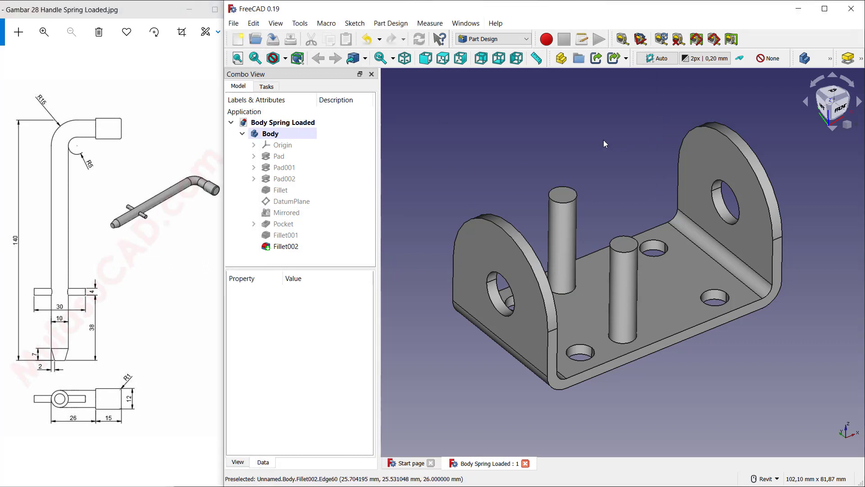
# Create a new document with a body and start a sketch on the XZ plane.
pyautogui.click(237, 40)
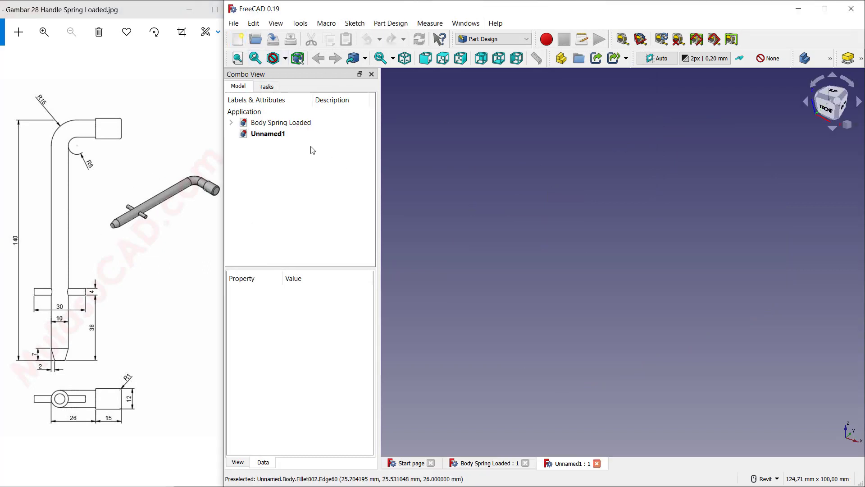
pyautogui.click(268, 87)
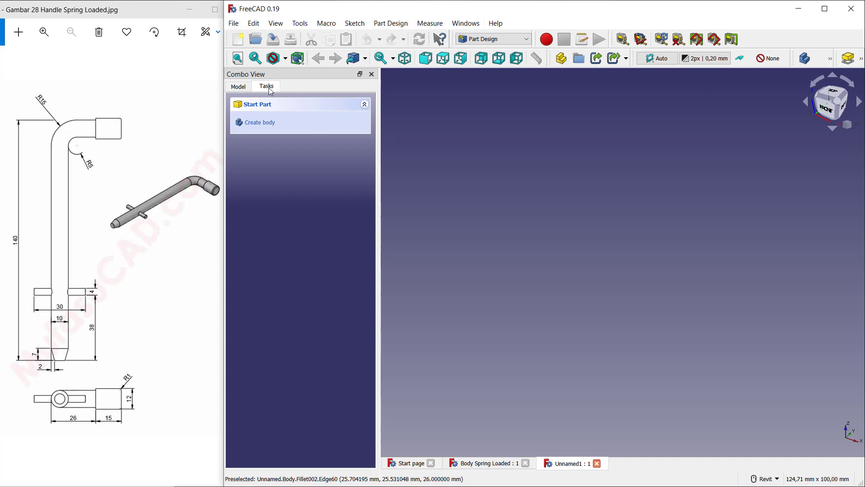
pyautogui.click(261, 123)
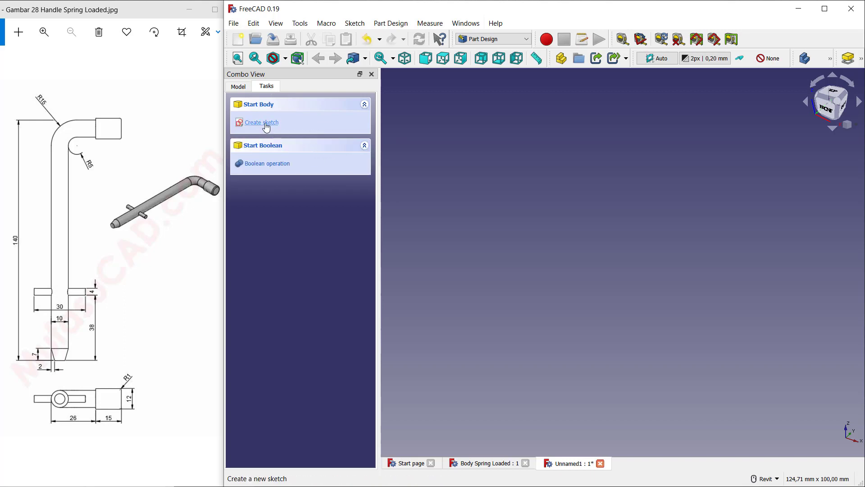
pyautogui.click(266, 127)
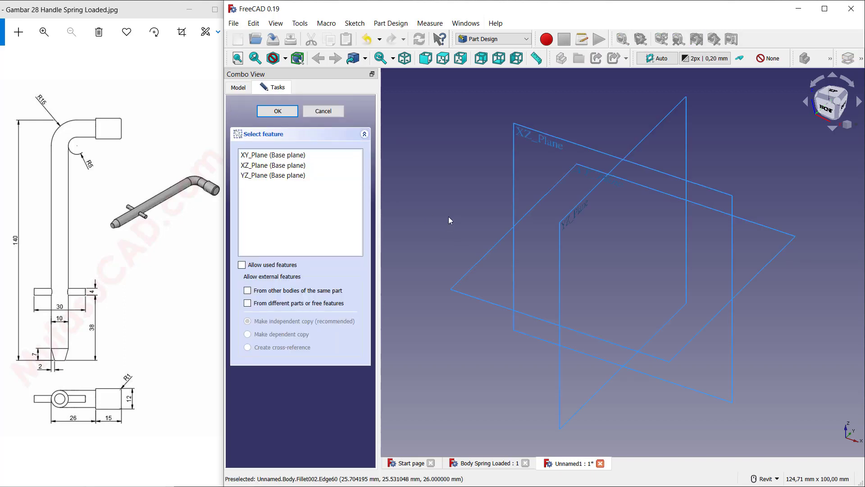
pyautogui.click(541, 135)
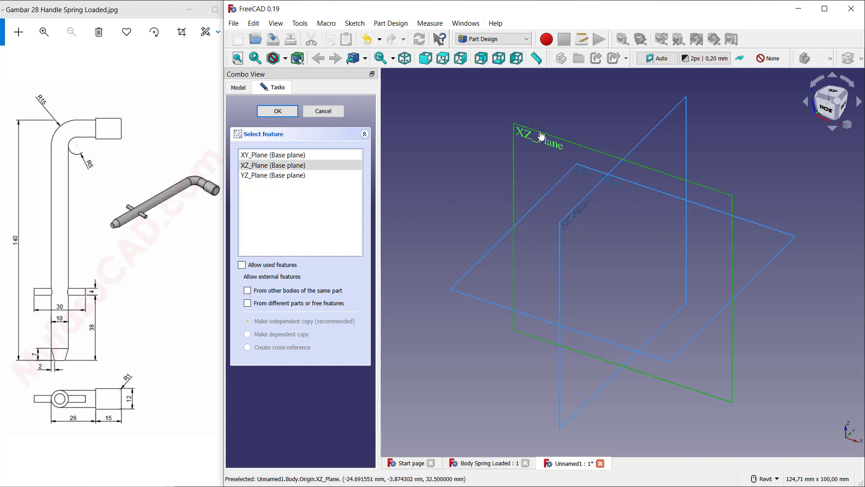
pyautogui.click(278, 111)
# Draw a vertical line about 67 mm long up from the origin and a horizontal line about 29 mm long from its upper end.
pyautogui.moveTo(688, 158)
pyautogui.mouseDown(button='middle')
pyautogui.moveTo(651, 222)
pyautogui.moveTo(609, 266)
pyautogui.mouseUp(button='middle')
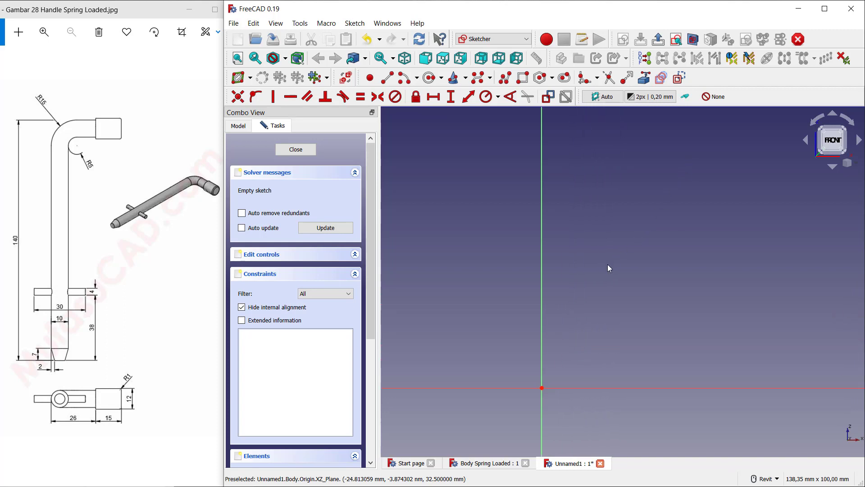
pyautogui.click(386, 78)
pyautogui.click(542, 387)
pyautogui.click(543, 154)
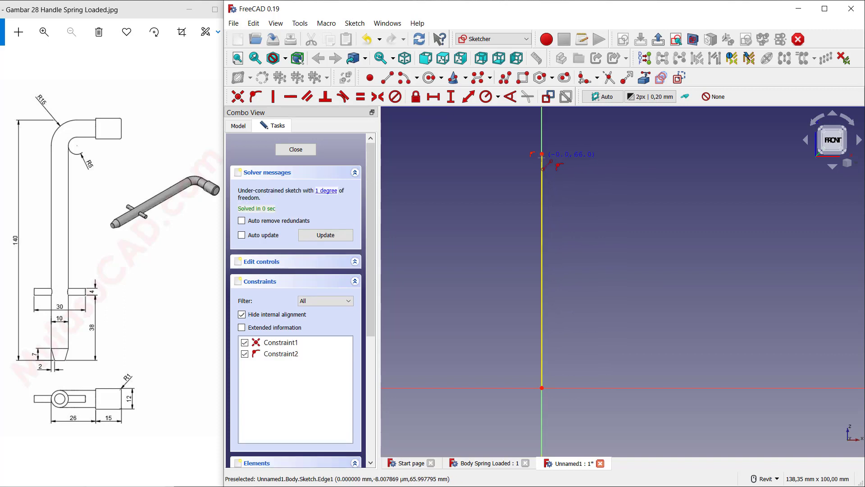
pyautogui.moveTo(579, 198); pyautogui.dragTo(584, 195, button='middle')
pyautogui.click(531, 179)
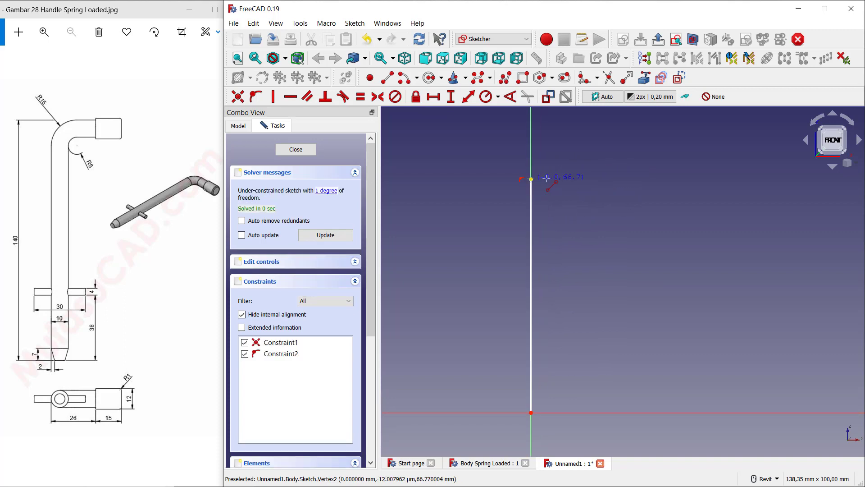
pyautogui.click(634, 179)
pyautogui.moveTo(589, 257); pyautogui.dragTo(588, 216, button='middle')
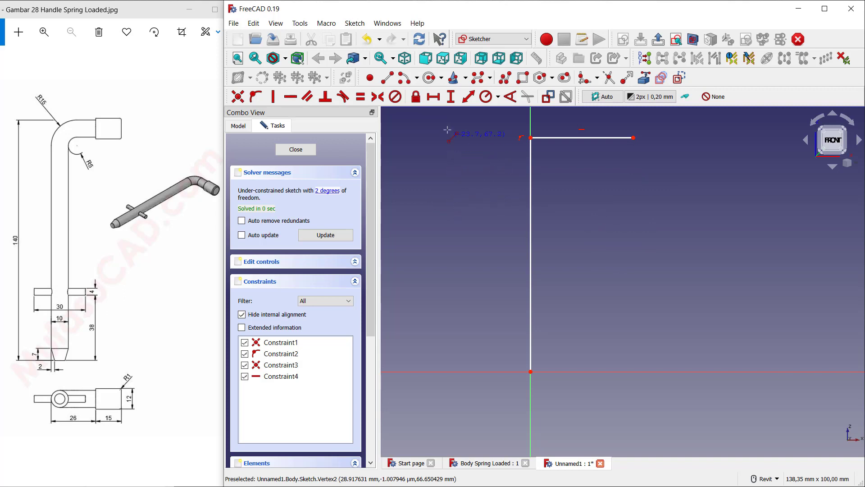
# Dimension the vertical line to 135 mm and the horizontal line to 21 mm.
pyautogui.click(451, 96)
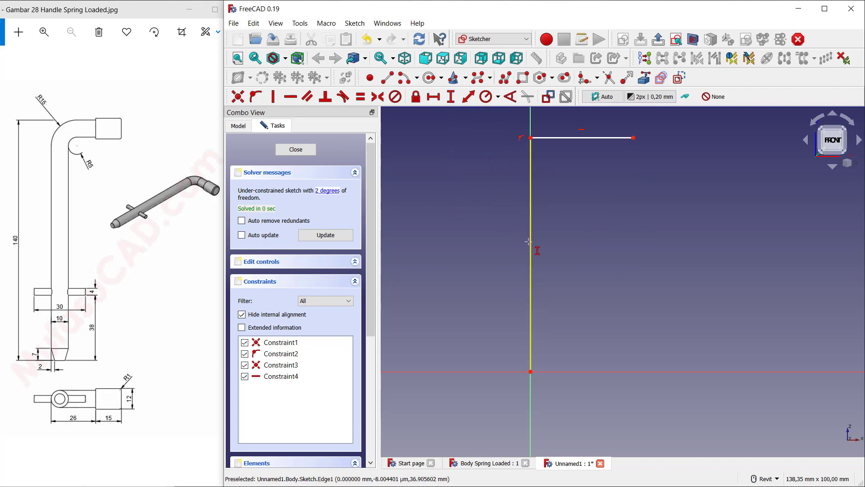
pyautogui.click(529, 242)
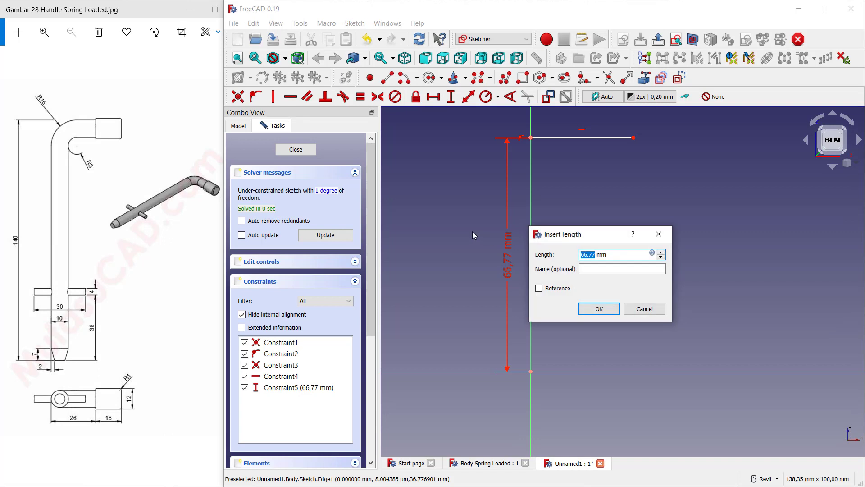
pyautogui.write('135')
pyautogui.click(599, 309)
pyautogui.scroll(-3, 599, 194)
pyautogui.moveTo(600, 194); pyautogui.dragTo(483, 193, button='middle')
pyautogui.click(433, 96)
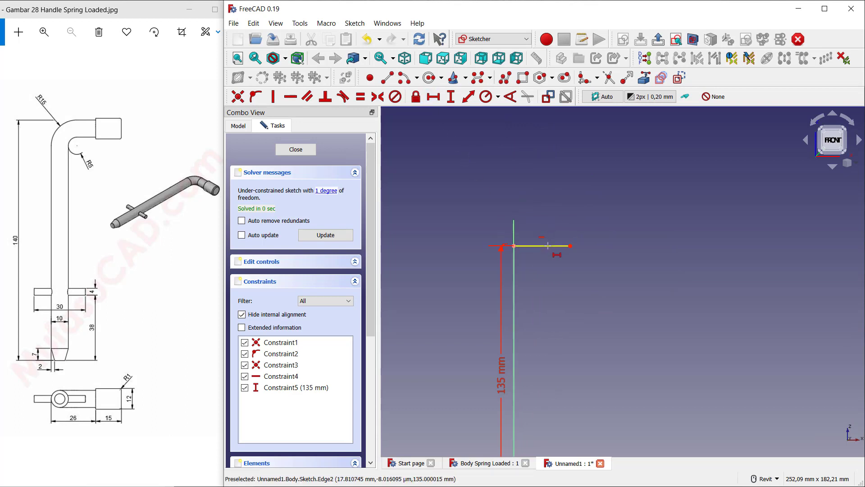
pyautogui.click(549, 247)
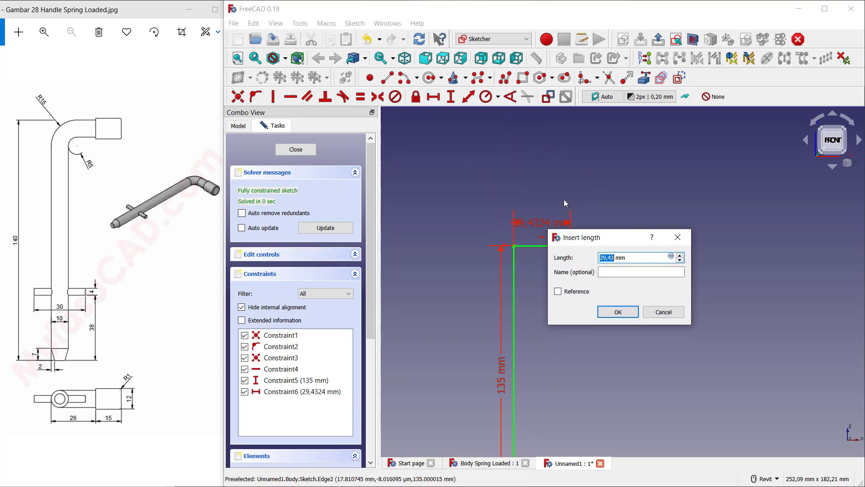
pyautogui.write('21')
pyautogui.press('Return')
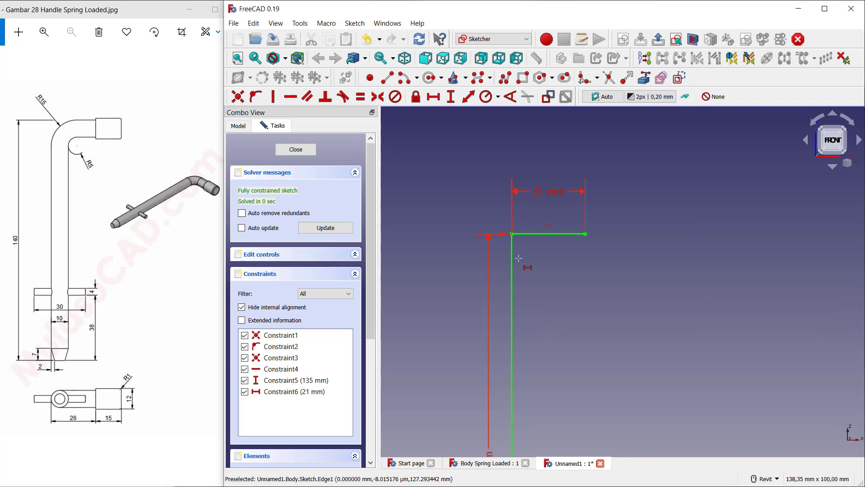
# Fillet the corner between the vertical and horizontal lines with a radius of about 3.5 mm.
pyautogui.scroll(1, 531, 246)
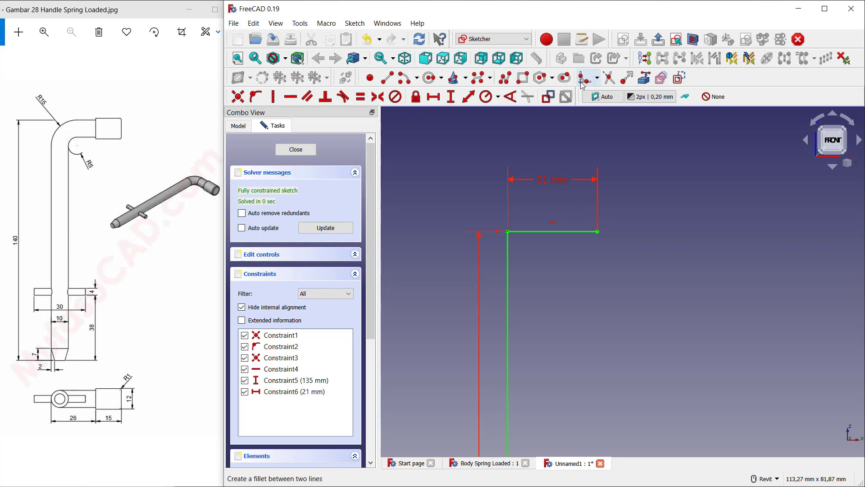
pyautogui.click(522, 232)
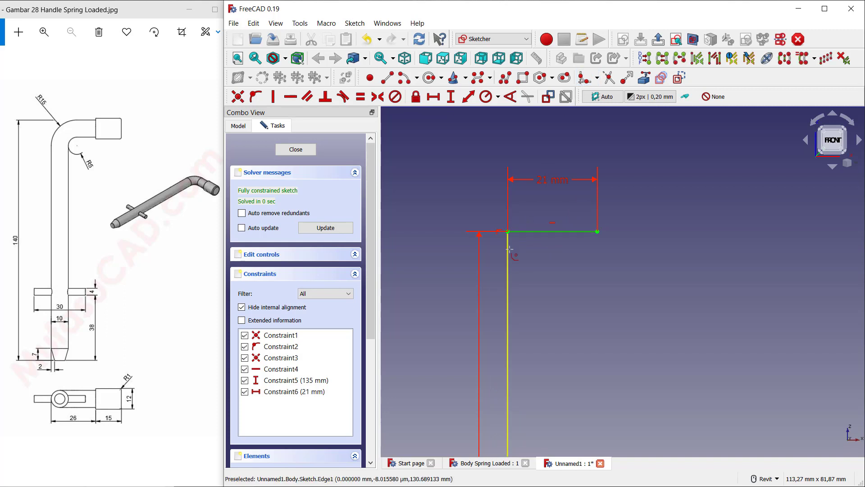
pyautogui.click(510, 252)
# Constrain the filleted path's overall height to 135 mm and its overall width to 21 mm.
pyautogui.scroll(-2, 550, 246)
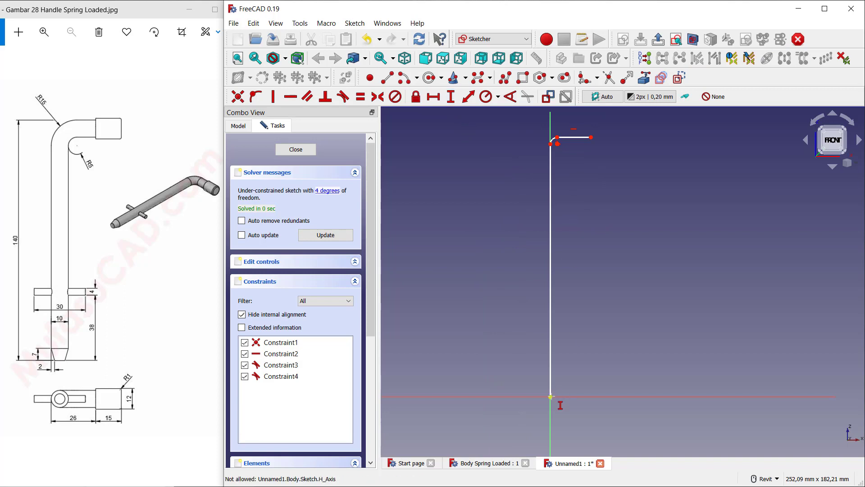
pyautogui.click(551, 396)
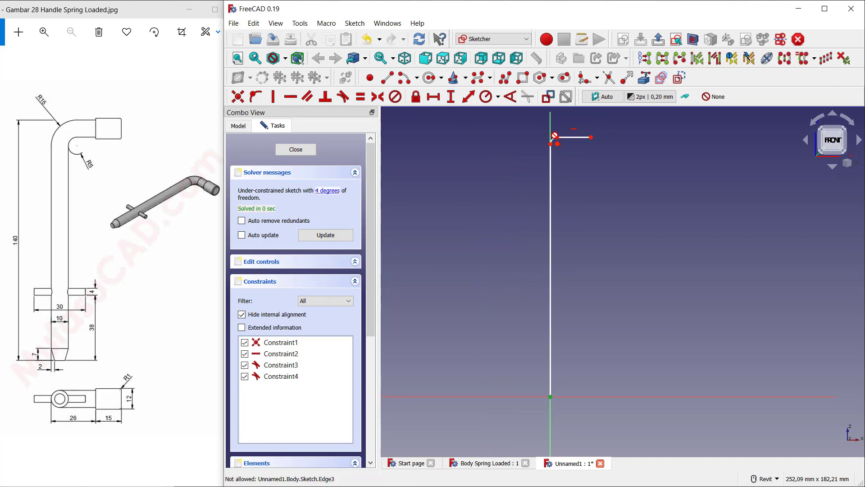
pyautogui.click(552, 138)
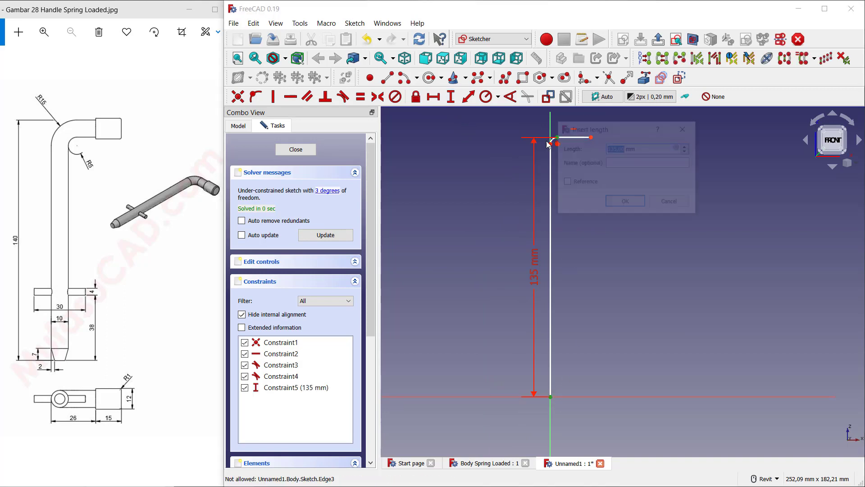
pyautogui.click(626, 202)
pyautogui.scroll(4, 508, 211)
pyautogui.click(433, 96)
pyautogui.click(498, 210)
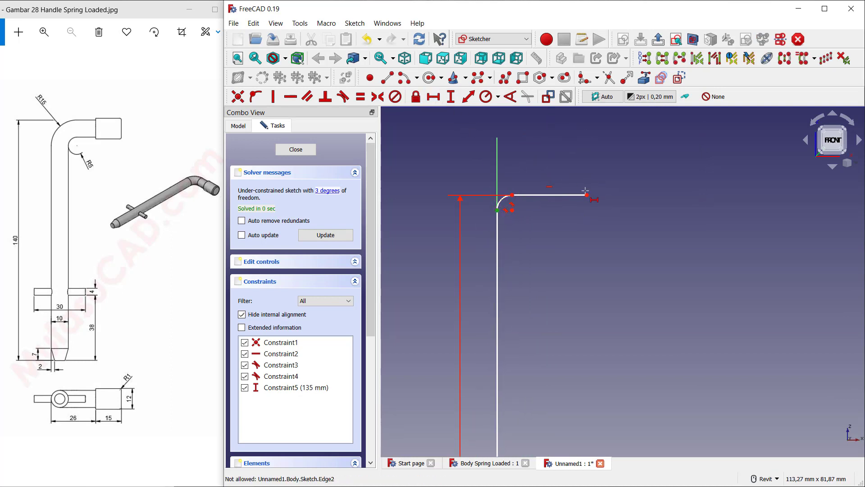
pyautogui.click(587, 195)
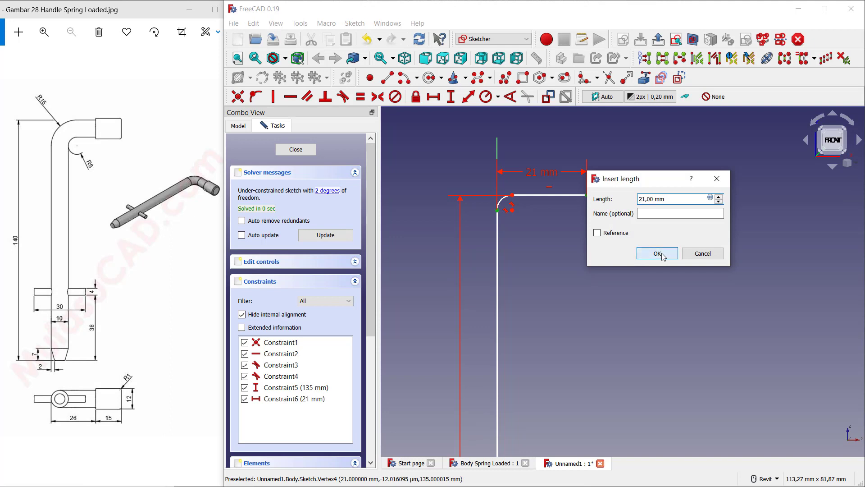
pyautogui.click(658, 253)
# Set the radius of the corner arc to 10 mm.
pyautogui.click(486, 97)
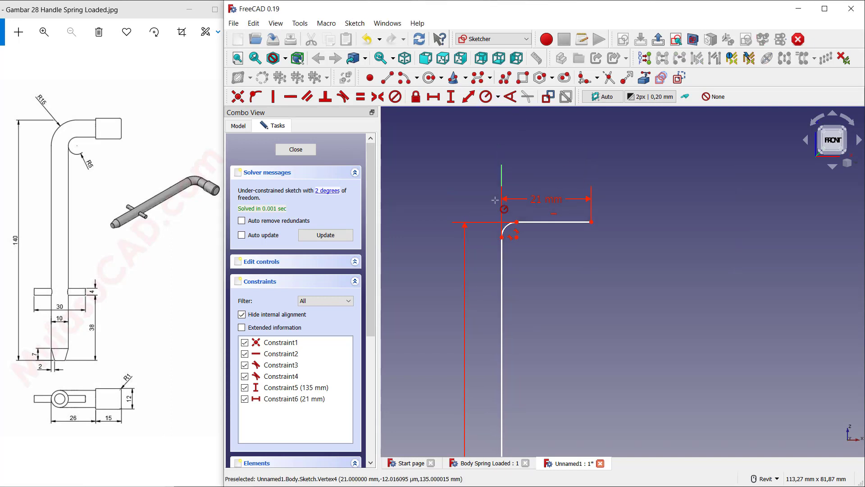
pyautogui.click(508, 230)
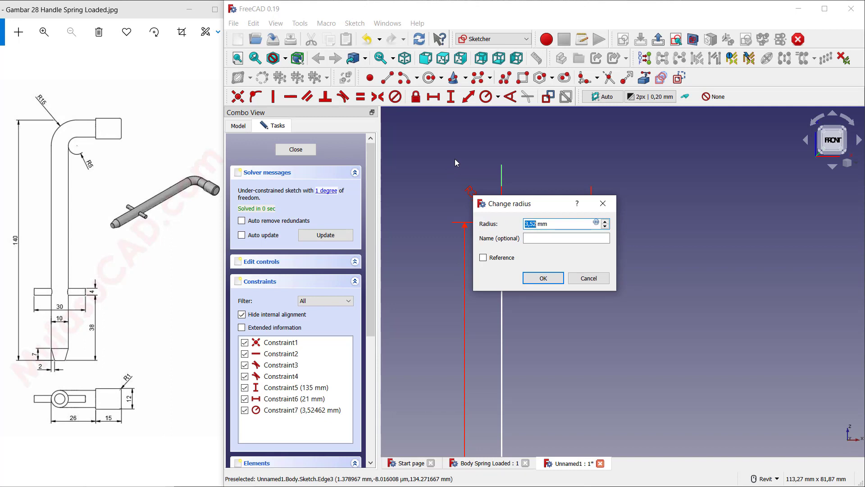
pyautogui.write('10')
pyautogui.press('Return')
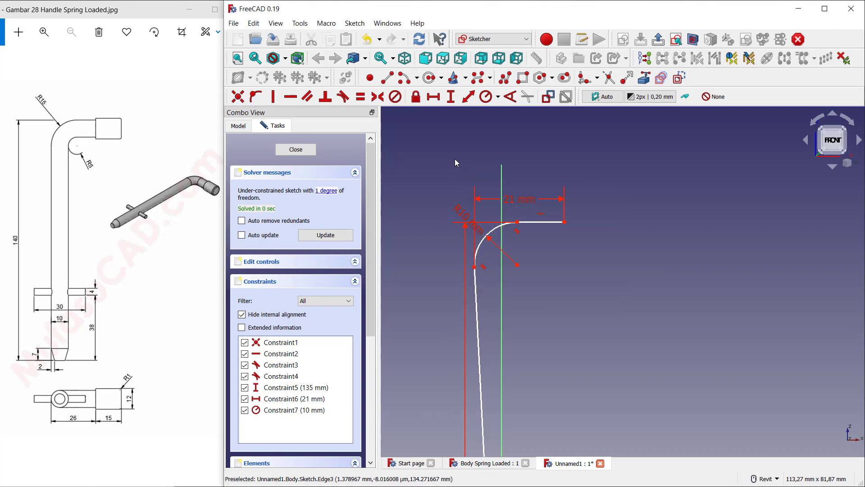
# Constrain the long line of the path to be vertical and close the sketch.
pyautogui.click(277, 99)
pyautogui.moveTo(515, 362); pyautogui.dragTo(549, 269, button='middle')
pyautogui.click(515, 278)
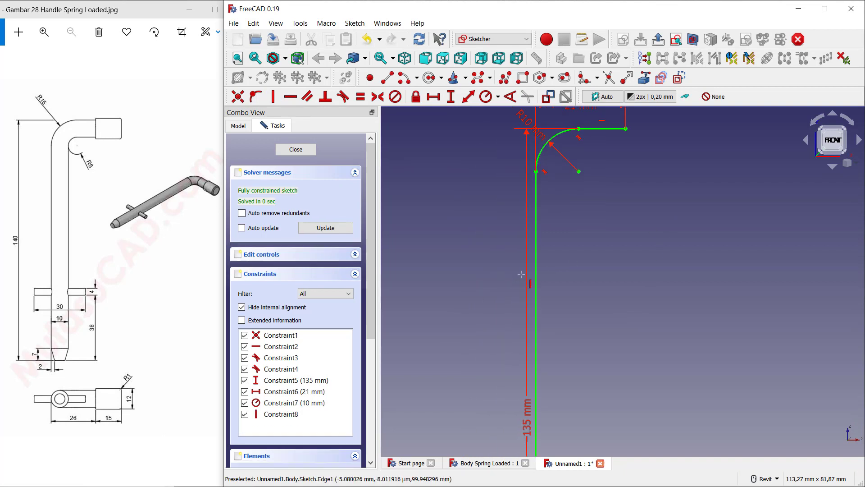
pyautogui.scroll(-5, 601, 209)
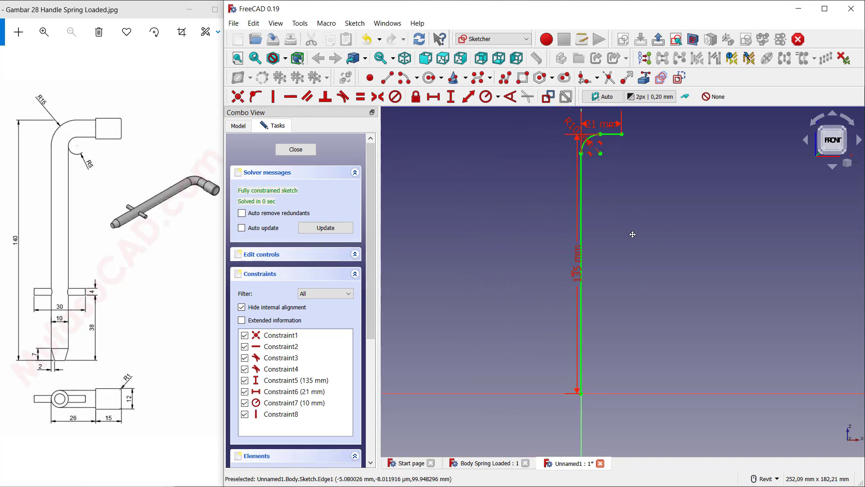
pyautogui.click(309, 154)
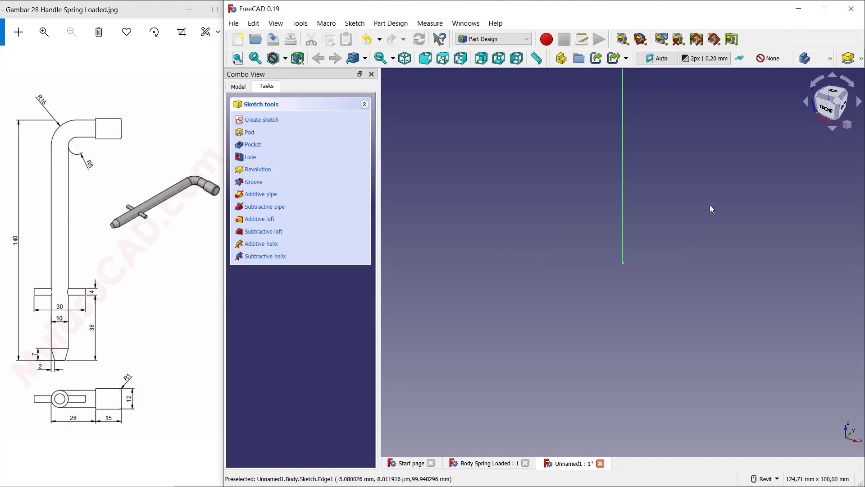
# Start a sketch on the XY plane and draw a circle of about 1.7 mm radius centred on the origin.
pyautogui.click(262, 120)
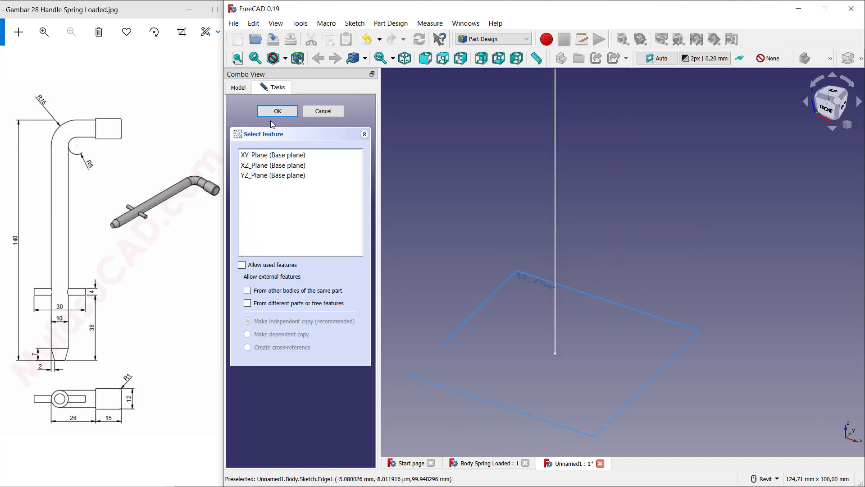
pyautogui.click(485, 301)
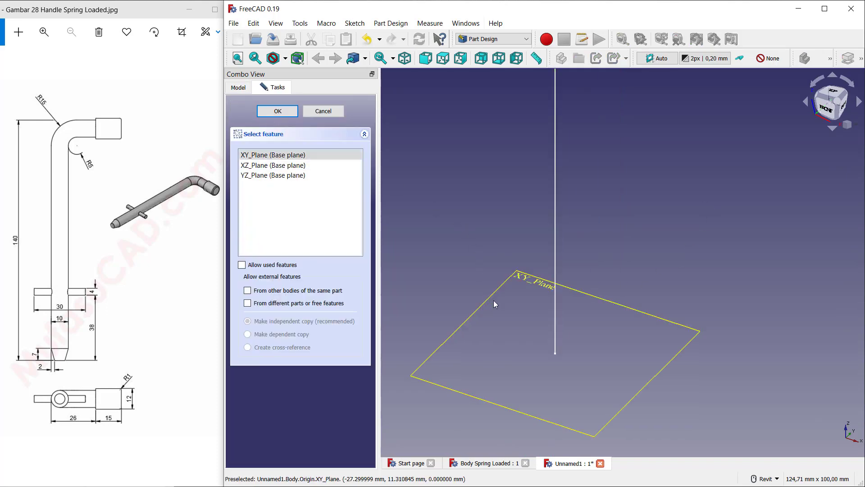
pyautogui.click(278, 112)
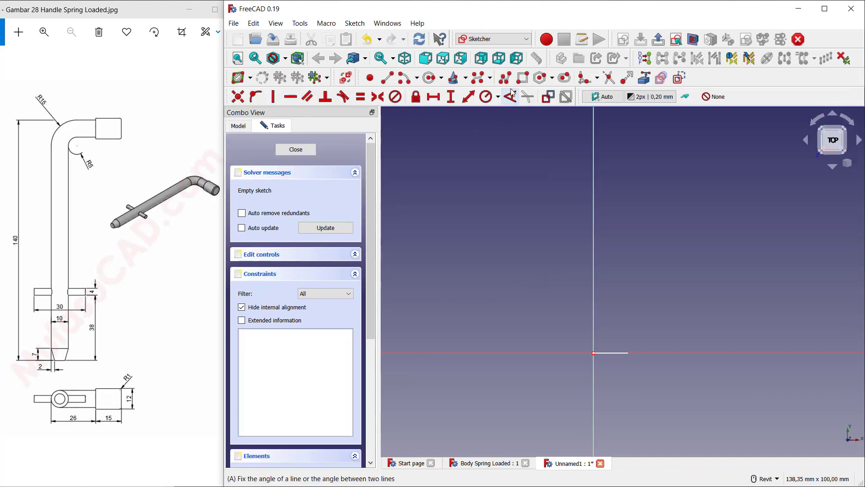
pyautogui.scroll(5, 601, 362)
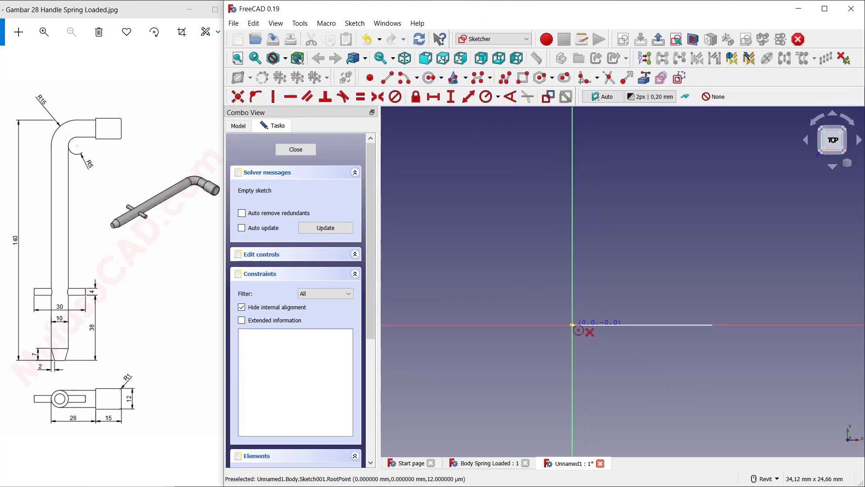
pyautogui.click(573, 325)
pyautogui.click(587, 305)
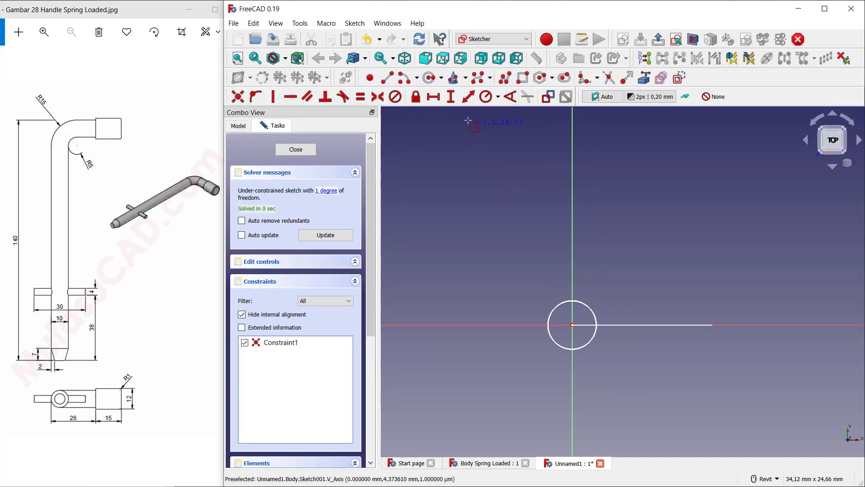
# Set the circle's radius to 5 mm.
pyautogui.click(485, 96)
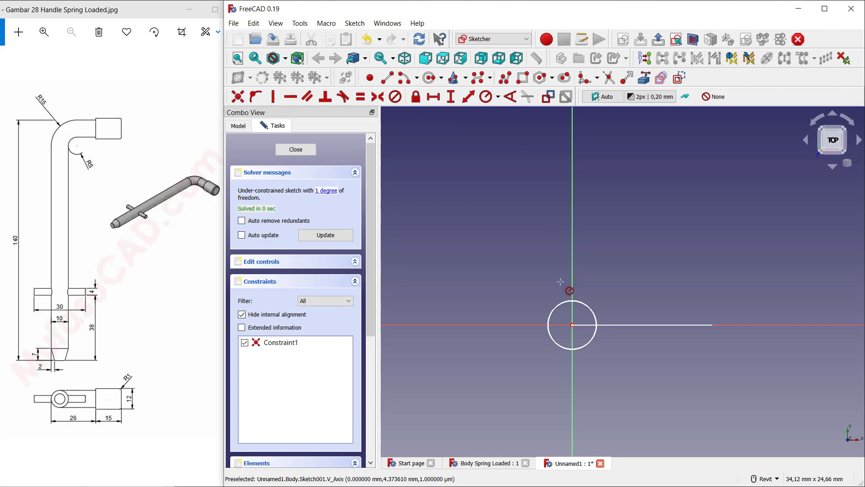
pyautogui.click(579, 299)
pyautogui.write('5')
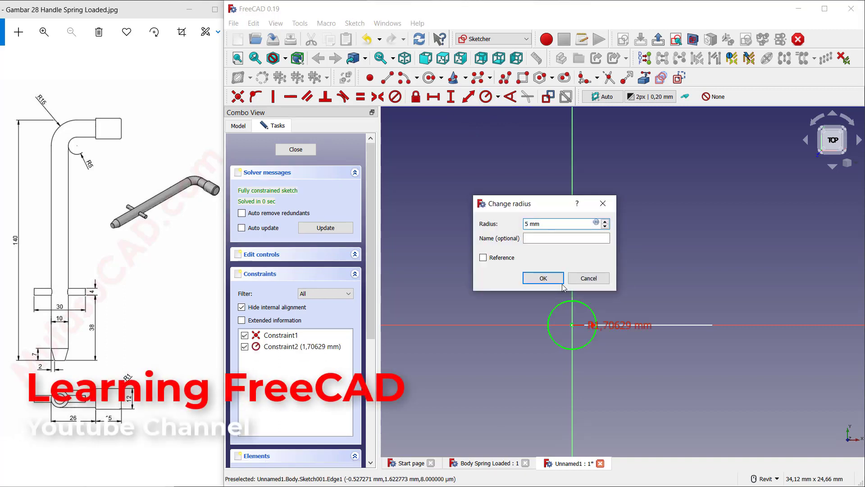
pyautogui.click(543, 278)
pyautogui.scroll(-2, 579, 203)
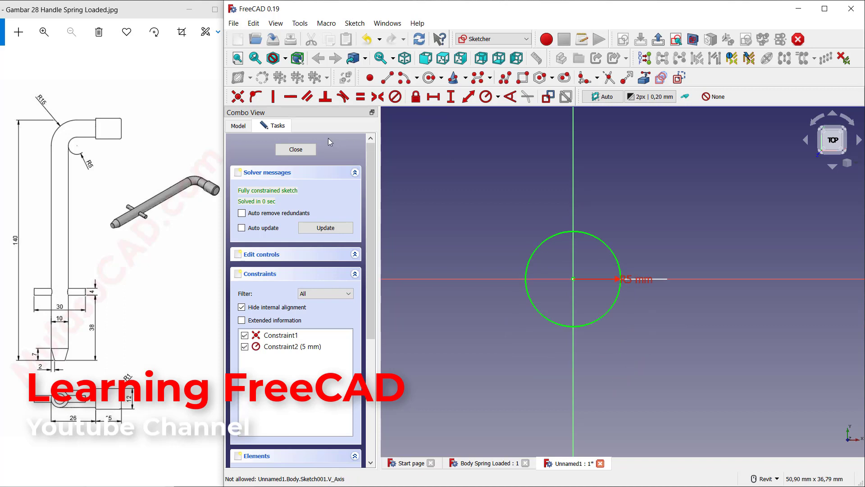
# Close the profile sketch and sweep the circle along the bent path sketch with an Additive Pipe.
pyautogui.click(296, 150)
pyautogui.moveTo(603, 250)
pyautogui.mouseDown(button='middle')
pyautogui.moveTo(618, 193)
pyautogui.moveTo(593, 277)
pyautogui.mouseUp(button='middle')
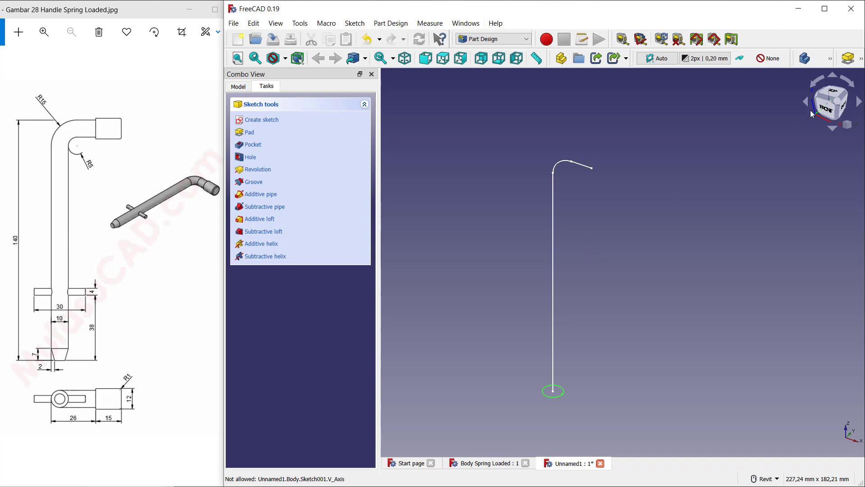
pyautogui.click(861, 62)
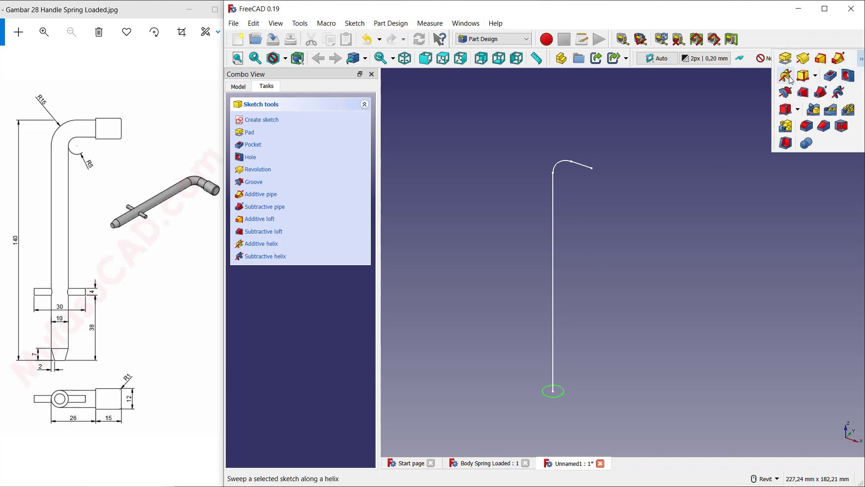
pyautogui.click(838, 58)
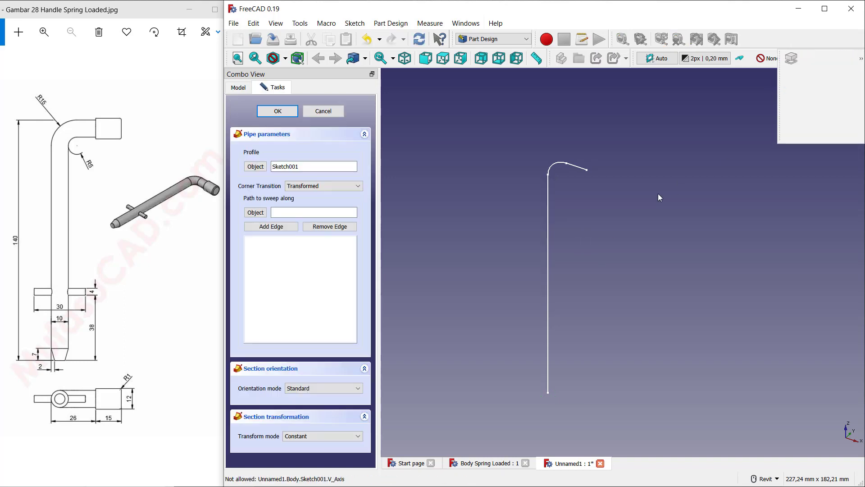
pyautogui.click(255, 213)
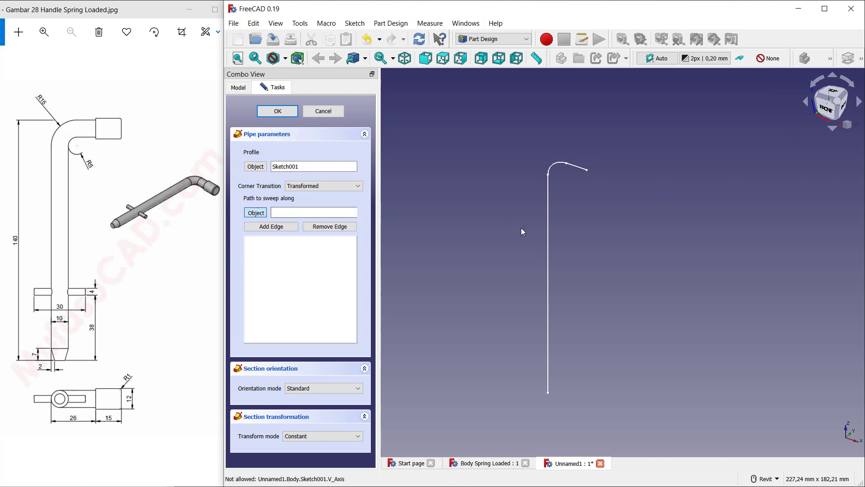
pyautogui.click(548, 260)
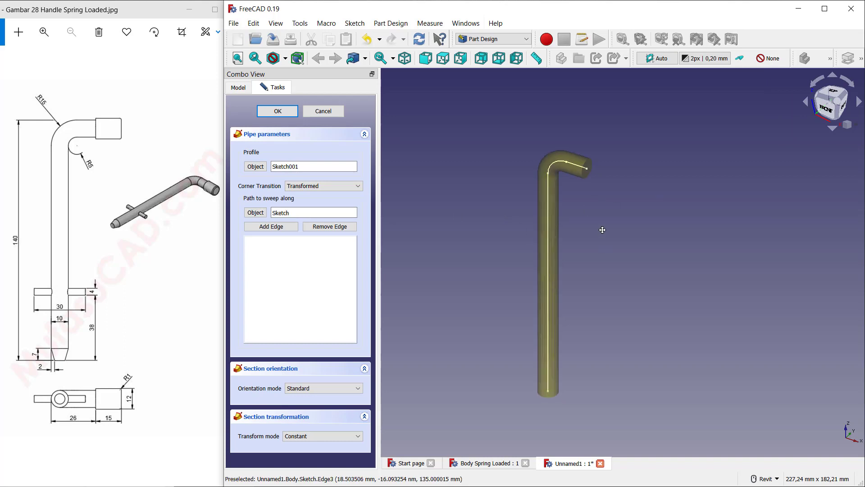
pyautogui.click(288, 111)
# Chamfer the bottom circular edge of the handle with the Two distances type, using sizes of 3 mm and 7 mm.
pyautogui.scroll(3, 617, 213)
pyautogui.scroll(3, 569, 339)
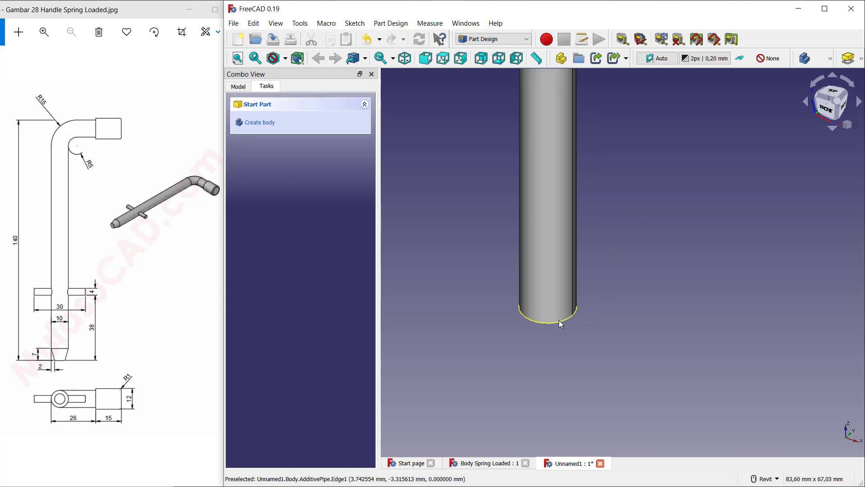
pyautogui.click(561, 324)
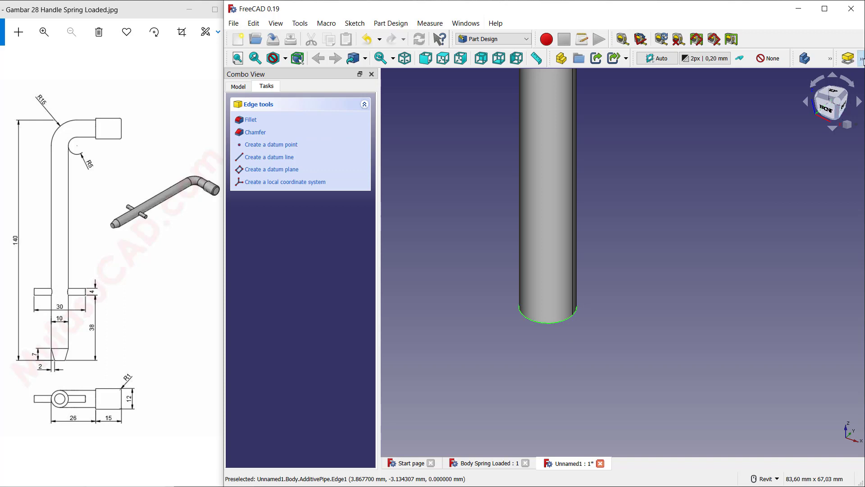
pyautogui.click(861, 59)
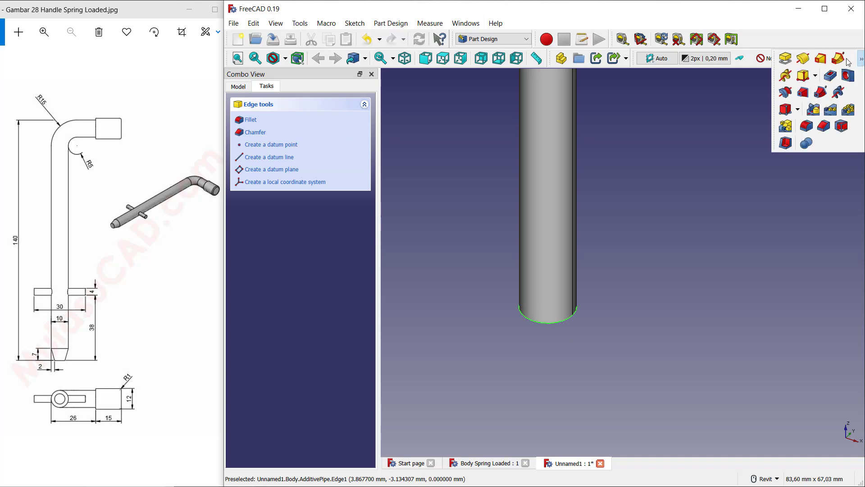
pyautogui.click(824, 129)
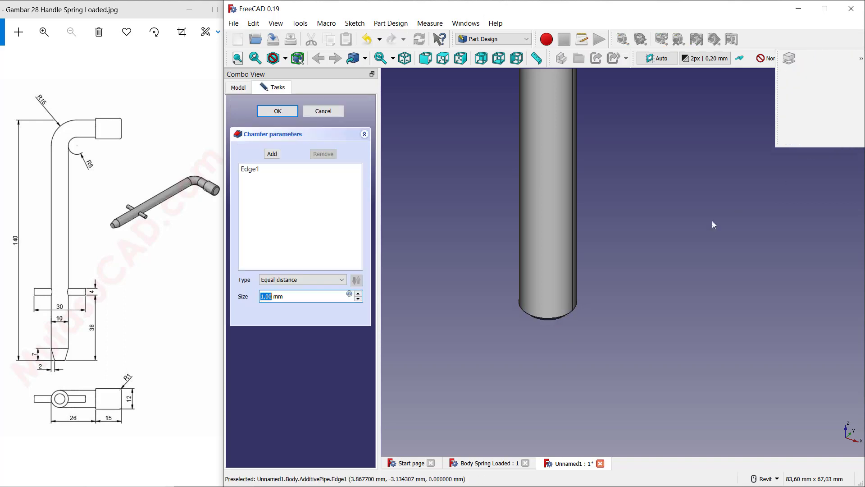
pyautogui.click(317, 283)
pyautogui.click(311, 296)
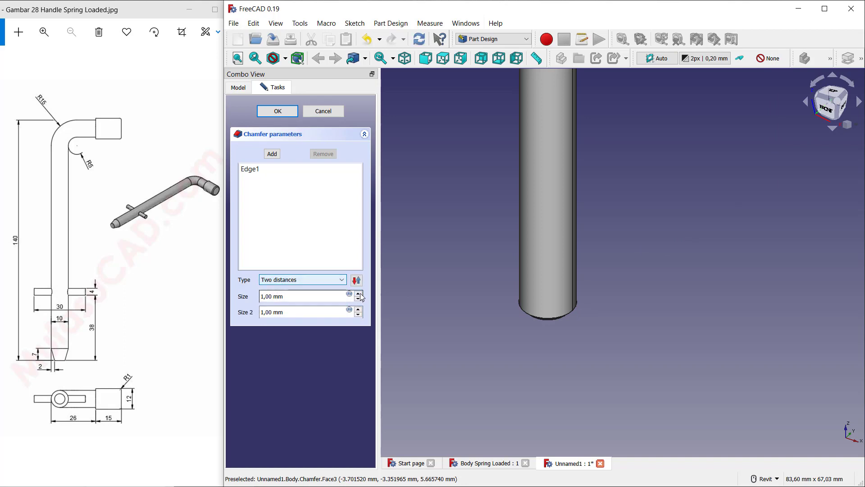
pyautogui.scroll(5, 359, 312)
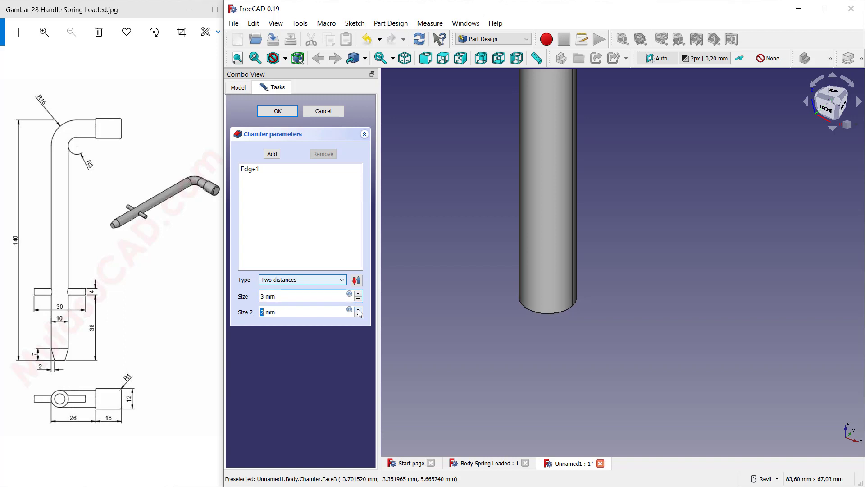
pyautogui.scroll(1, 359, 312)
pyautogui.click(277, 111)
pyautogui.scroll(-5, 553, 220)
pyautogui.scroll(2, 592, 177)
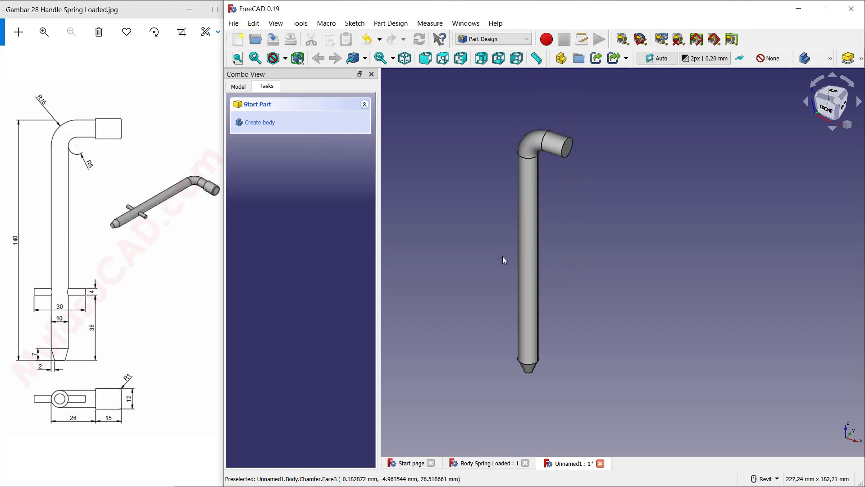
# Make the handle body's origin planes and axes visible.
pyautogui.click(243, 86)
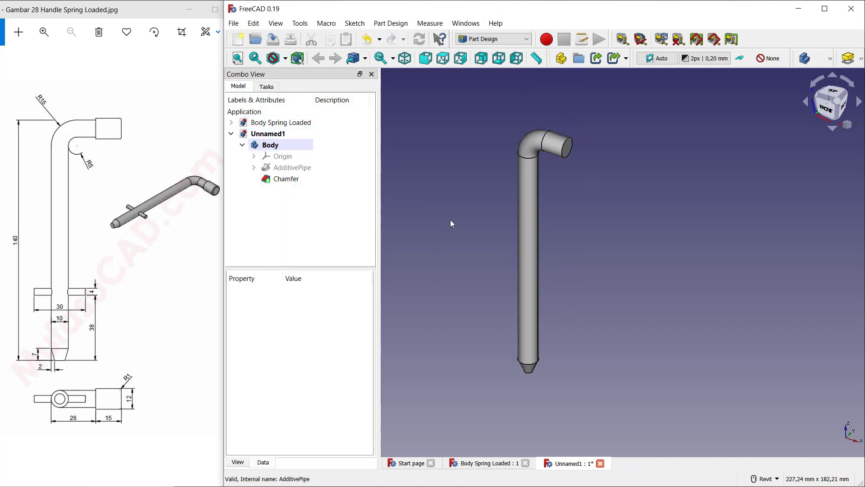
pyautogui.click(291, 158)
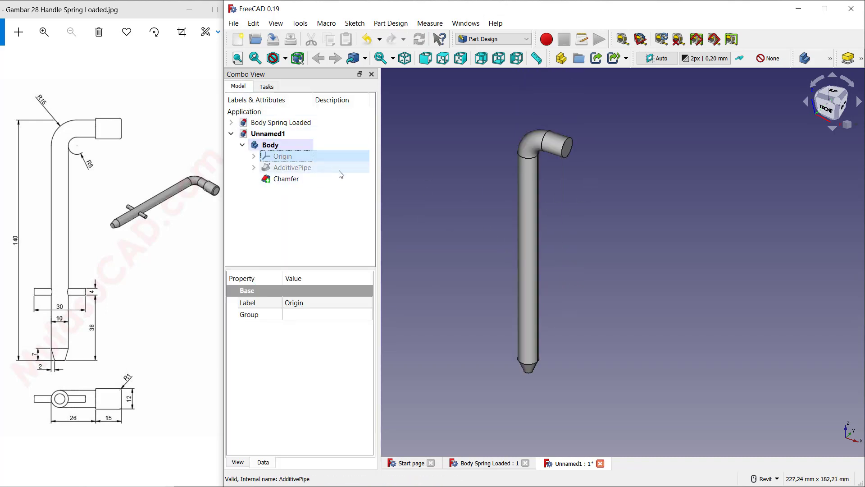
pyautogui.press('space')
pyautogui.scroll(-3, 605, 228)
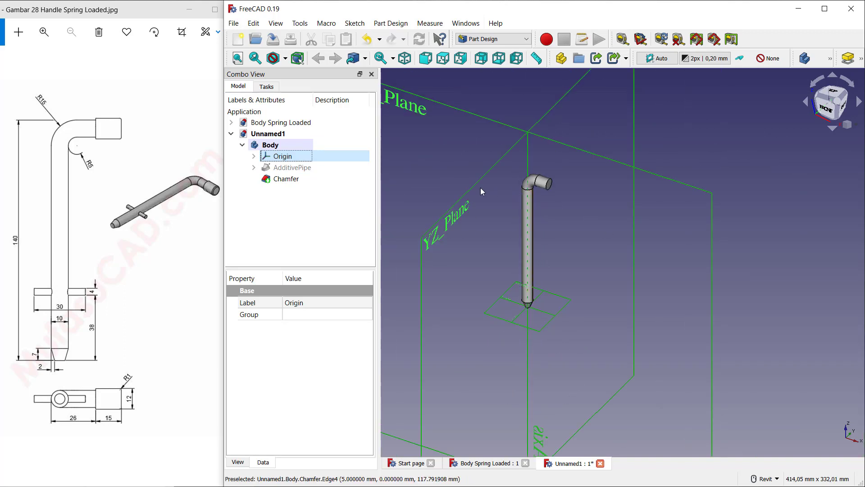
# Create a datum plane in the body, attached to the YZ plane and offset 15 mm in the z-direction.
pyautogui.click(270, 145)
pyautogui.click(270, 86)
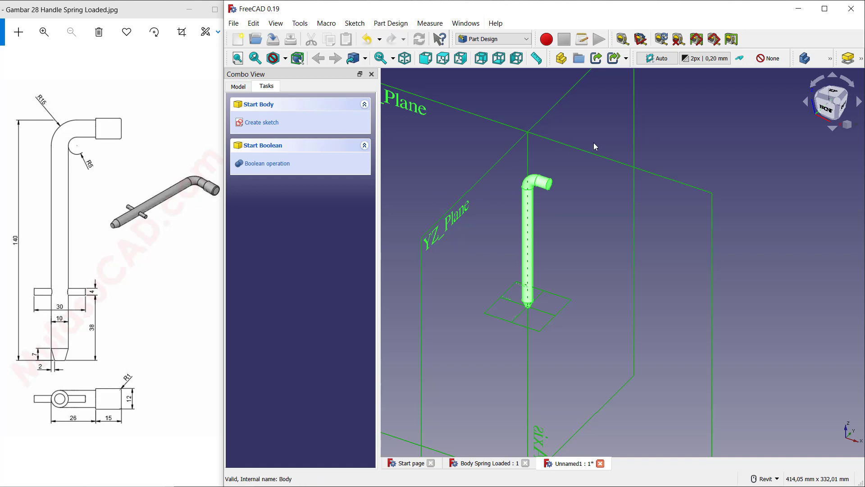
pyautogui.click(830, 59)
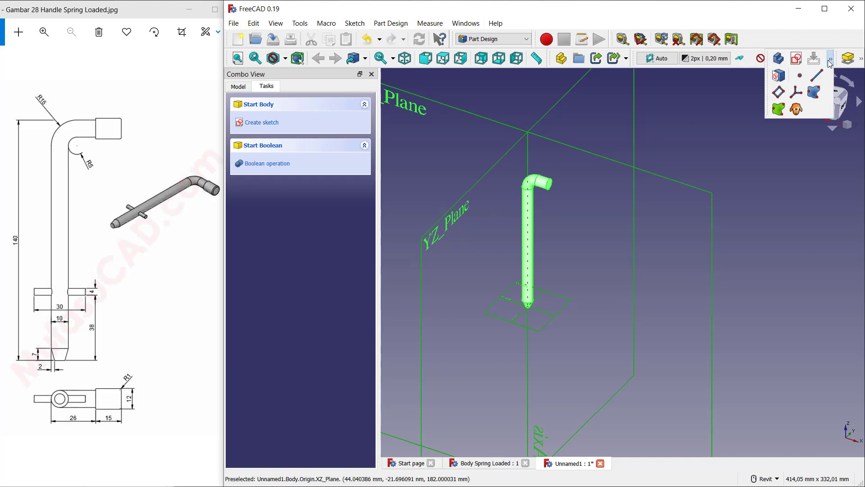
pyautogui.click(780, 92)
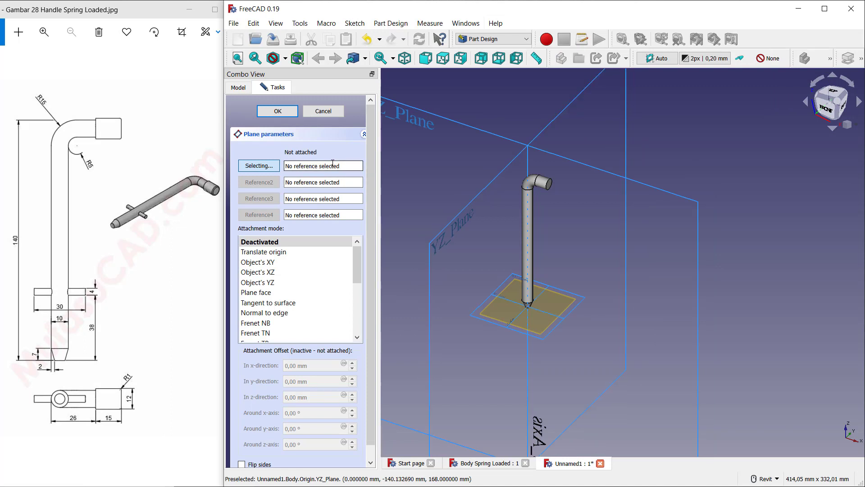
pyautogui.click(456, 221)
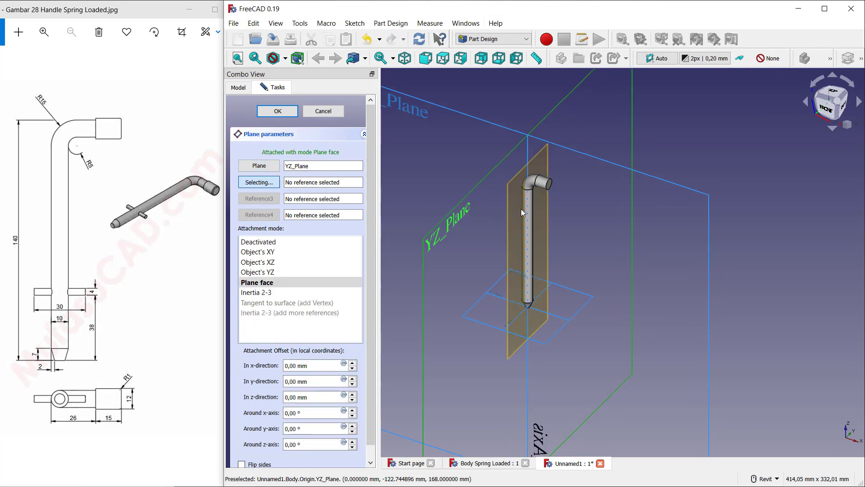
pyautogui.moveTo(595, 216); pyautogui.dragTo(605, 187, button='middle')
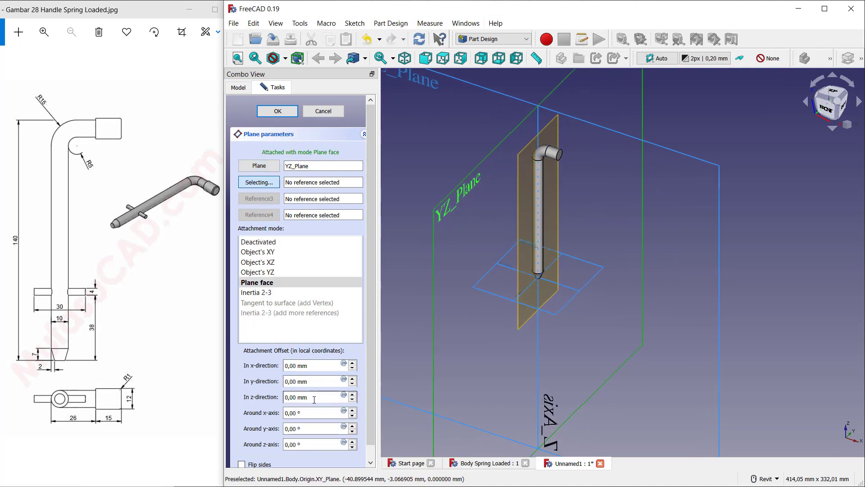
pyautogui.moveTo(314, 399); pyautogui.dragTo(284, 397)
pyautogui.write('15 mm')
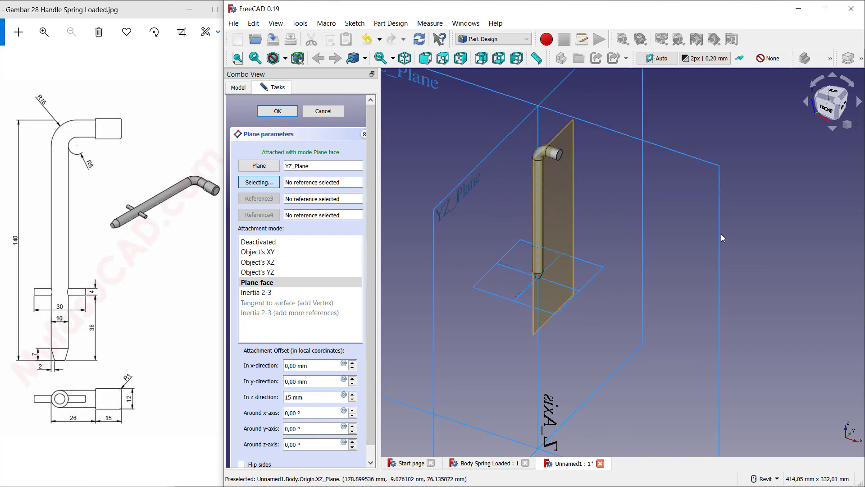
pyautogui.click(276, 112)
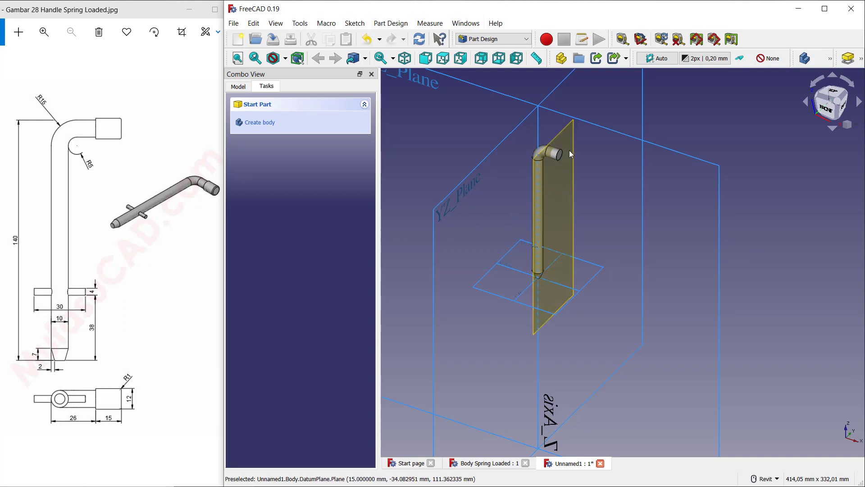
# Start a sketch on the datum plane and draw a circle of about 9.6 mm radius centred on the vertical axis, about 50 mm above the origin.
pyautogui.click(561, 129)
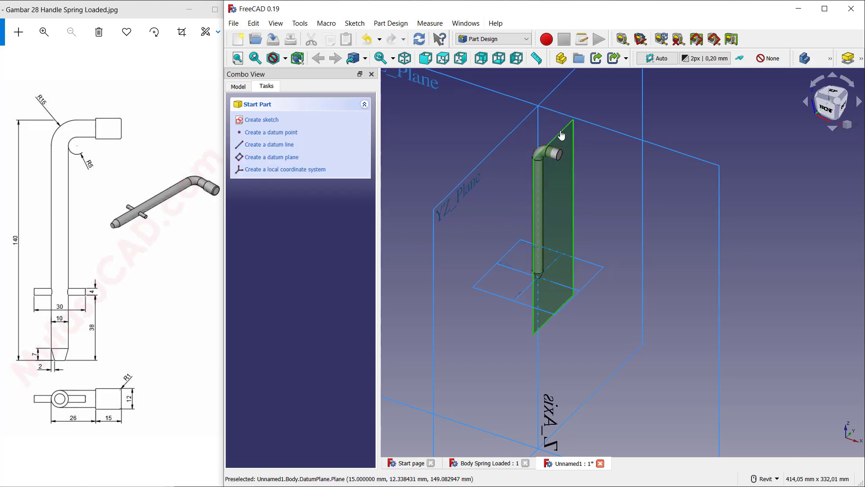
pyautogui.click(247, 121)
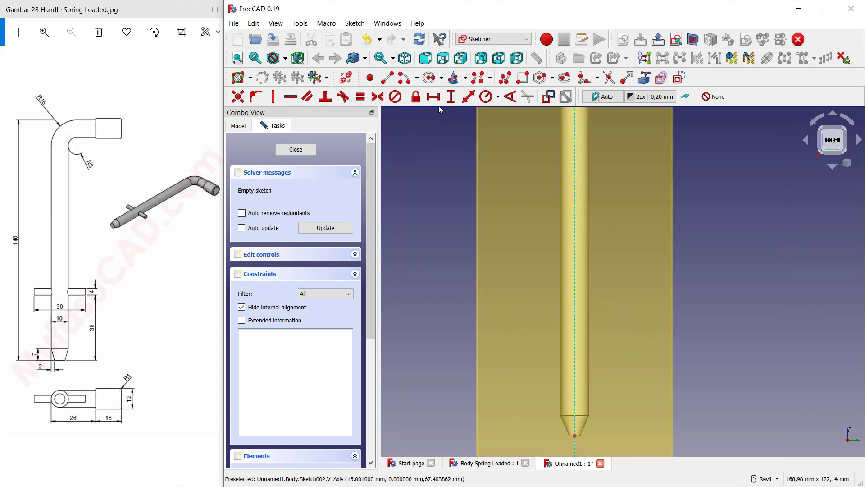
pyautogui.click(429, 77)
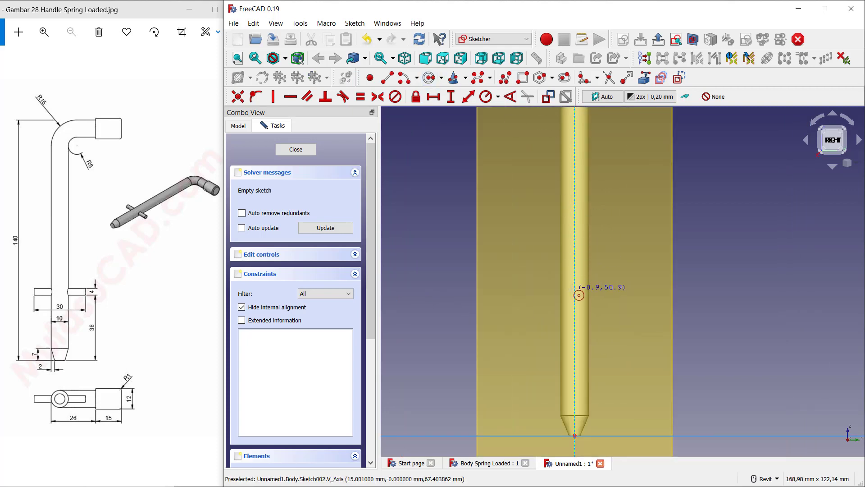
pyautogui.click(575, 290)
pyautogui.click(604, 286)
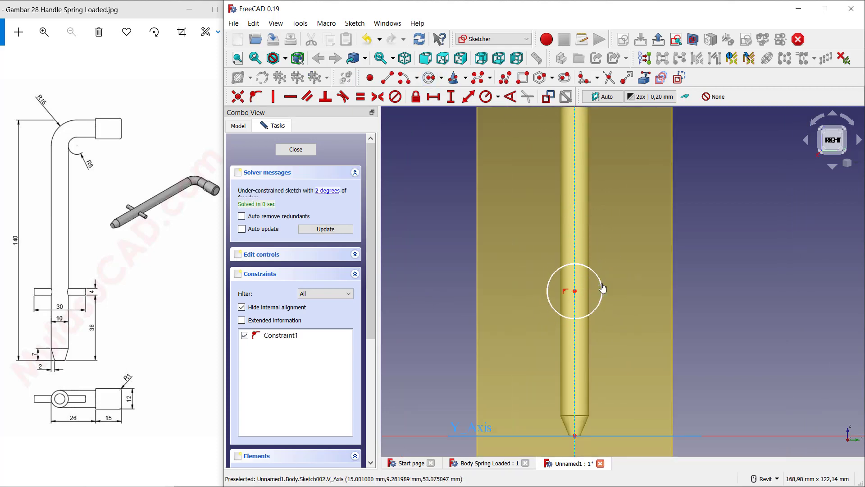
# Constrain the circle's radius to 2 mm.
pyautogui.moveTo(649, 234); pyautogui.dragTo(631, 197, button='middle')
pyautogui.click(486, 97)
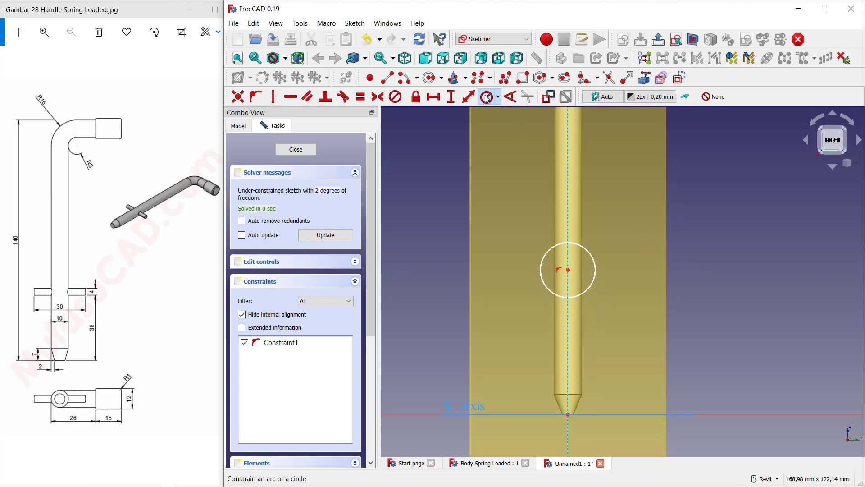
pyautogui.click(585, 248)
pyautogui.write('2')
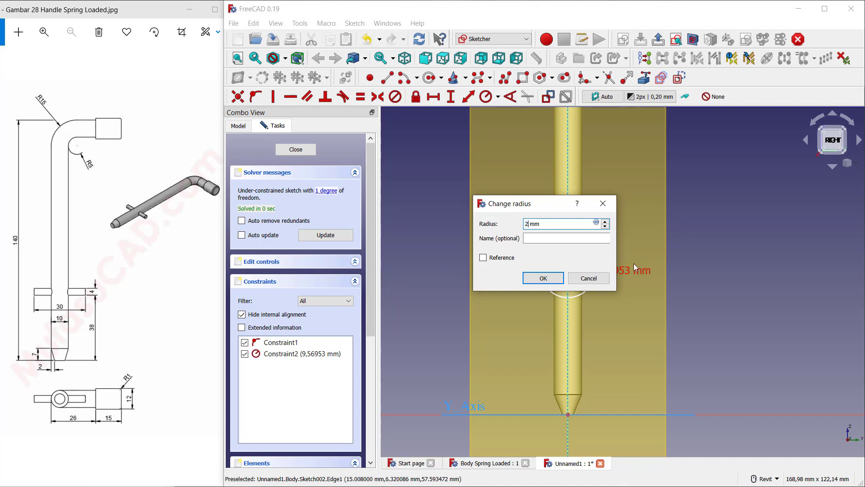
pyautogui.click(544, 278)
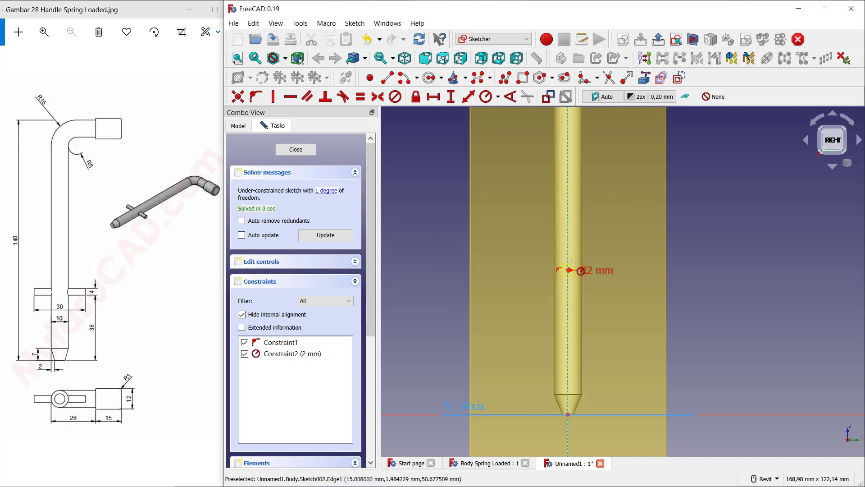
# Constrain the vertical distance from the origin to the circle's centre to 40 mm and close the sketch.
pyautogui.click(451, 97)
pyautogui.scroll(3, 585, 314)
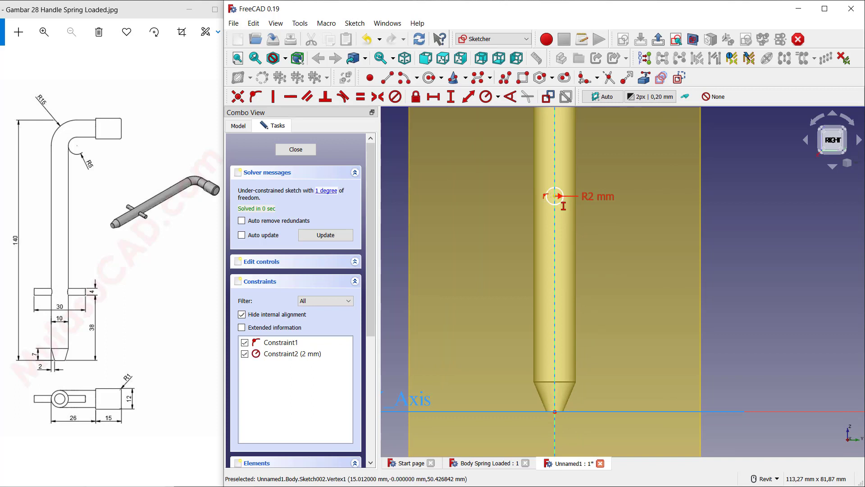
pyautogui.click(555, 197)
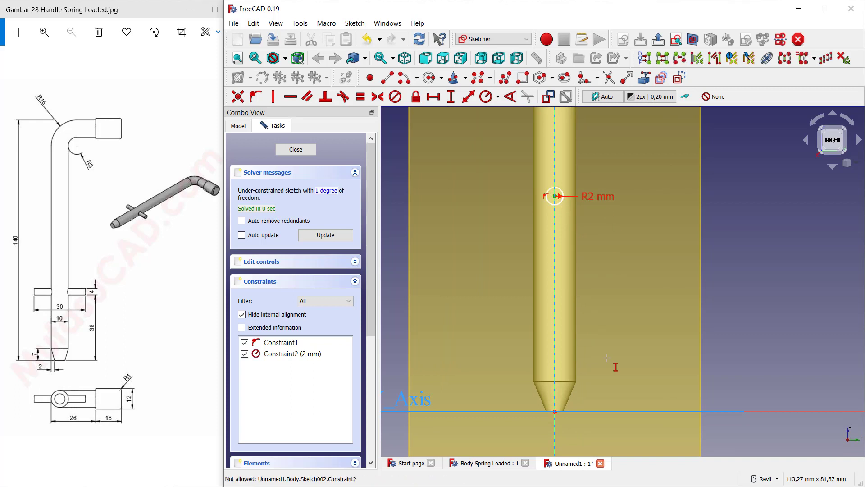
pyautogui.click(557, 414)
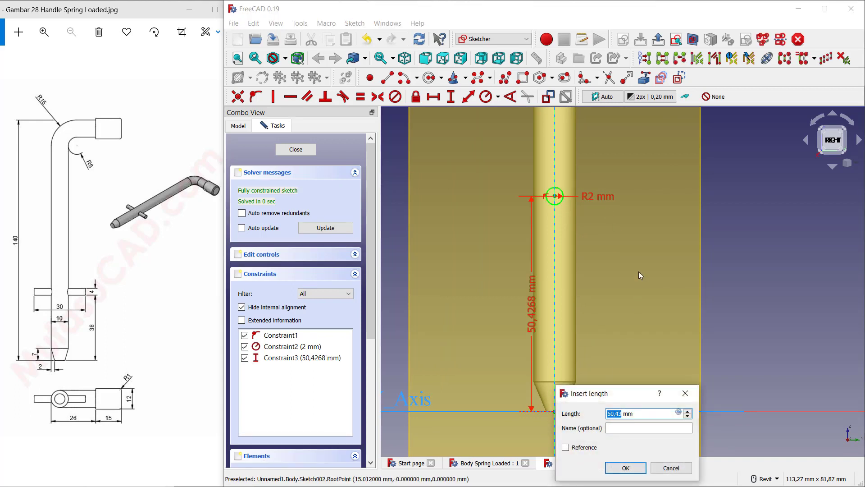
pyautogui.write('40')
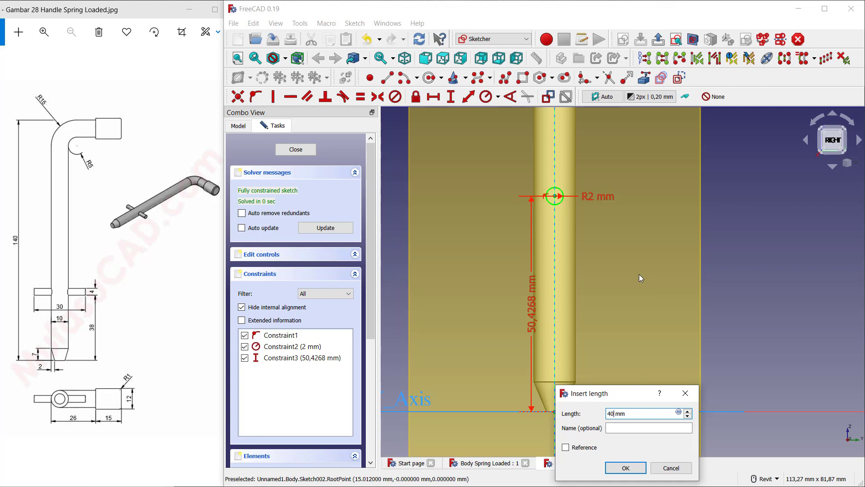
pyautogui.click(626, 468)
pyautogui.click(308, 153)
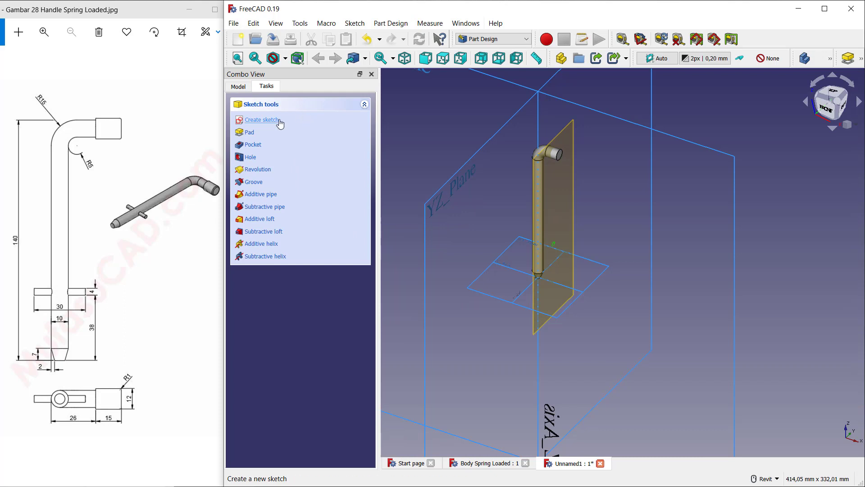
# Pad the cross-pin circle 30 mm in the reversed direction through the rod.
pyautogui.click(249, 132)
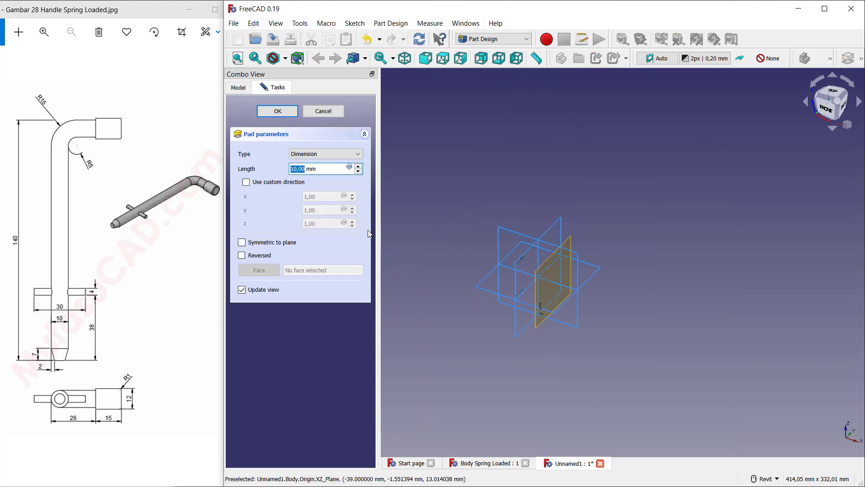
pyautogui.click(242, 255)
pyautogui.moveTo(318, 168); pyautogui.dragTo(276, 168)
pyautogui.write('30')
pyautogui.scroll(5, 441, 167)
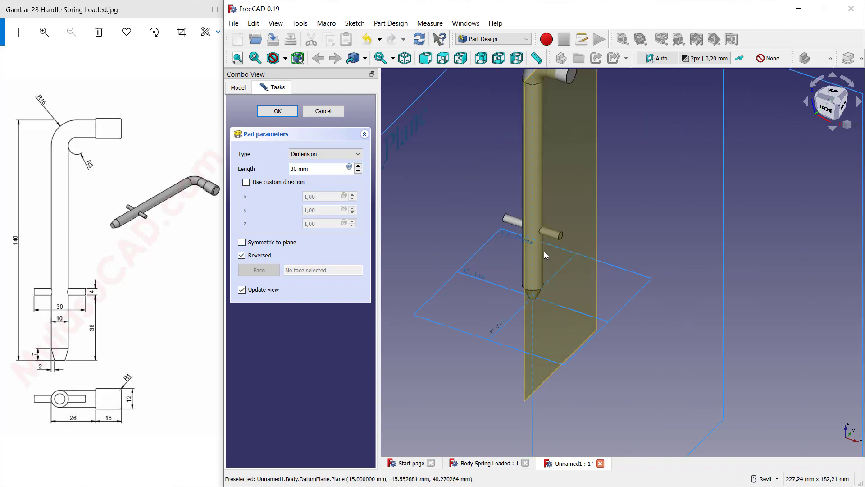
pyautogui.click(278, 111)
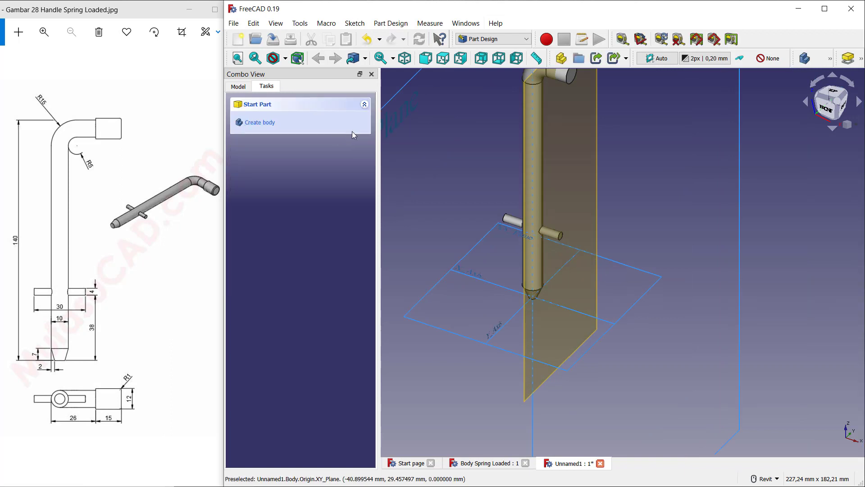
# Hide the body's origin and the datum plane.
pyautogui.click(240, 87)
pyautogui.click(292, 160)
pyautogui.press('space')
pyautogui.click(293, 191)
pyautogui.press('space')
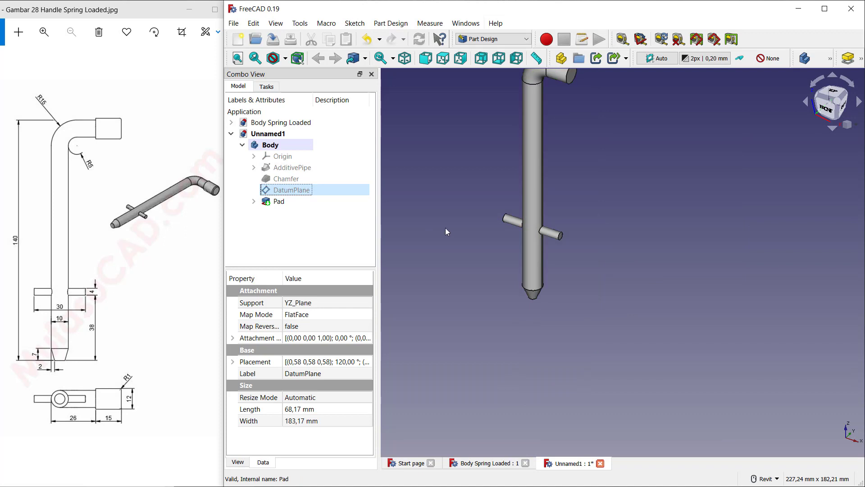
# Start a sketch on the flat end face of the bent rod and reference its circular edge as external geometry.
pyautogui.scroll(-3, 446, 228)
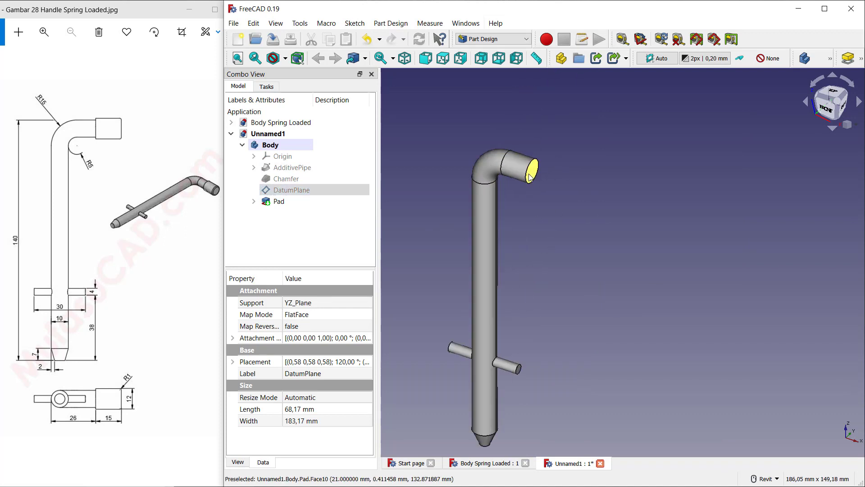
pyautogui.click(531, 171)
pyautogui.scroll(2, 554, 161)
pyautogui.scroll(2, 555, 161)
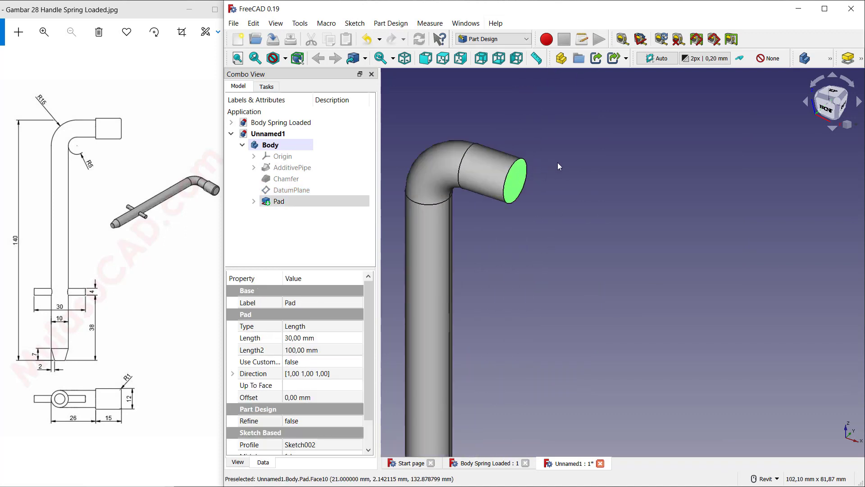
pyautogui.click(267, 87)
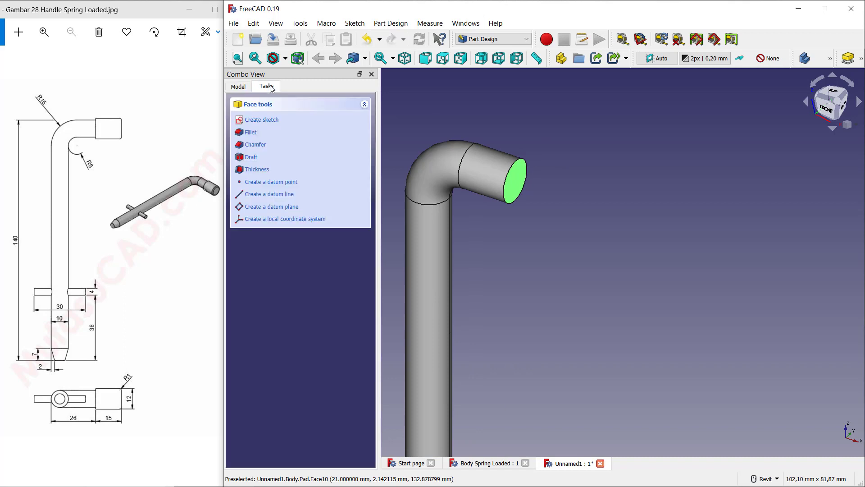
pyautogui.click(280, 124)
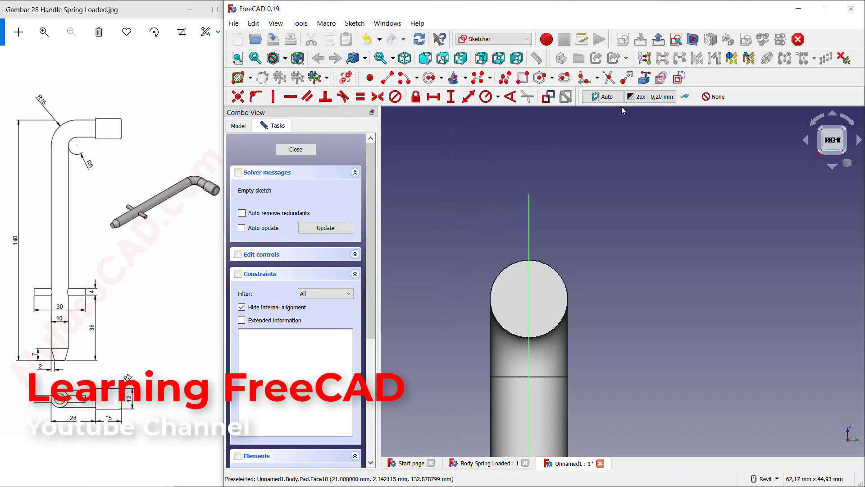
pyautogui.click(644, 80)
pyautogui.click(556, 271)
# Draw a circle concentric with the rod's end face, constrain its radius to 6 mm and close the sketch.
pyautogui.scroll(3, 581, 234)
pyautogui.click(430, 78)
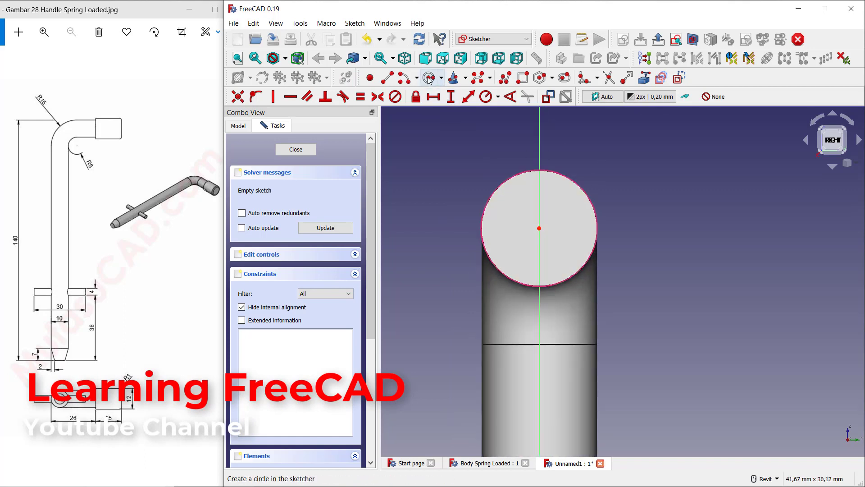
pyautogui.click(539, 228)
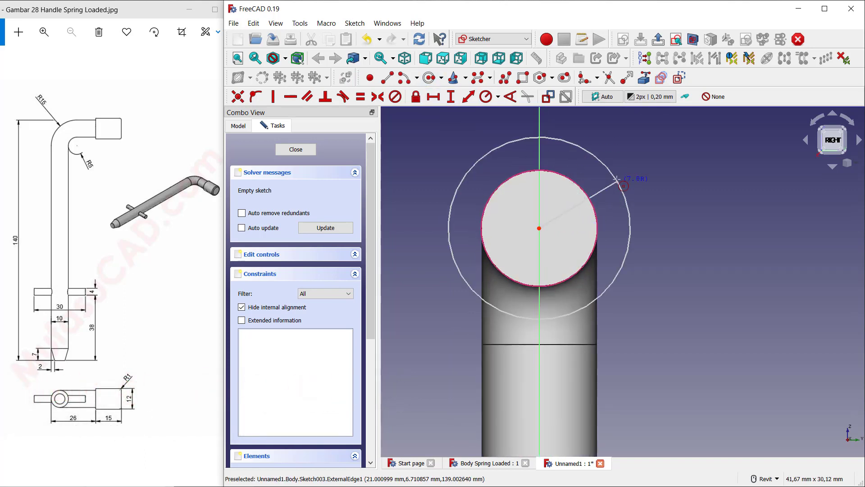
pyautogui.click(610, 184)
pyautogui.click(487, 97)
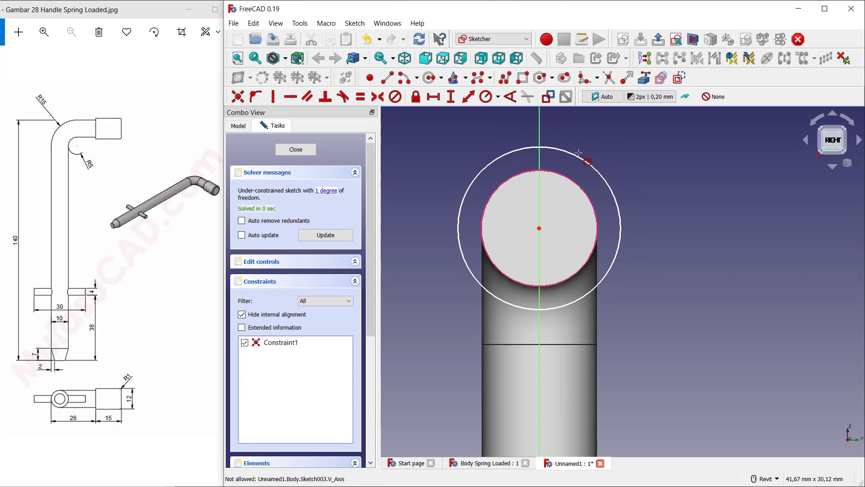
pyautogui.click(579, 159)
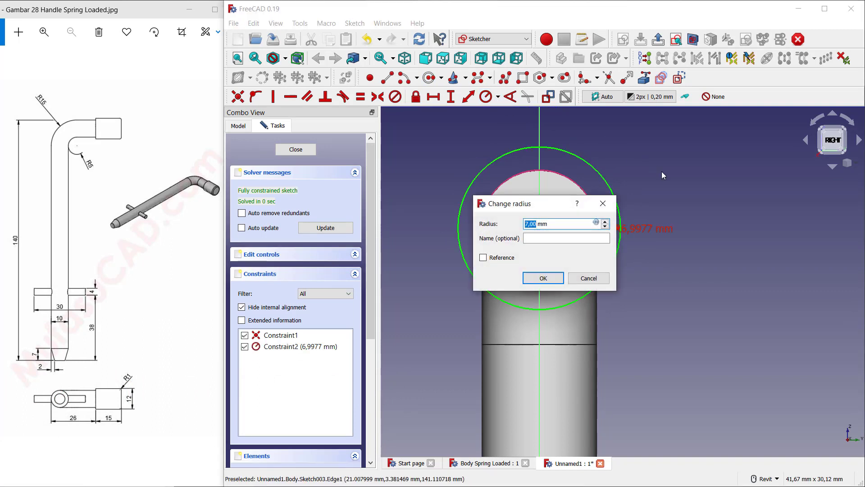
pyautogui.write('6')
pyautogui.press('Return')
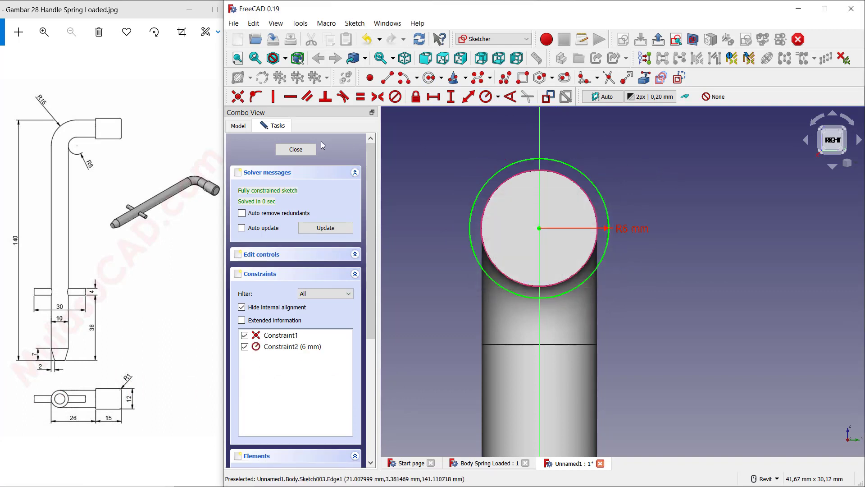
pyautogui.click(296, 150)
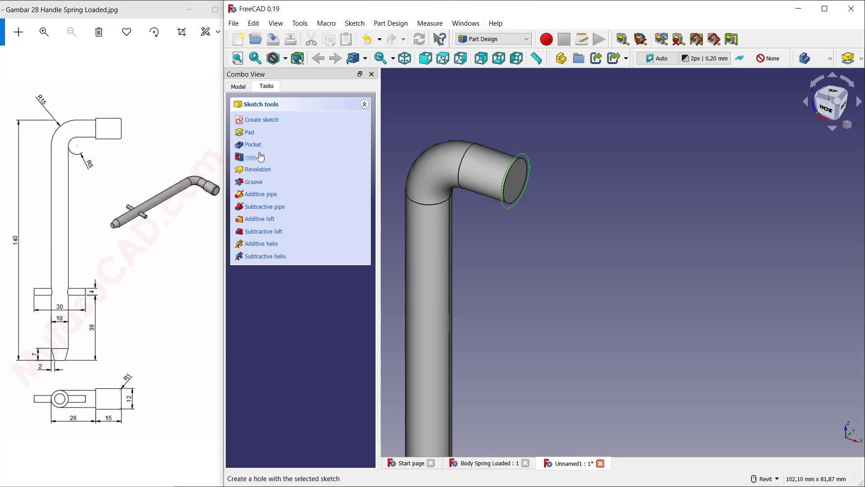
# Pad the end-face circle 15 mm outward as a grip and fillet its outer edge with a 1 mm radius.
pyautogui.click(253, 131)
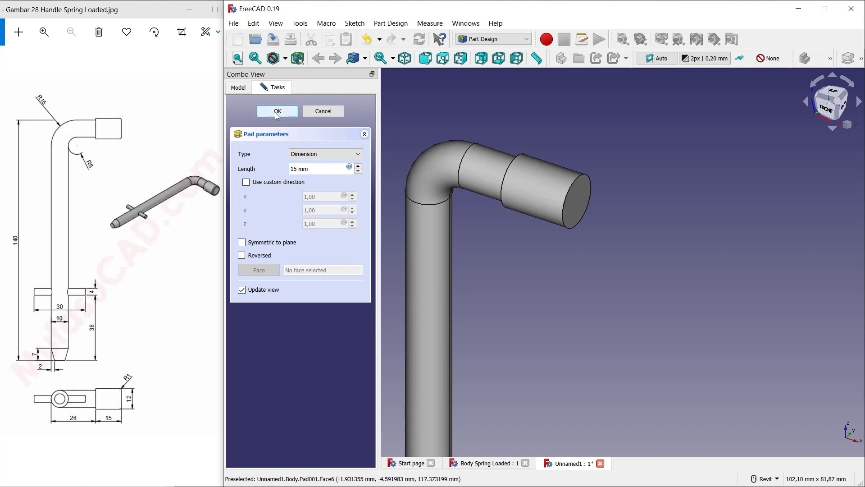
pyautogui.click(277, 113)
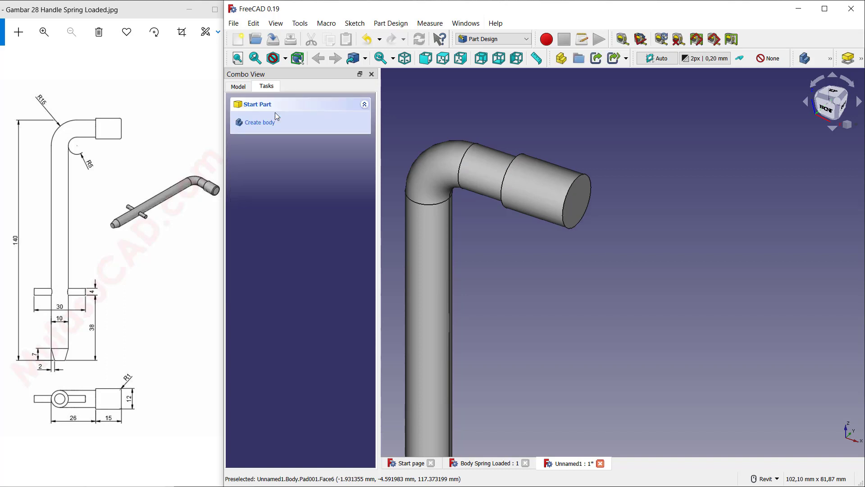
pyautogui.click(590, 176)
pyautogui.click(861, 59)
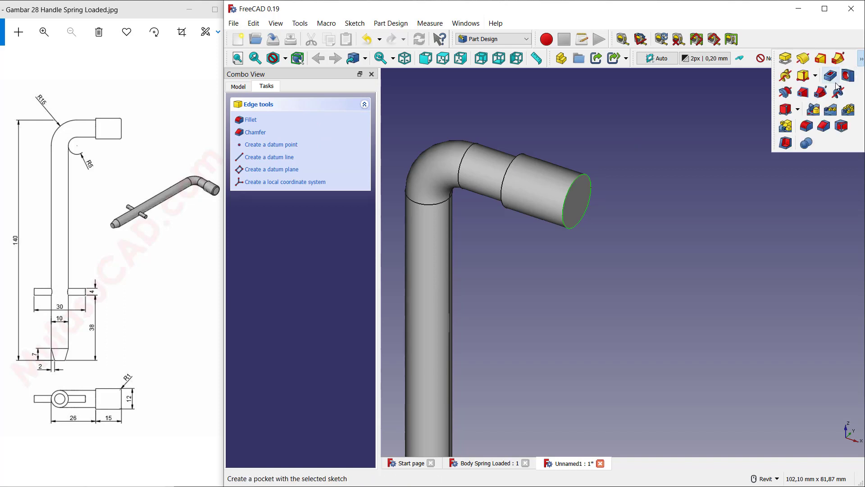
pyautogui.click(807, 128)
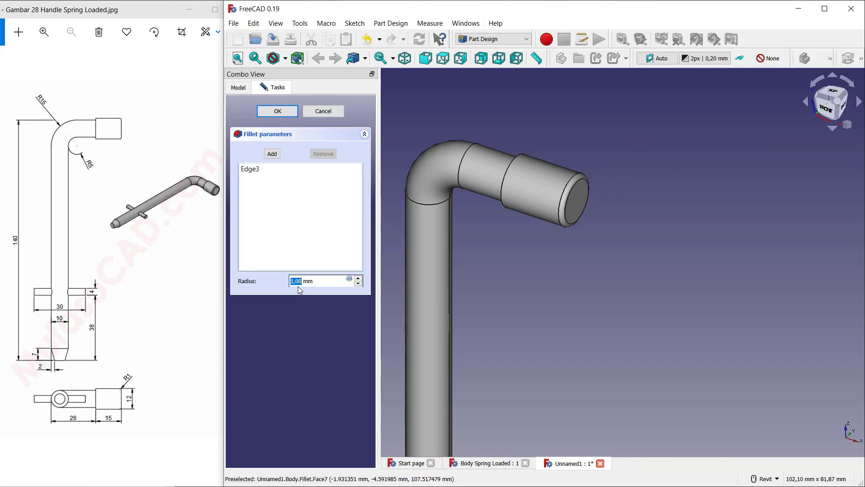
pyautogui.click(277, 111)
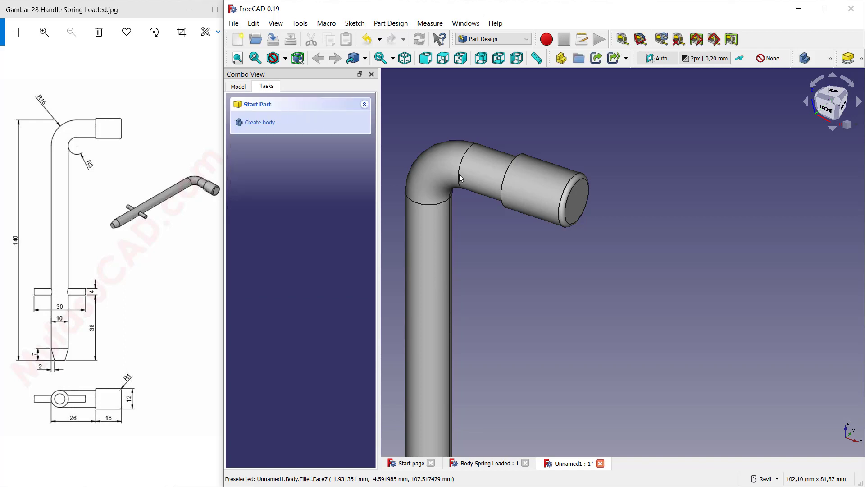
# Save the finished handle document under the name Handle Spring Loaded.
pyautogui.scroll(-5, 615, 328)
pyautogui.moveTo(615, 328); pyautogui.dragTo(627, 263, button='middle')
pyautogui.moveTo(577, 280)
pyautogui.keyDown('shift'); pyautogui.mouseDown(button='middle')
pyautogui.moveTo(601, 261)
pyautogui.moveTo(576, 257)
pyautogui.moveTo(578, 270)
pyautogui.mouseUp(button='middle'); pyautogui.keyUp('shift')
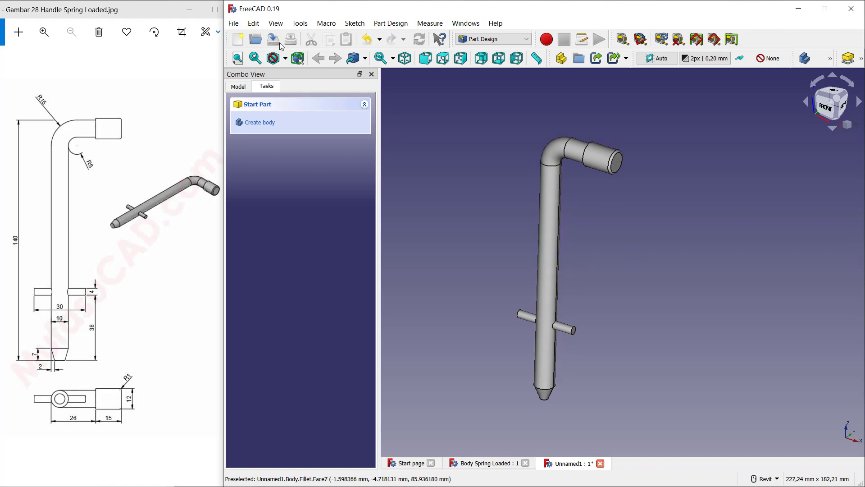
pyautogui.click(233, 23)
pyautogui.click(253, 94)
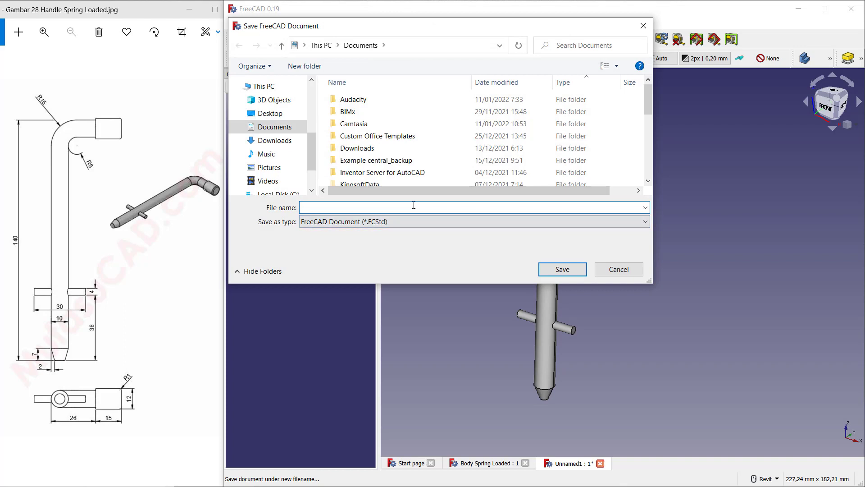
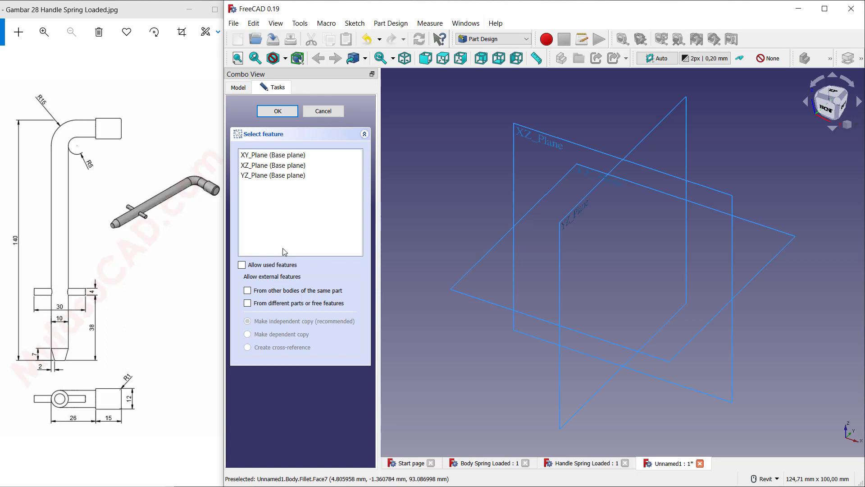
# Start a sketch on the XZ plane and draw a circle of about 1.7 mm radius on the horizontal axis, about 17 mm from the origin.
pyautogui.click(291, 168)
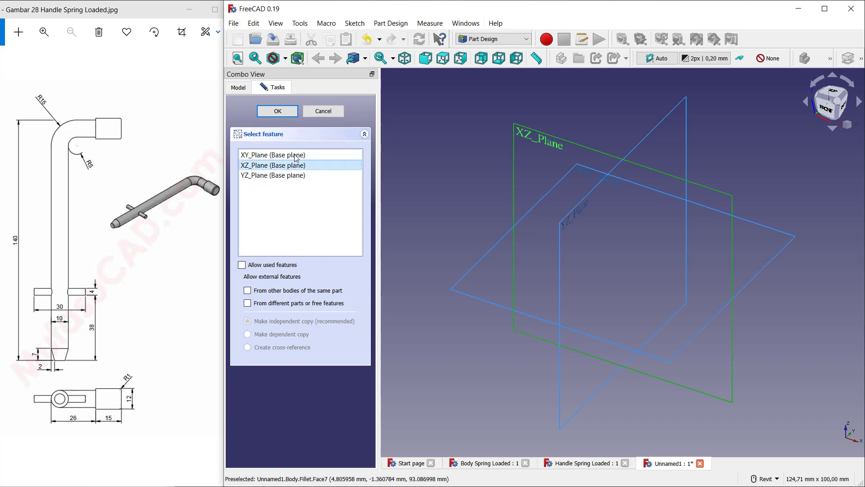
pyautogui.click(279, 111)
pyautogui.moveTo(673, 218); pyautogui.dragTo(622, 224, button='middle')
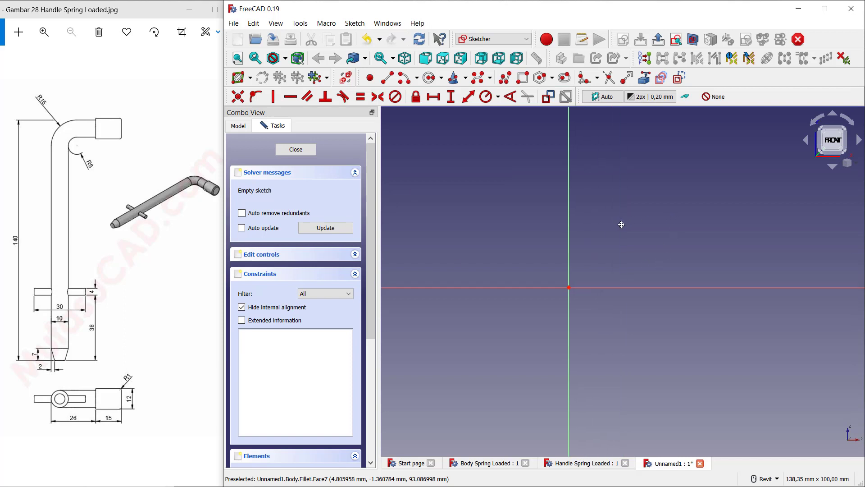
pyautogui.click(429, 78)
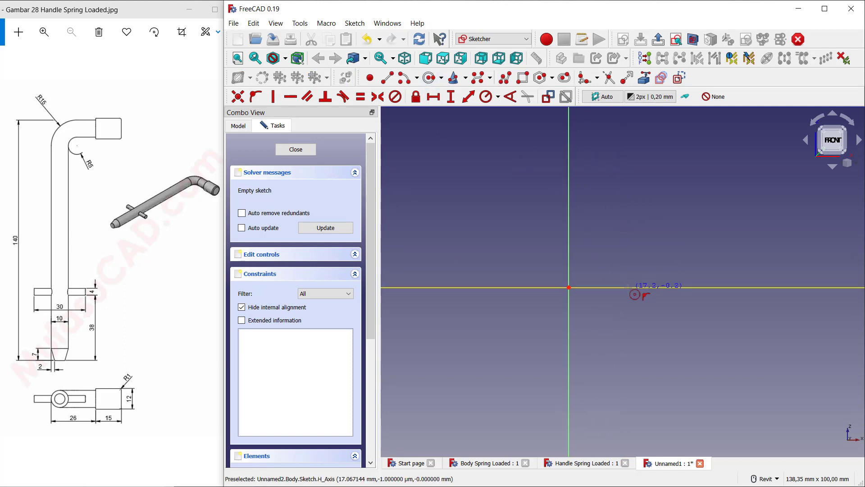
pyautogui.click(628, 288)
pyautogui.click(632, 293)
pyautogui.scroll(3, 647, 263)
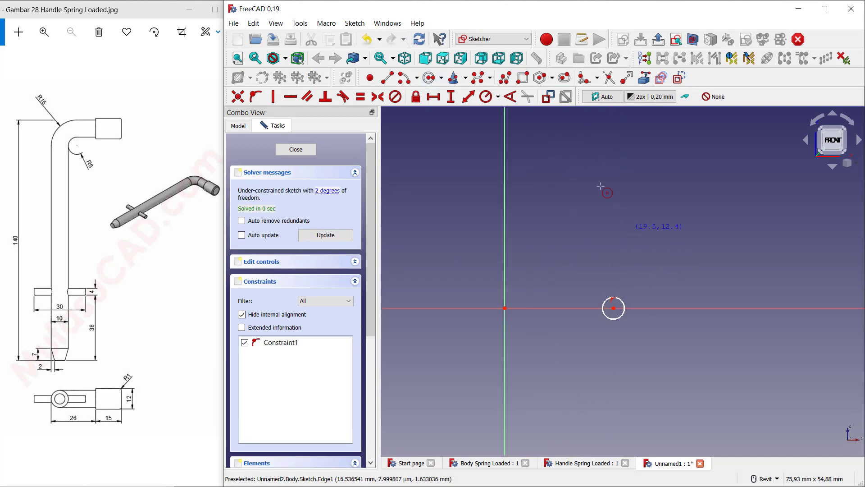
# Constrain the small circle's radius to 1 mm.
pyautogui.click(494, 102)
pyautogui.click(621, 296)
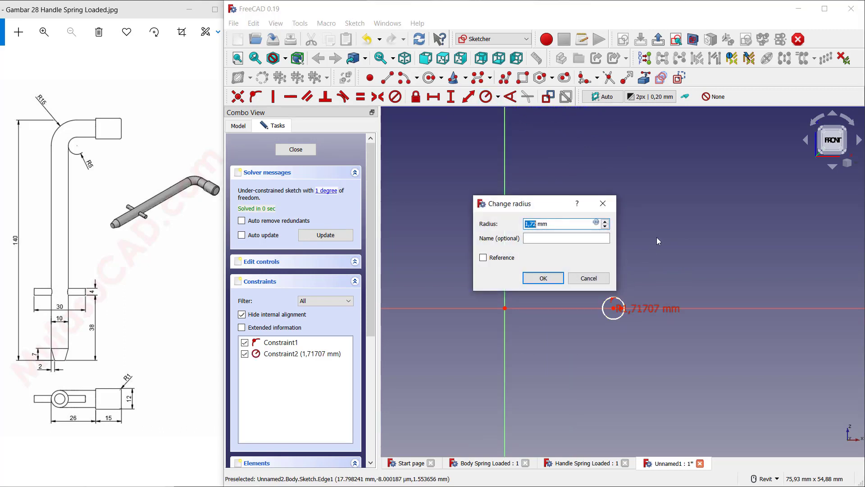
pyautogui.write('1')
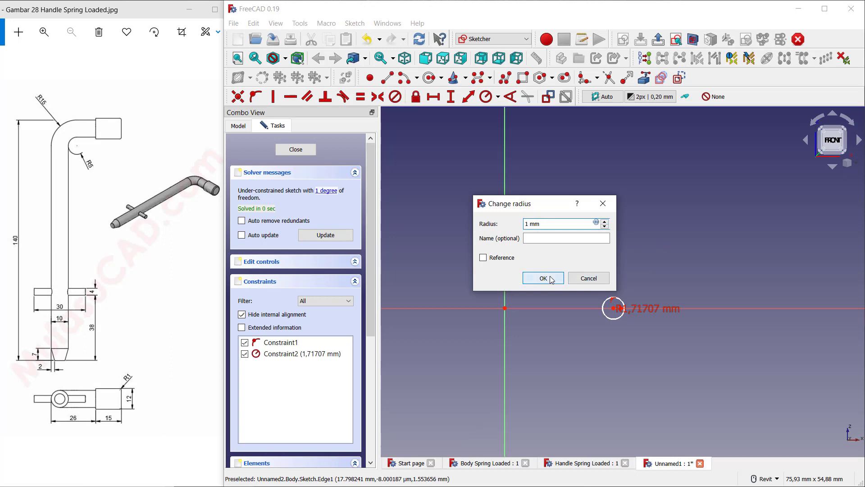
pyautogui.click(545, 278)
# Constrain the horizontal distance from the origin to the circle's centre to 6 mm and close the sketch.
pyautogui.scroll(2, 589, 279)
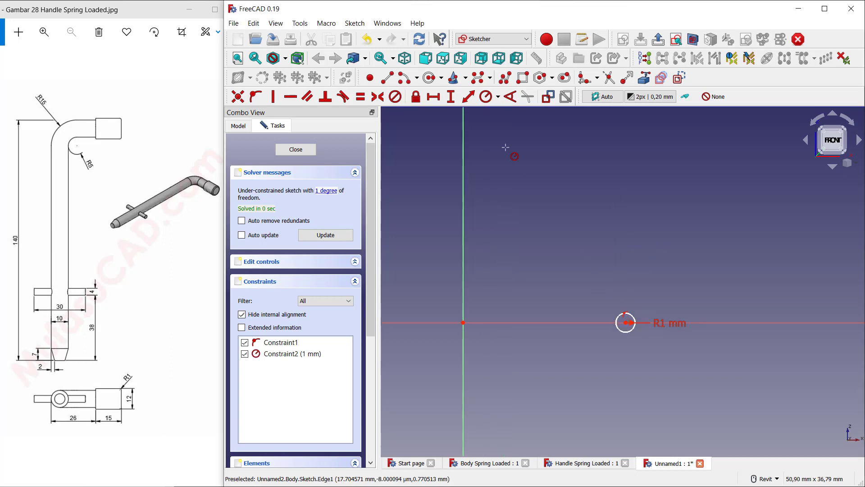
pyautogui.click(433, 97)
pyautogui.click(463, 323)
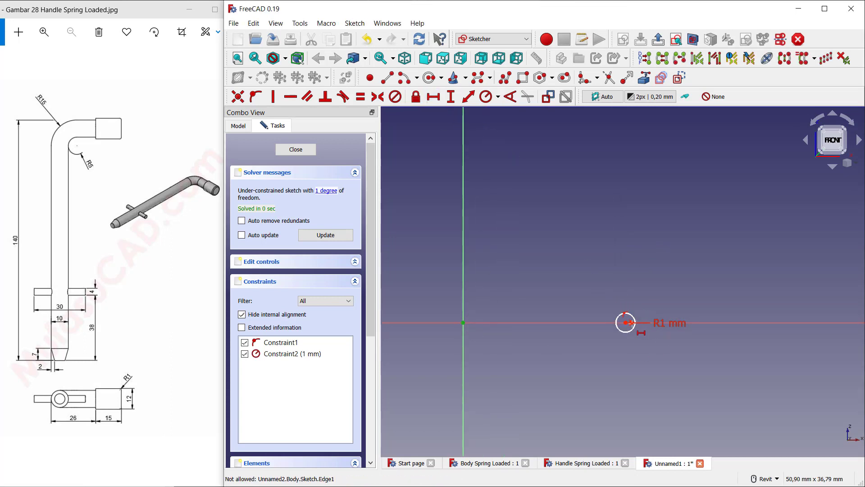
pyautogui.click(625, 323)
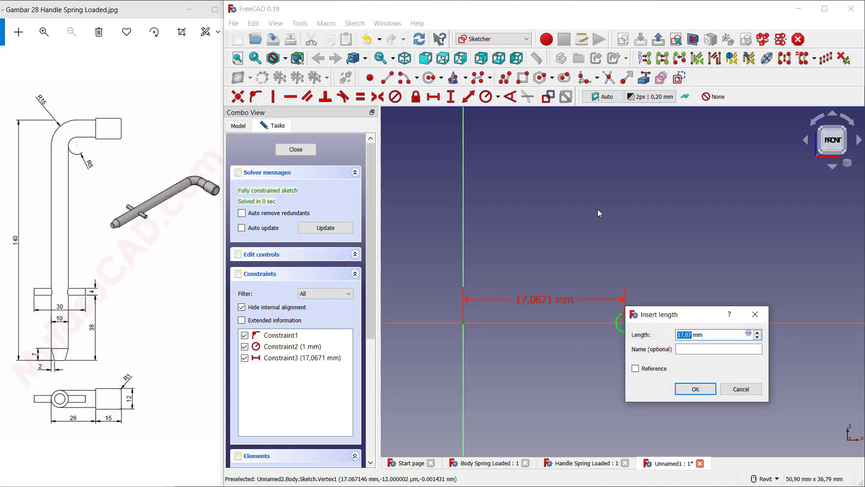
pyautogui.write('6')
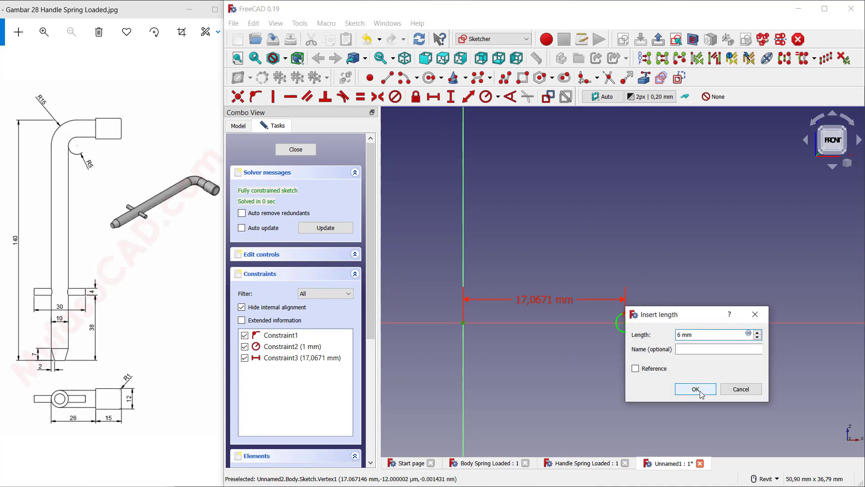
pyautogui.click(695, 389)
pyautogui.moveTo(531, 269); pyautogui.dragTo(599, 237, button='middle')
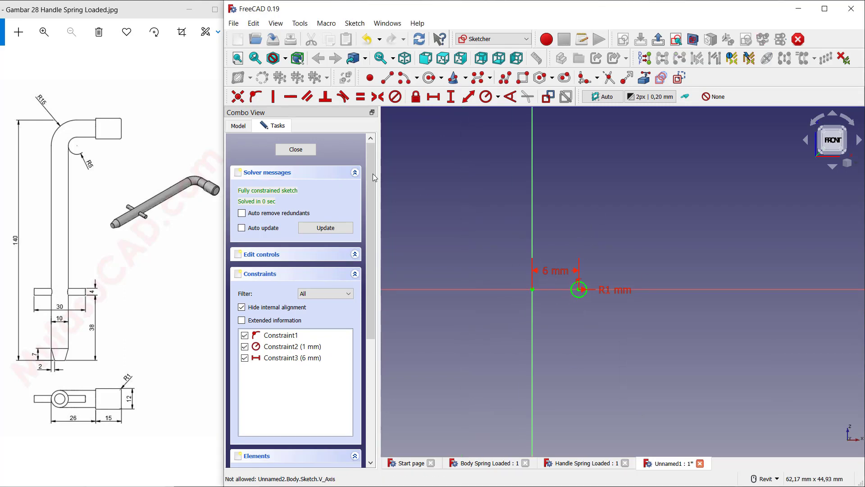
pyautogui.click(297, 151)
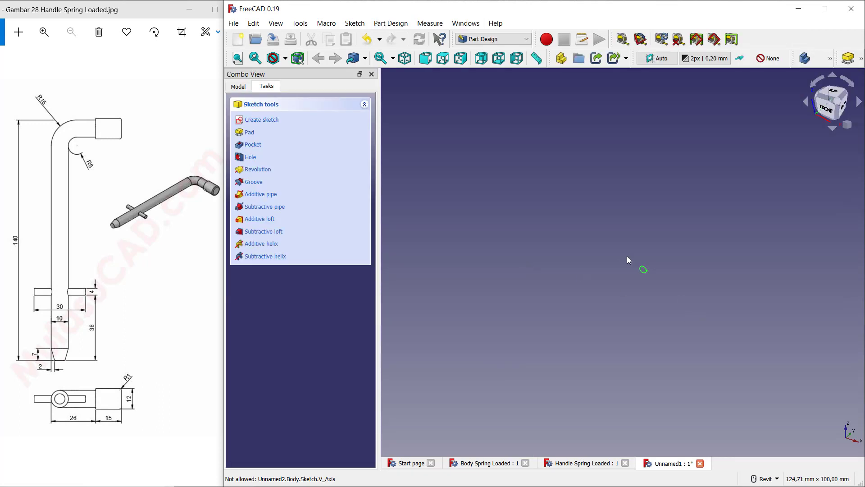
pyautogui.scroll(4, 654, 270)
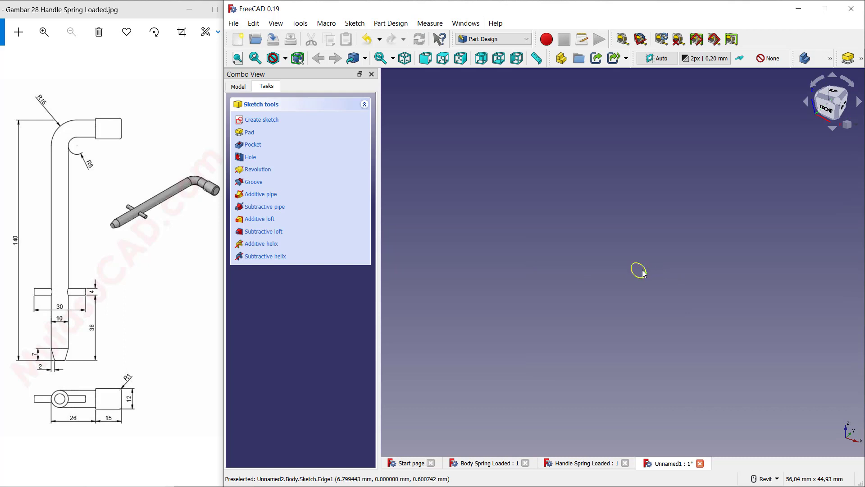
# Create an additive helix from the circle sketch around the vertical sketch axis, with 26 mm height and 4 mm pitch.
pyautogui.scroll(3, 648, 270)
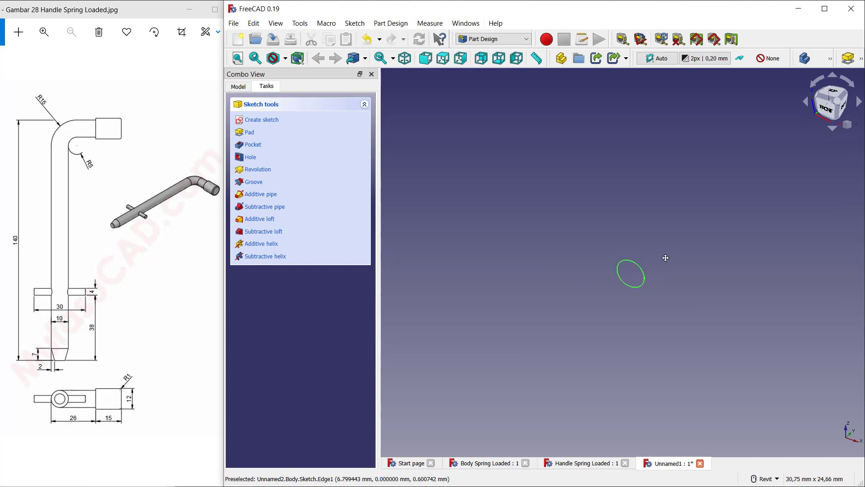
pyautogui.moveTo(666, 257); pyautogui.dragTo(641, 271, button='middle')
pyautogui.scroll(-1, 599, 257)
pyautogui.click(260, 245)
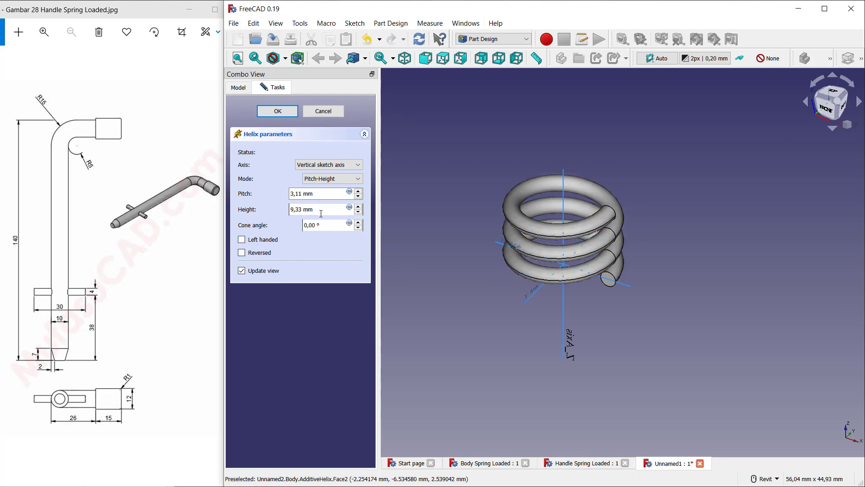
pyautogui.moveTo(324, 209); pyautogui.dragTo(277, 209)
pyautogui.click(322, 194)
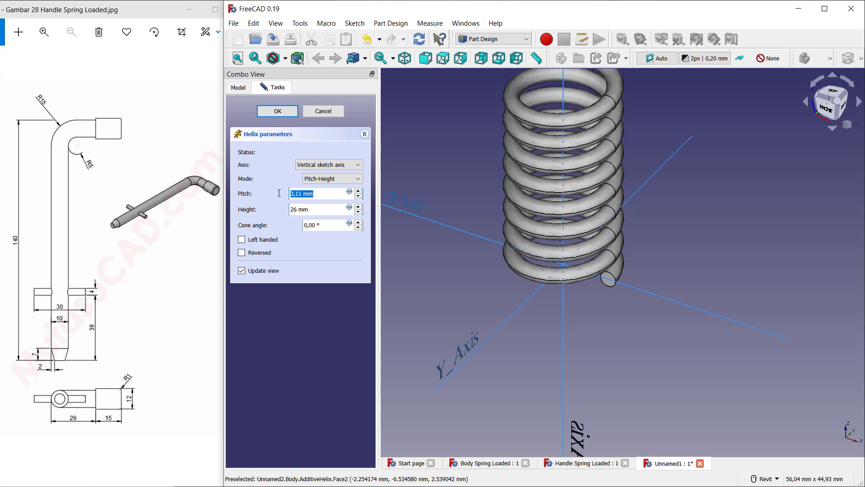
pyautogui.write('4')
pyautogui.scroll(-3, 645, 206)
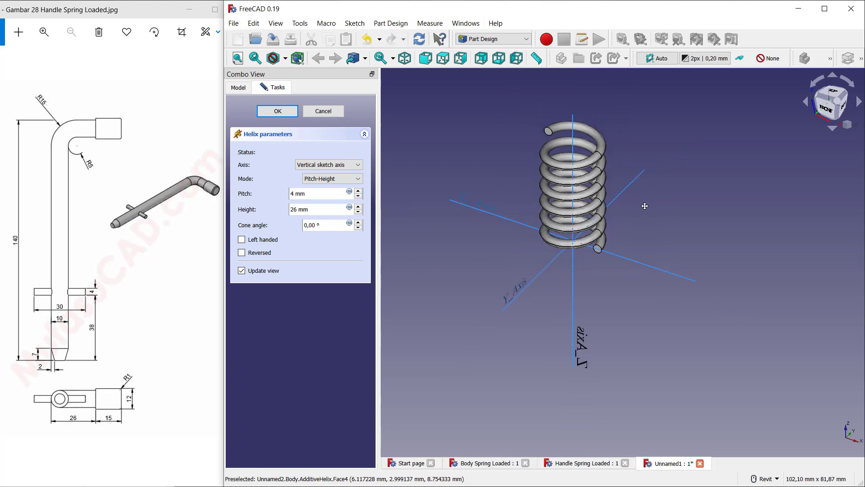
pyautogui.keyDown('shift'); pyautogui.moveTo(645, 206); pyautogui.dragTo(598, 228, button='middle'); pyautogui.keyUp('shift')
pyautogui.click(278, 111)
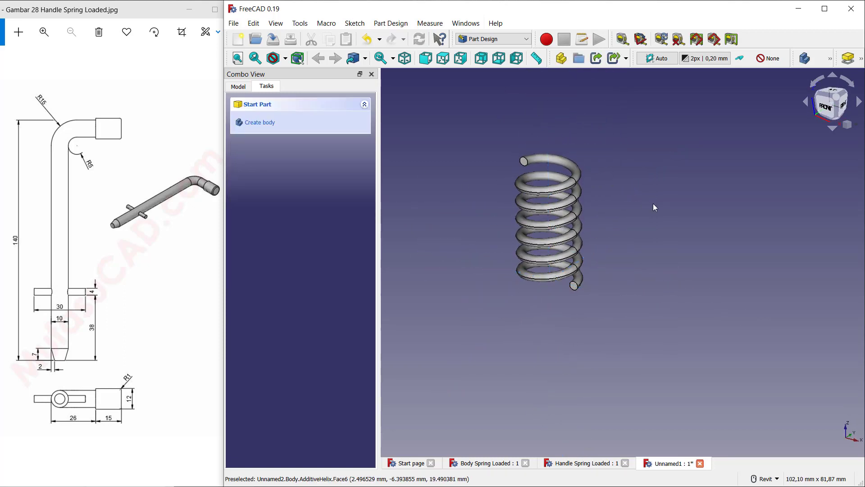
# Save the finished spring document in Documents under the name spring.
pyautogui.moveTo(599, 176); pyautogui.dragTo(610, 190, button='middle')
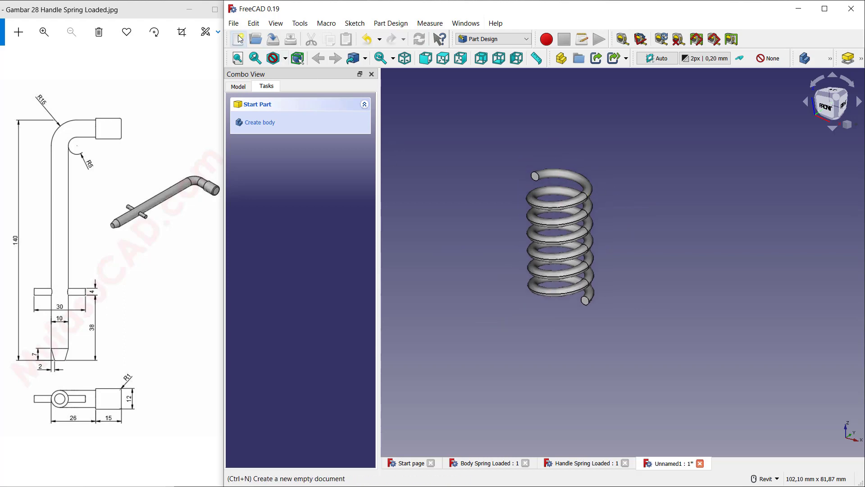
pyautogui.click(234, 23)
pyautogui.click(246, 93)
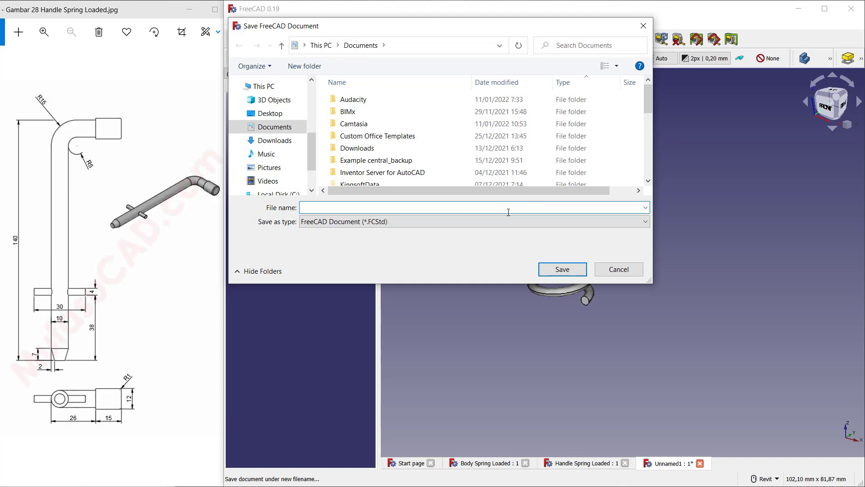
pyautogui.write('spring')
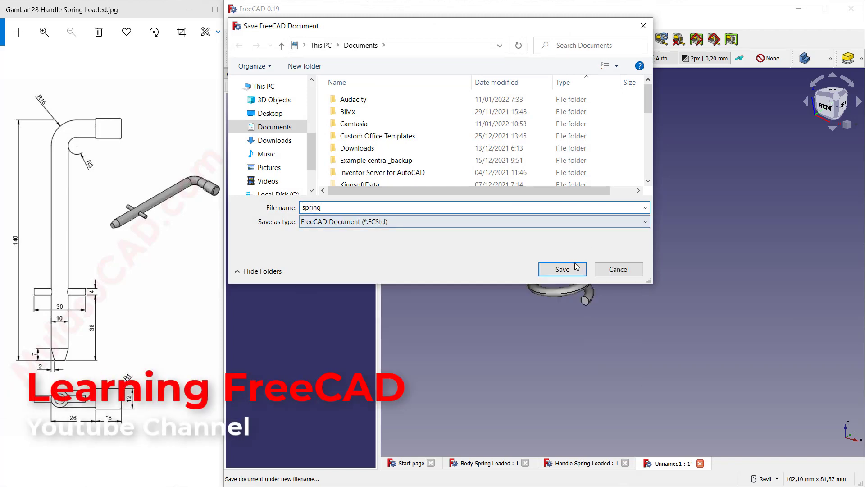
pyautogui.click(563, 269)
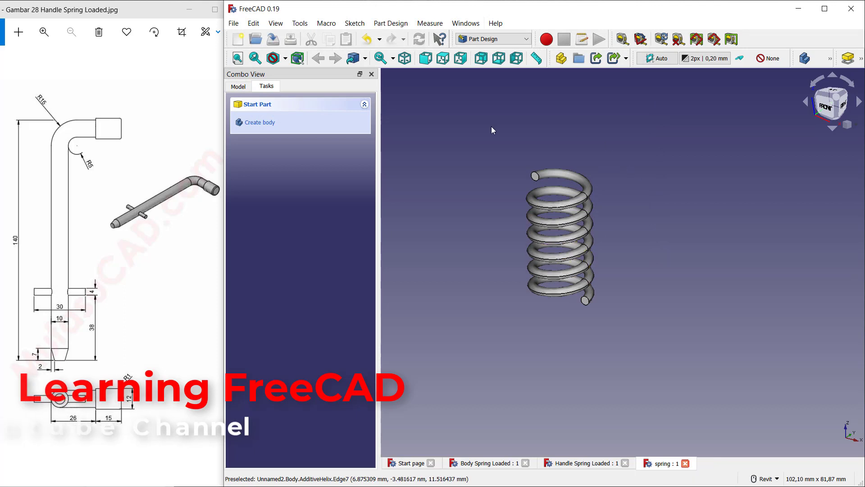
# Create a new empty document and save it in Documents as Assembly spring loaded.
pyautogui.click(239, 41)
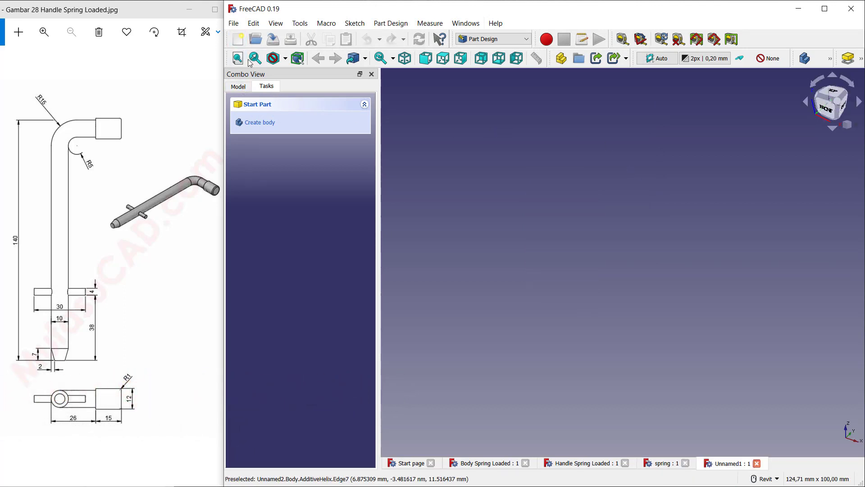
pyautogui.click(238, 86)
pyautogui.click(236, 26)
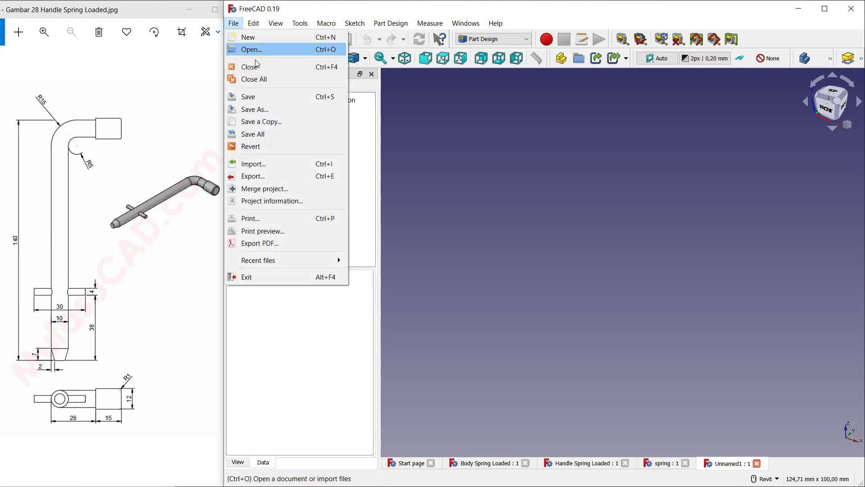
pyautogui.click(248, 93)
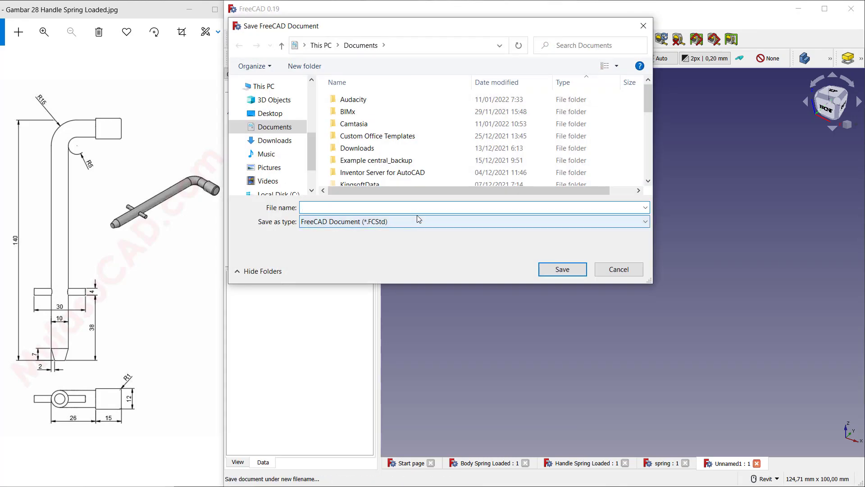
pyautogui.write('As')
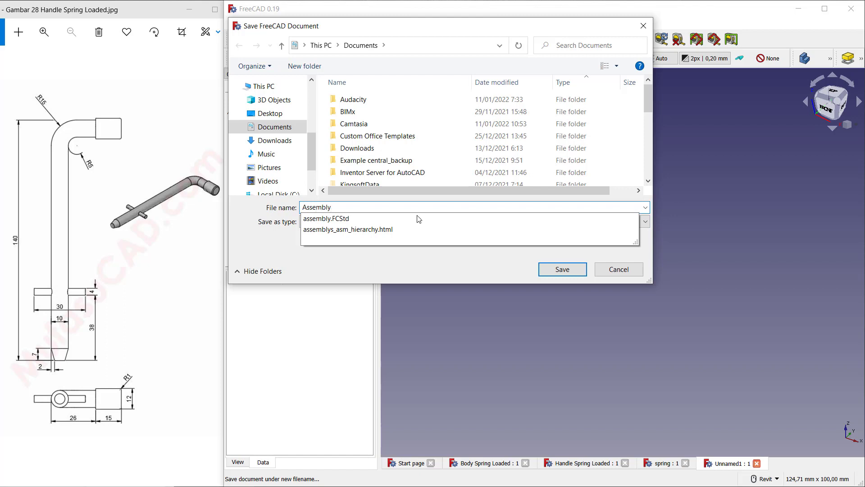
pyautogui.write('sembly')
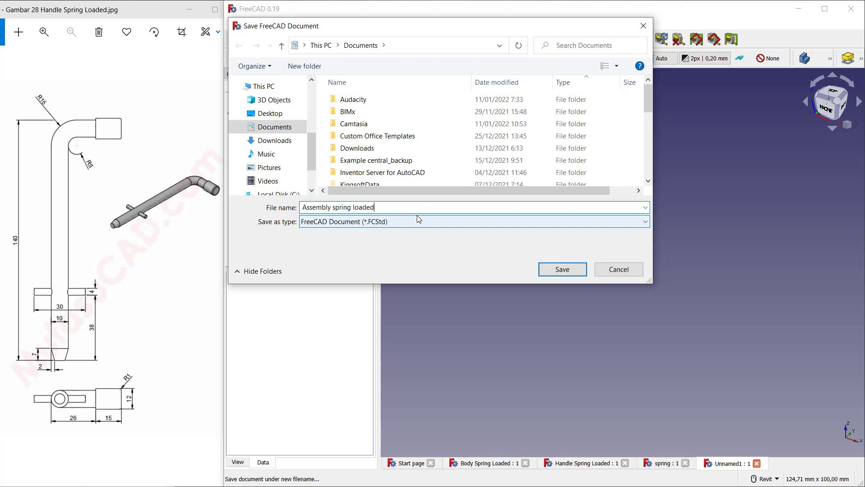
pyautogui.click(580, 272)
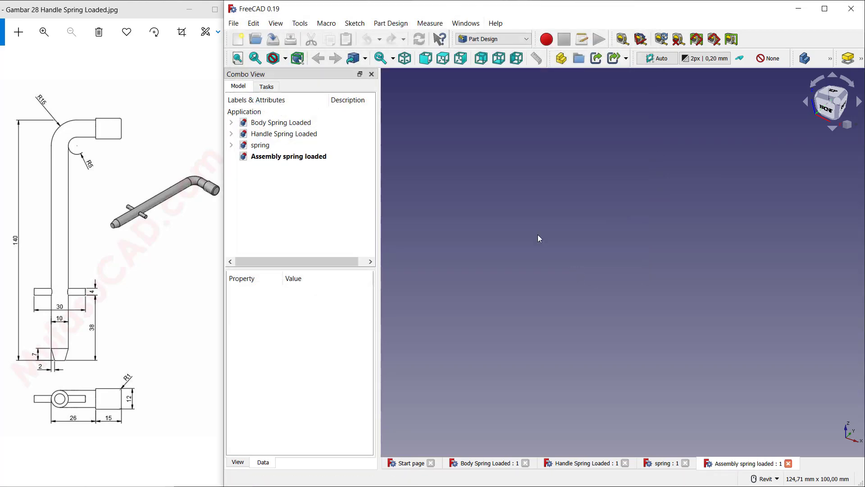
# Switch to the A2plus workbench and import Handle Spring Loaded.FCStd into the assembly.
pyautogui.click(487, 40)
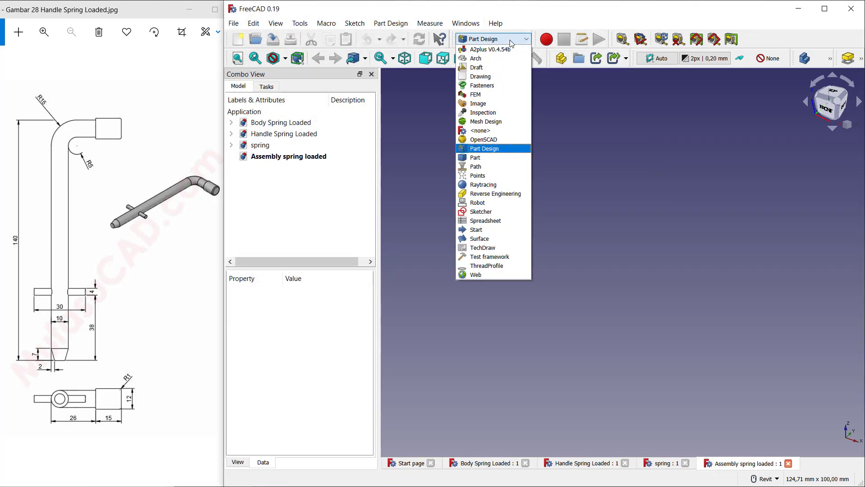
pyautogui.click(483, 49)
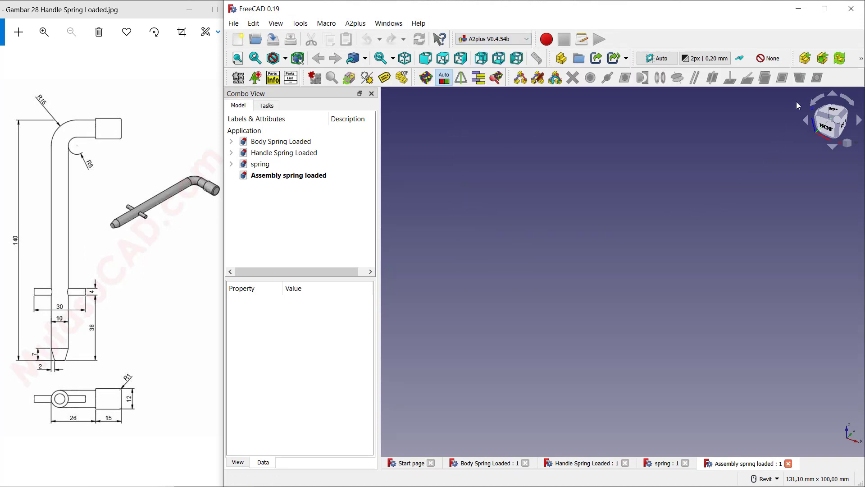
pyautogui.click(806, 58)
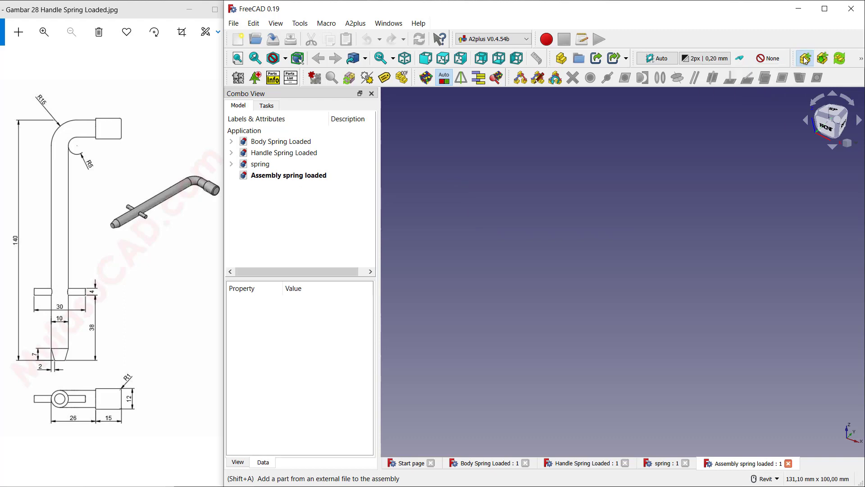
pyautogui.scroll(-3, 588, 257)
pyautogui.scroll(-1, 587, 257)
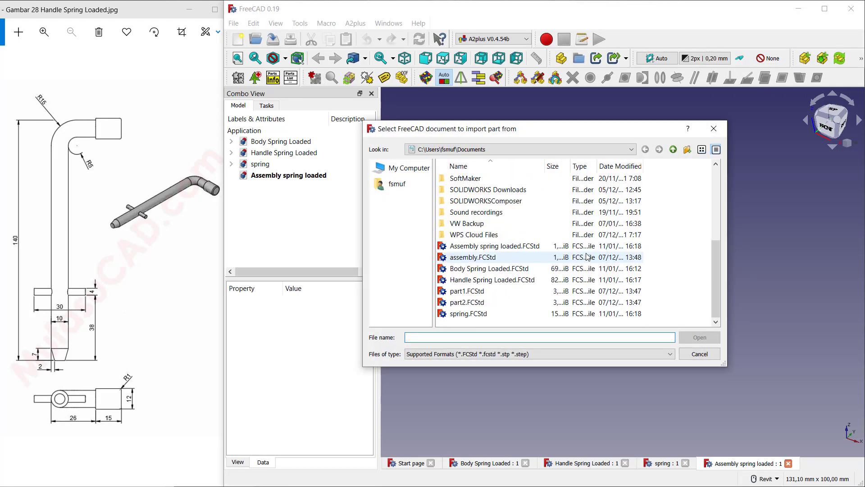
pyautogui.click(506, 281)
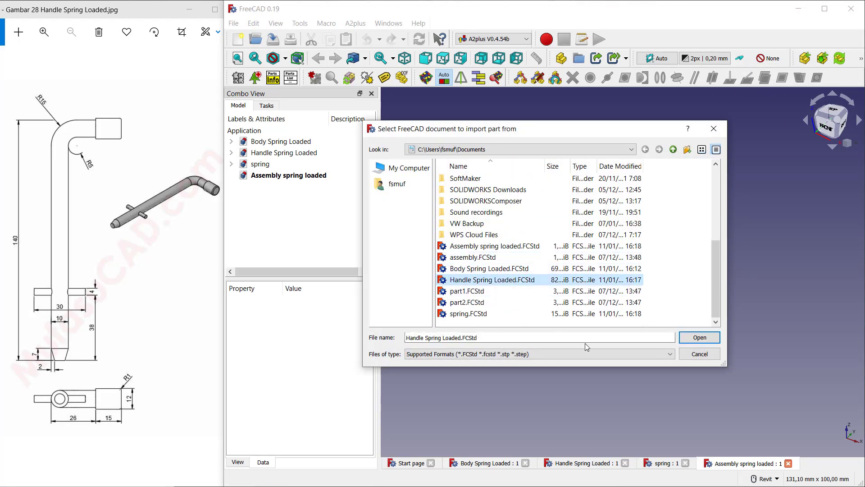
pyautogui.click(700, 338)
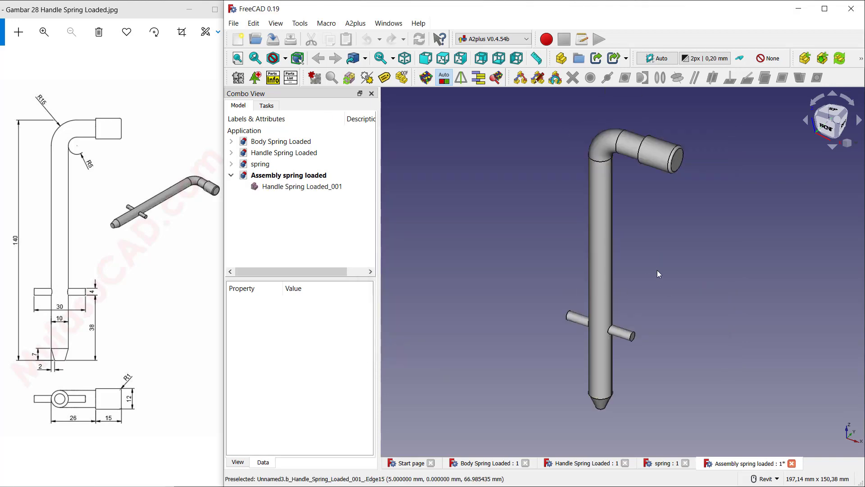
# Import spring.FCStd into the assembly and place it beside the handle's lower end.
pyautogui.click(804, 58)
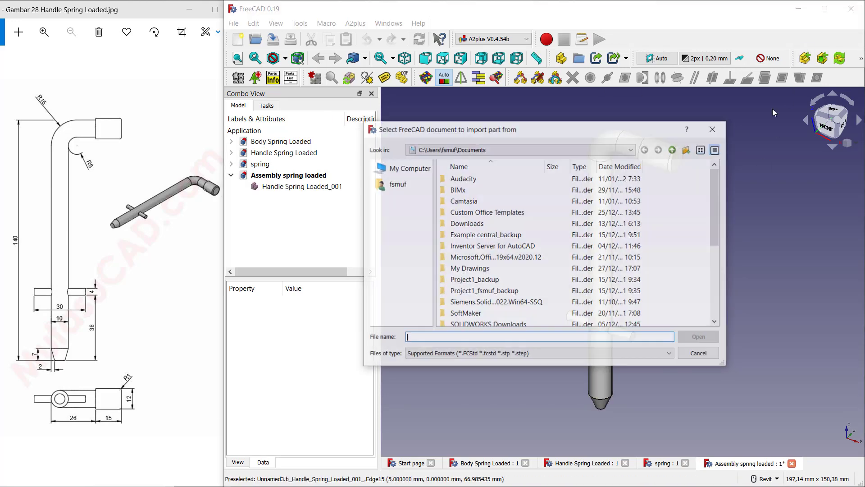
pyautogui.click(468, 313)
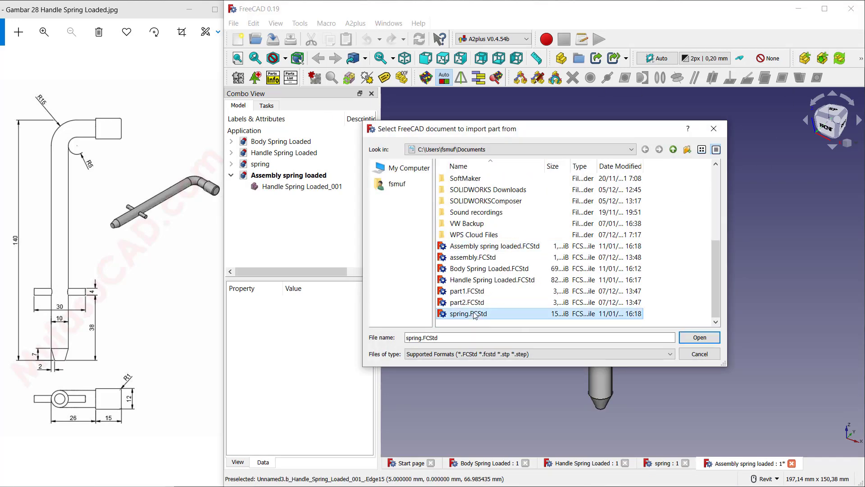
pyautogui.click(700, 338)
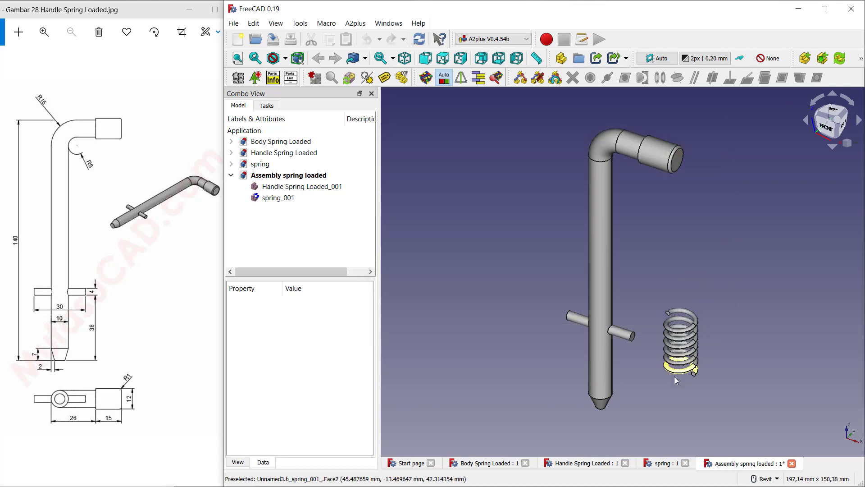
pyautogui.click(649, 394)
# Try an axis-coincident constraint between the spring's lowest coil edge and the handle's tip edge, and delete that constraint.
pyautogui.scroll(5, 637, 333)
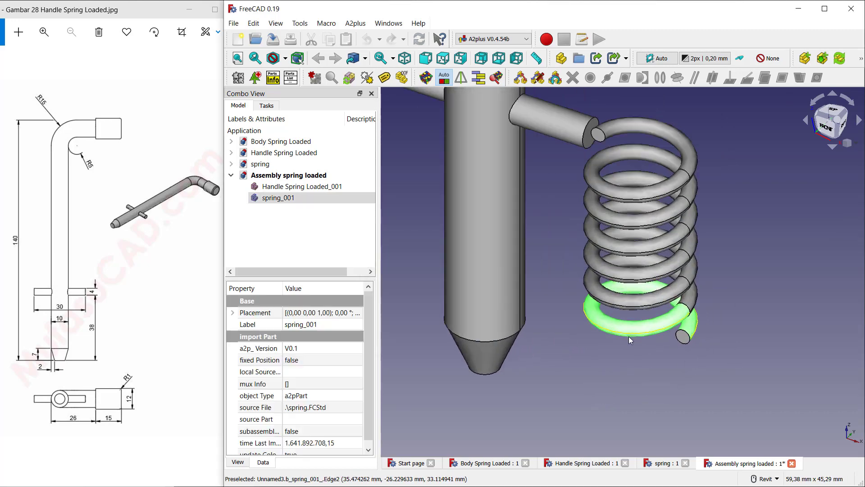
pyautogui.click(489, 380)
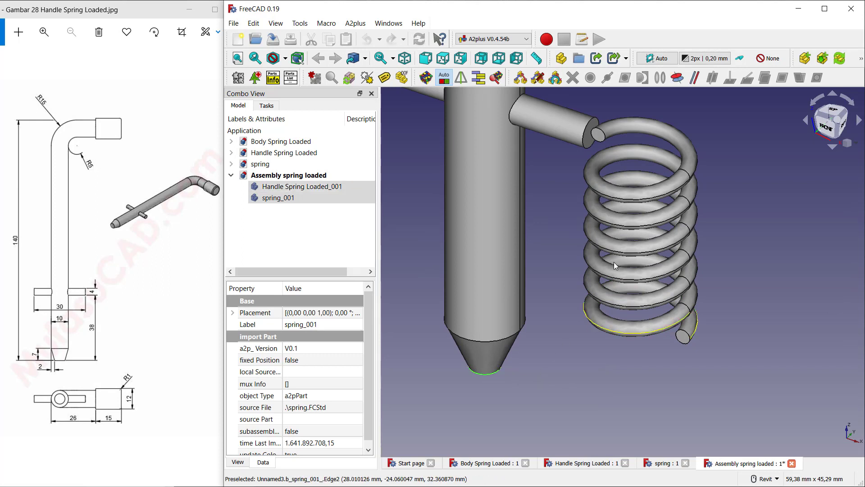
pyautogui.click(677, 78)
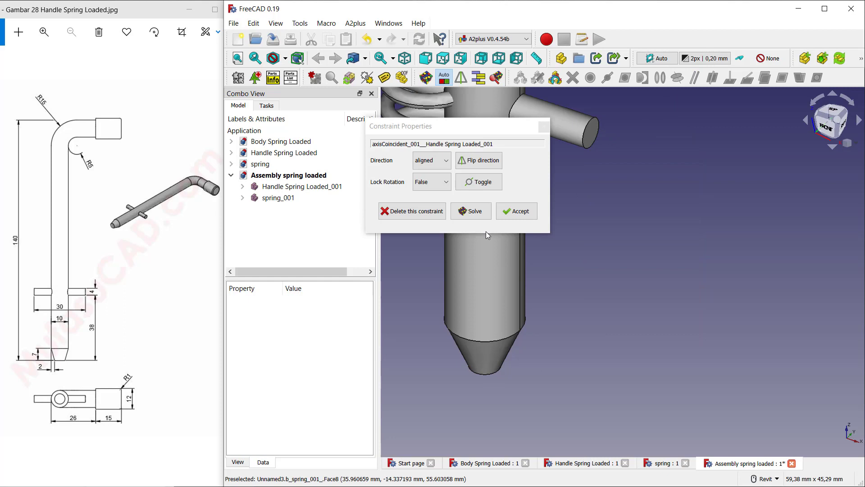
pyautogui.click(412, 212)
pyautogui.click(450, 197)
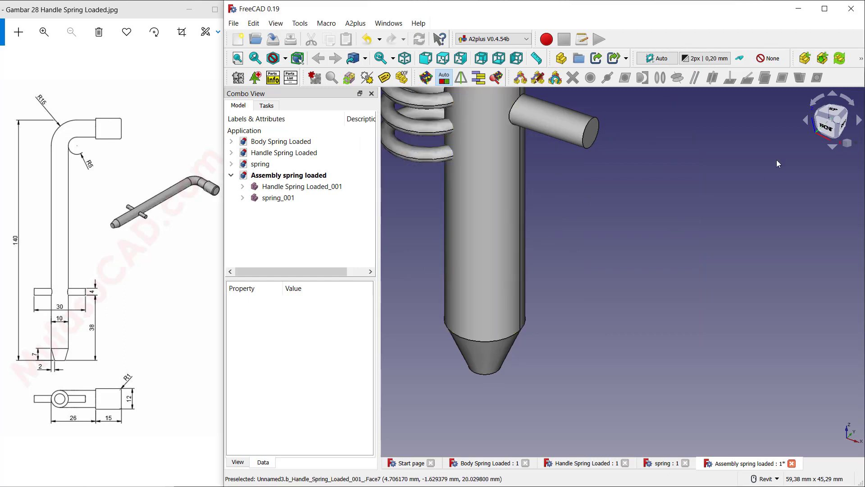
# Transform the spring 7 mm along X and 13 mm up along Z so it surrounds the handle above its cross pin.
pyautogui.click(826, 132)
pyautogui.scroll(-5, 474, 283)
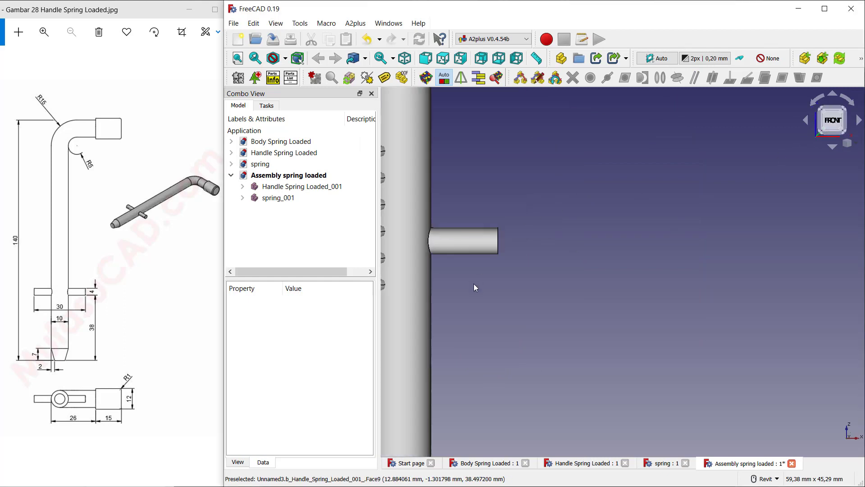
pyautogui.scroll(5, 466, 292)
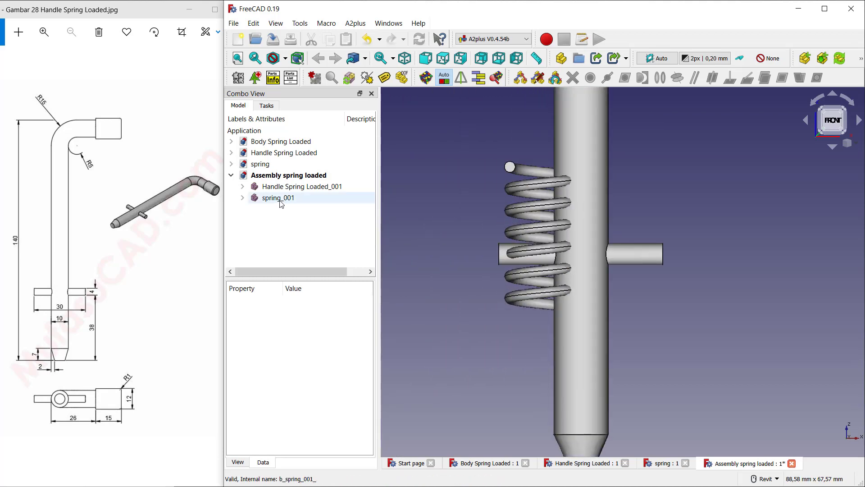
pyautogui.click(278, 198)
pyautogui.rightClick(279, 201)
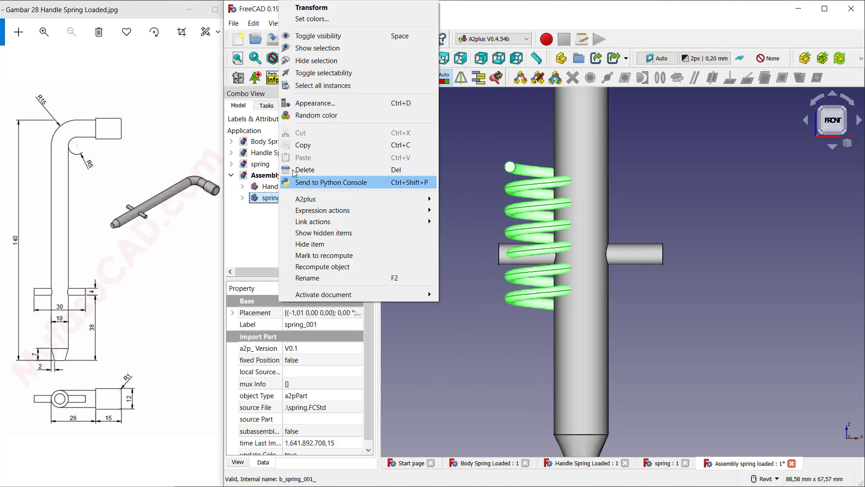
pyautogui.click(322, 8)
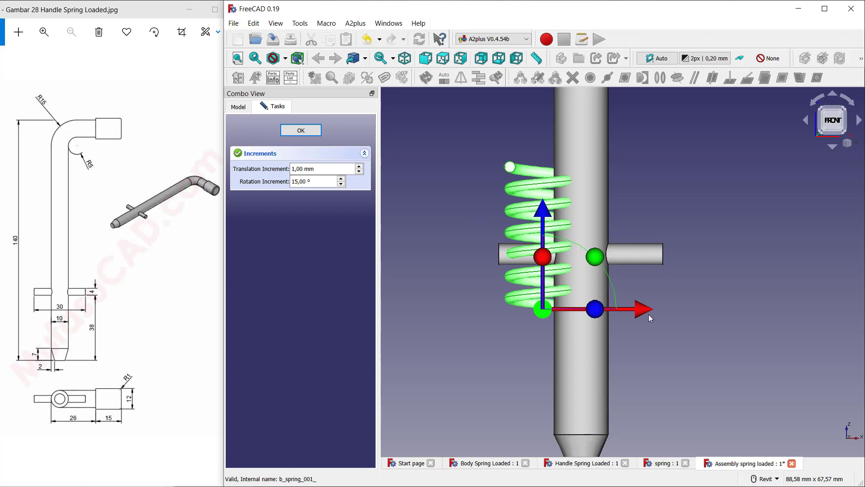
pyautogui.moveTo(649, 311); pyautogui.dragTo(681, 316)
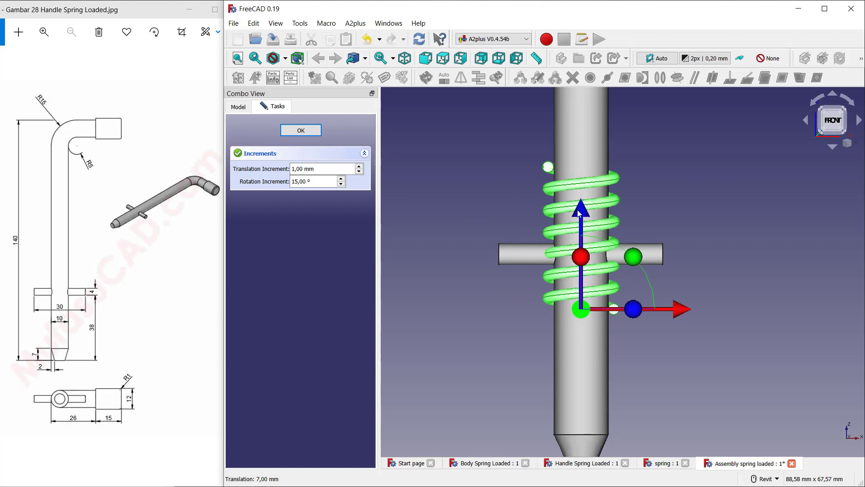
pyautogui.moveTo(580, 213); pyautogui.dragTo(591, 145)
pyautogui.scroll(-3, 673, 199)
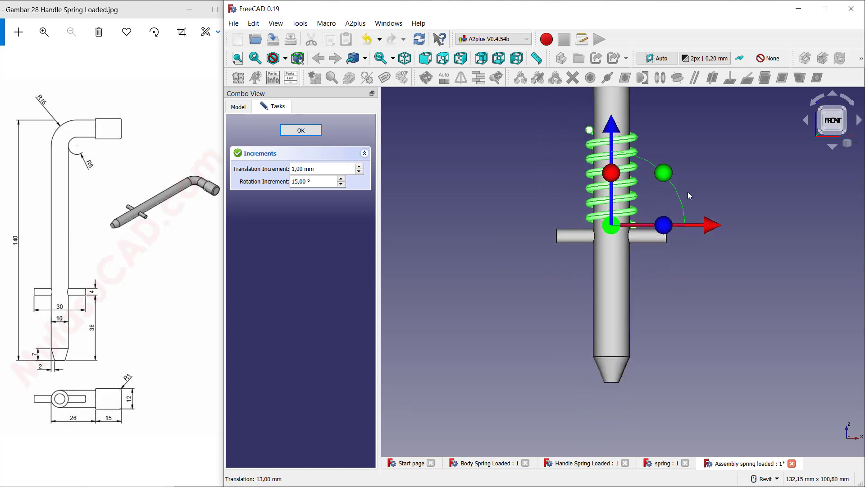
pyautogui.scroll(-4, 684, 229)
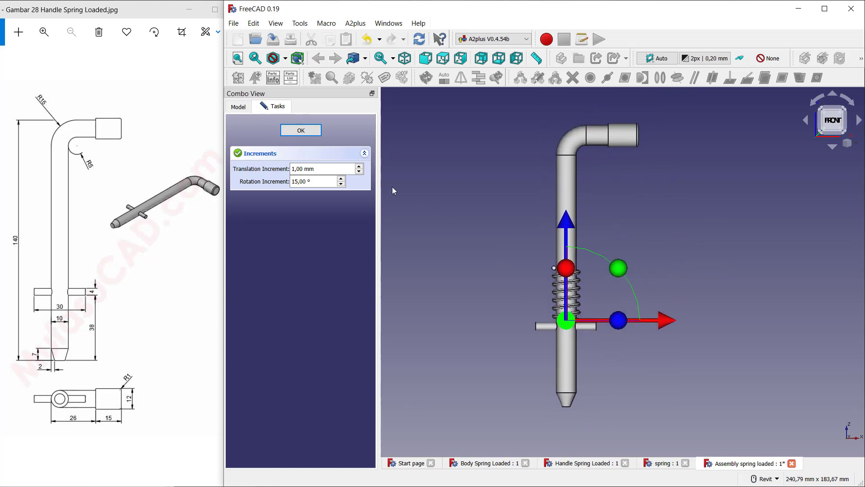
pyautogui.click(301, 130)
# Import Body Spring Loaded.FCStd into the assembly and place it beside the handle's lower end.
pyautogui.keyDown('shift'); pyautogui.moveTo(518, 199); pyautogui.dragTo(621, 244, button='middle'); pyautogui.keyUp('shift')
pyautogui.click(806, 59)
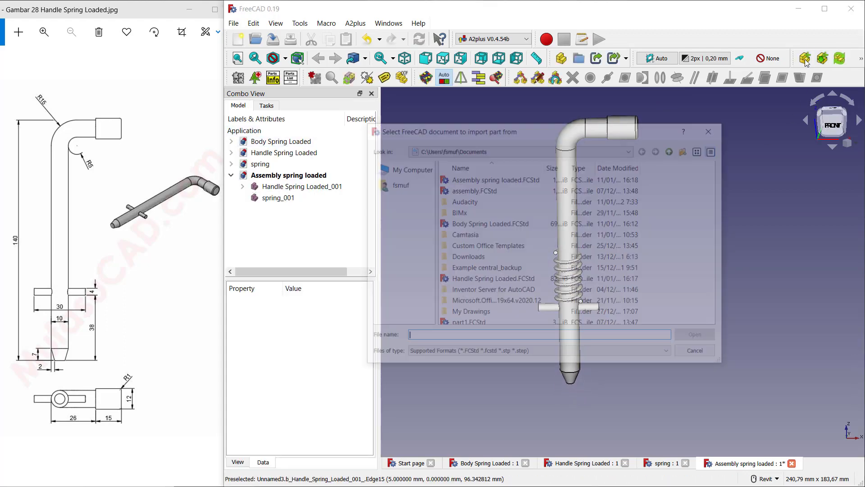
pyautogui.click(486, 269)
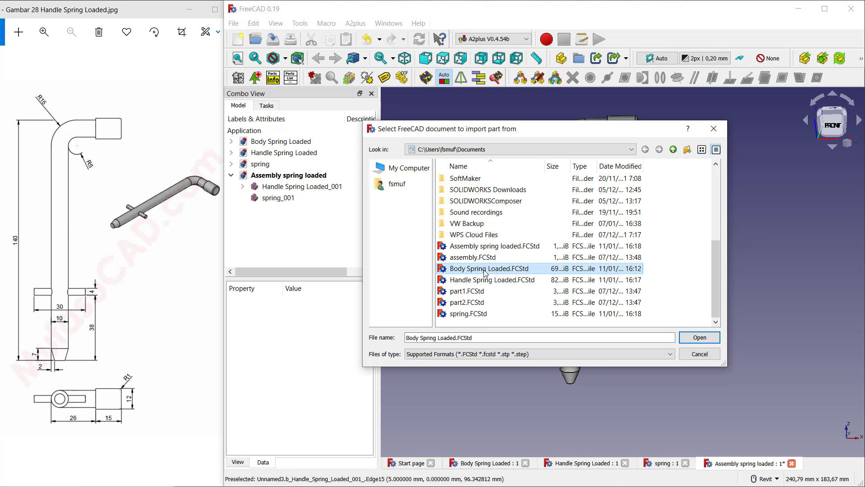
pyautogui.click(698, 340)
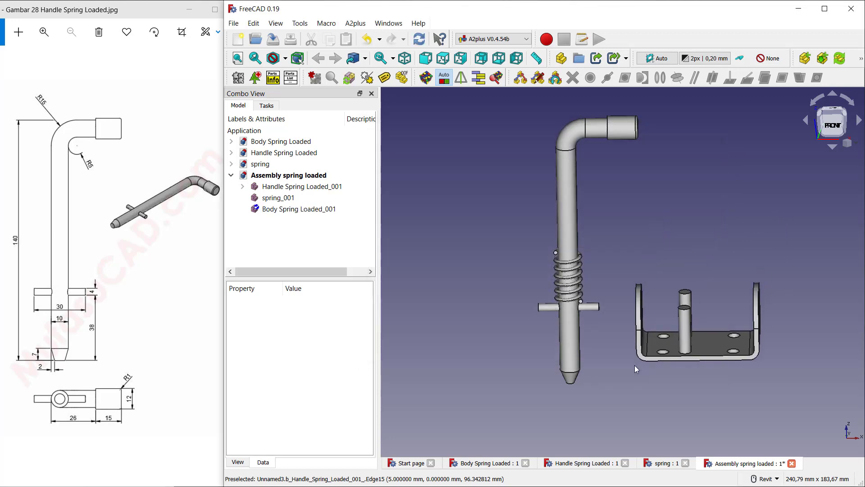
pyautogui.click(613, 377)
# Transform the body by rotating it -90° about its Y axis so its base plate stands upright.
pyautogui.keyDown('shift'); pyautogui.moveTo(650, 282); pyautogui.dragTo(659, 265, button='middle'); pyautogui.keyUp('shift')
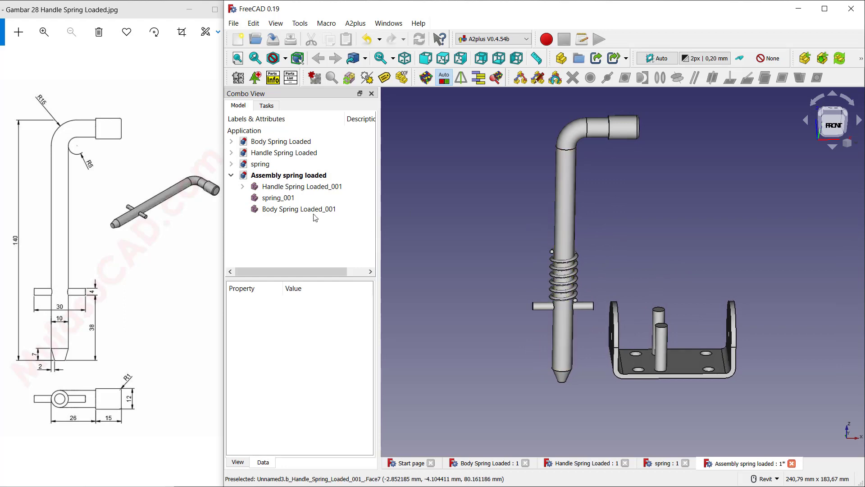
pyautogui.click(295, 210)
pyautogui.rightClick(295, 211)
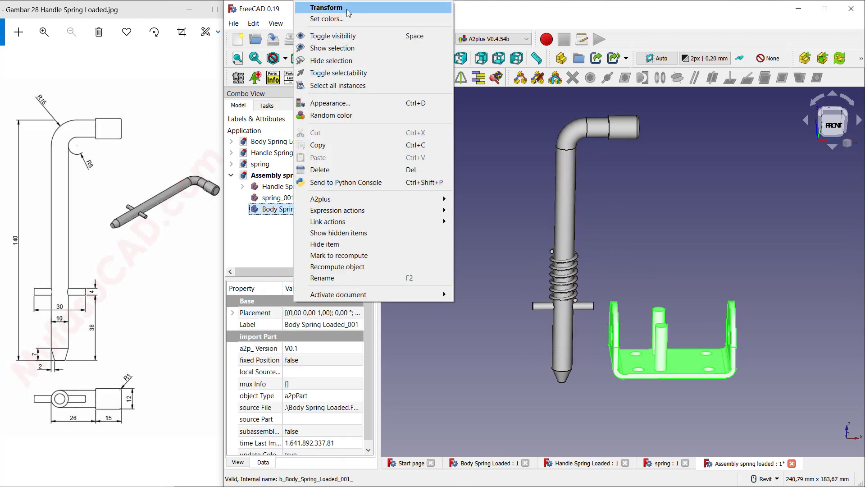
pyautogui.click(347, 9)
pyautogui.moveTo(667, 328); pyautogui.dragTo(647, 263, button='middle')
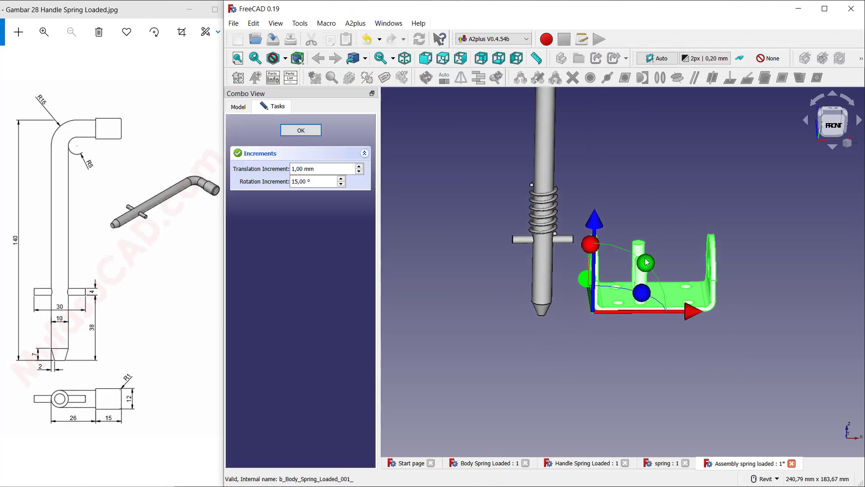
pyautogui.moveTo(647, 265); pyautogui.dragTo(512, 242)
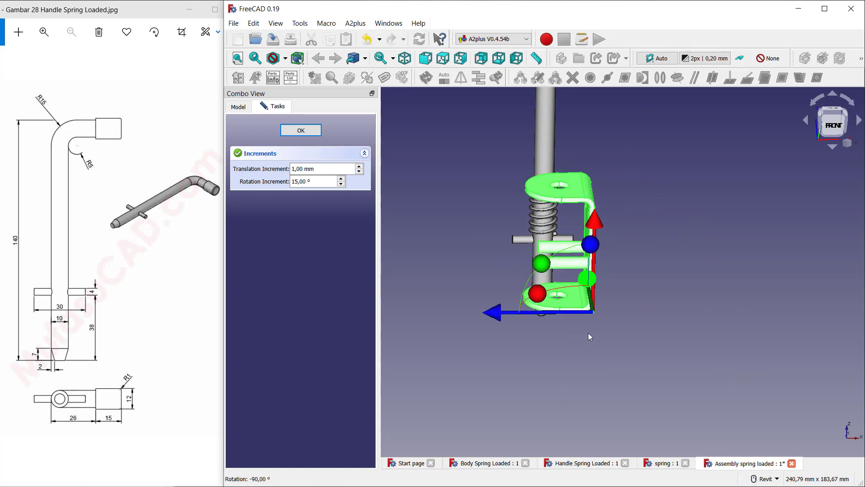
# Rotate the body 90° about its vertical axis so its pins point to the front, and accept the transform.
pyautogui.keyDown('shift'); pyautogui.moveTo(588, 333); pyautogui.dragTo(671, 334, button='middle'); pyautogui.keyUp('shift')
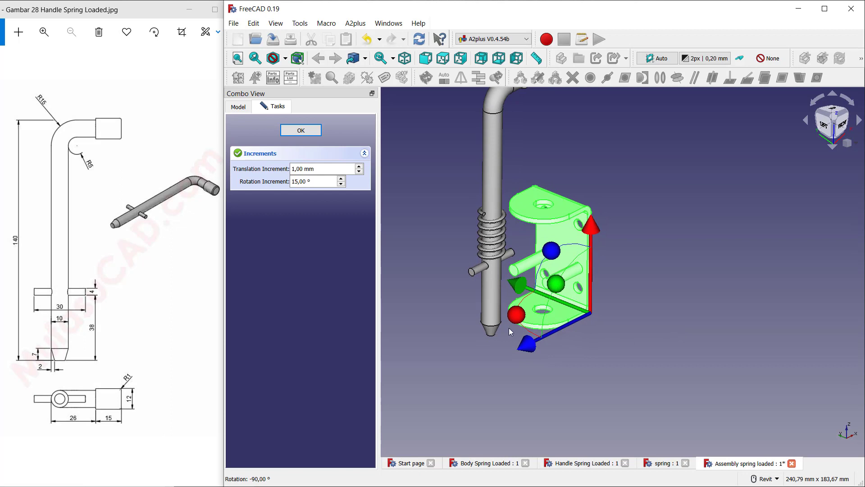
pyautogui.moveTo(517, 317); pyautogui.dragTo(606, 364)
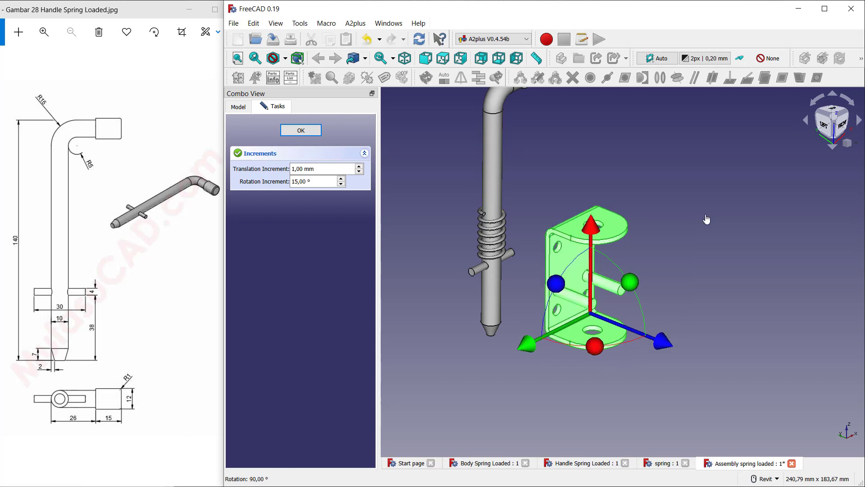
pyautogui.click(836, 113)
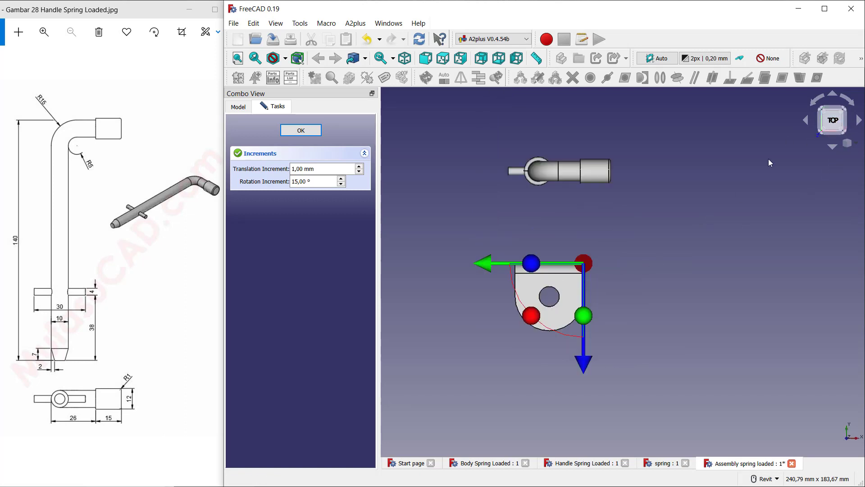
pyautogui.moveTo(618, 290)
pyautogui.keyDown('shift'); pyautogui.mouseDown(button='middle')
pyautogui.moveTo(641, 205)
pyautogui.moveTo(616, 296)
pyautogui.mouseUp(button='middle'); pyautogui.keyUp('shift')
pyautogui.scroll(4, 616, 296)
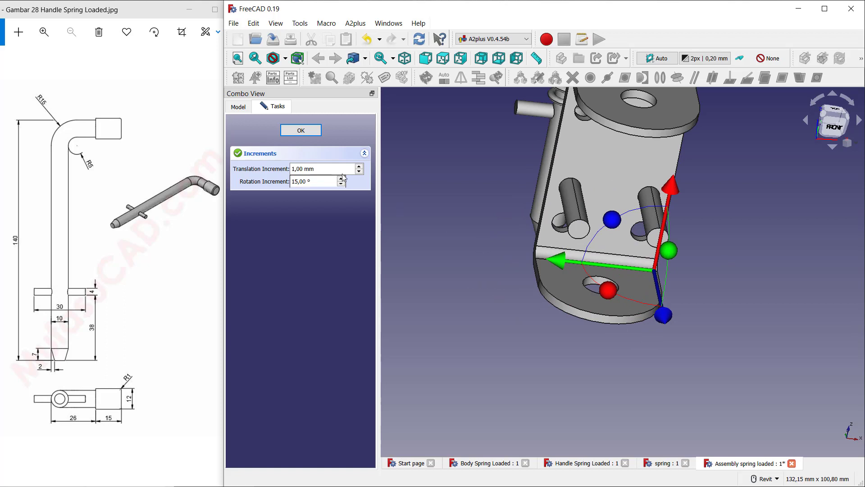
pyautogui.click(302, 130)
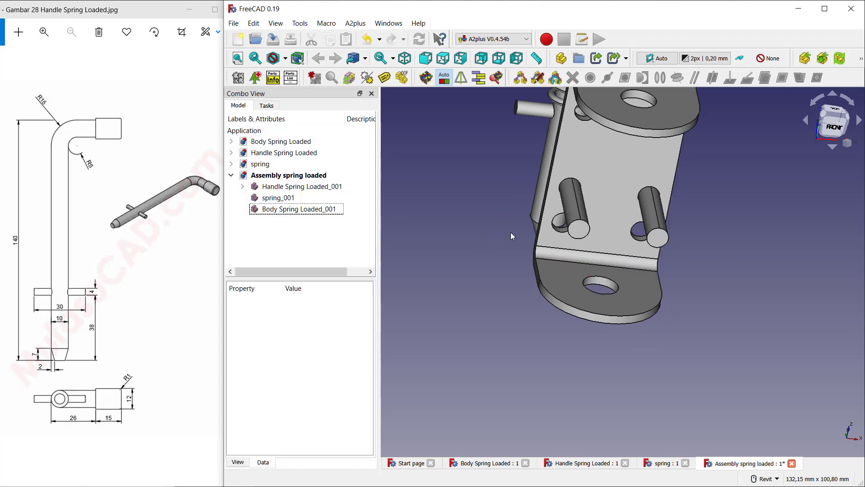
# Align the body's lower flange hole with the handle's lower edge using an axis-coincident constraint, and delete the constraint.
pyautogui.click(532, 223)
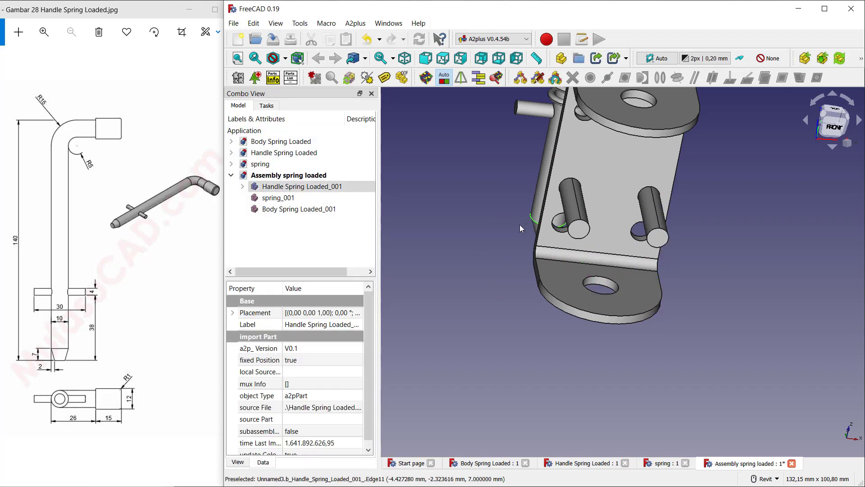
pyautogui.keyDown('ctrl'); pyautogui.click(600, 277); pyautogui.keyUp('ctrl')
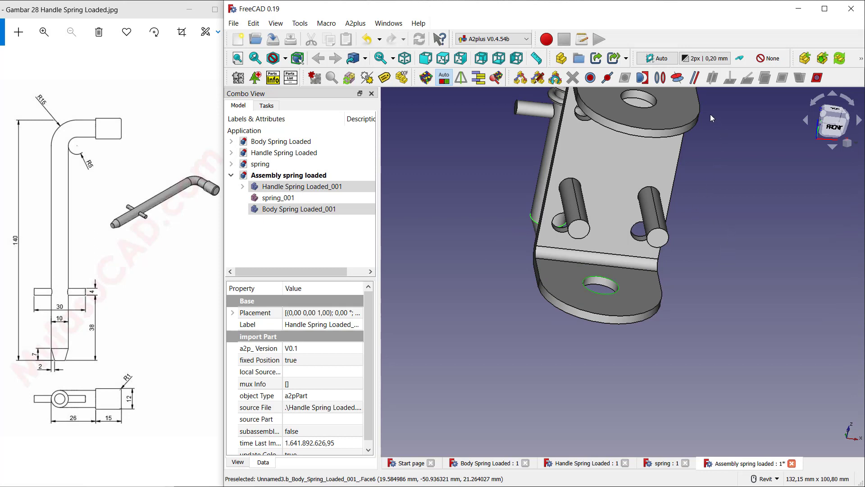
pyautogui.click(678, 77)
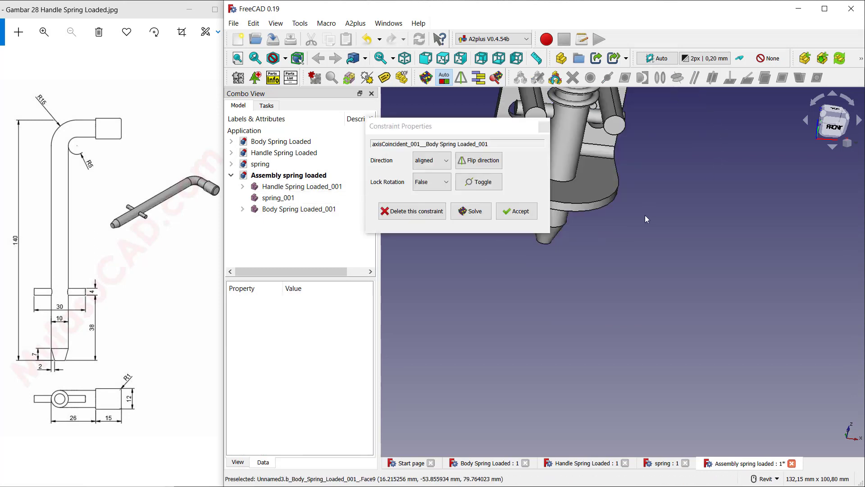
pyautogui.click(411, 211)
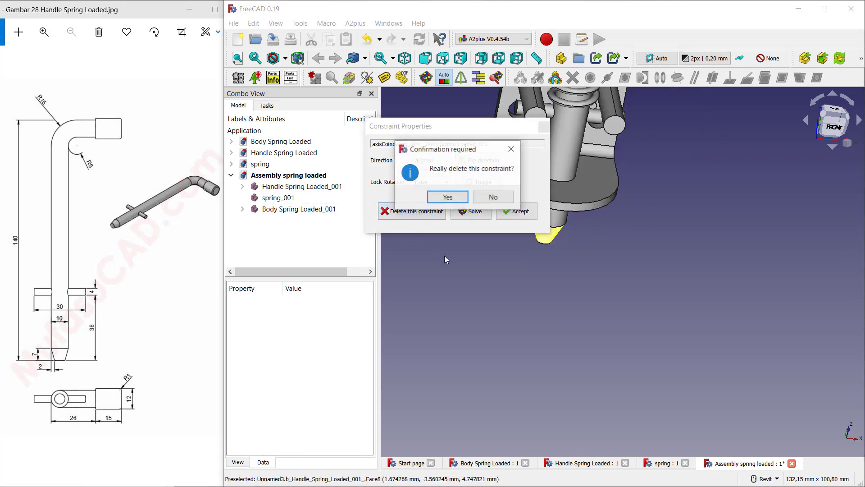
pyautogui.click(461, 198)
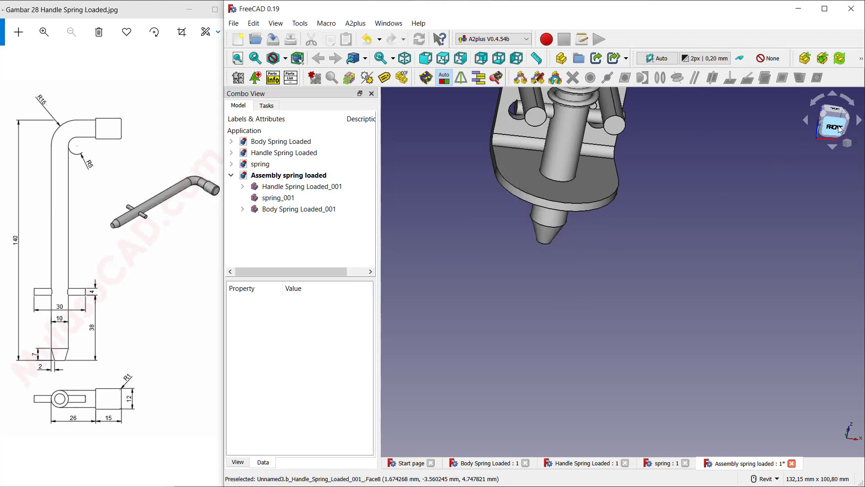
# Transform the body 7 mm down along the handle in the front view.
pyautogui.click(838, 128)
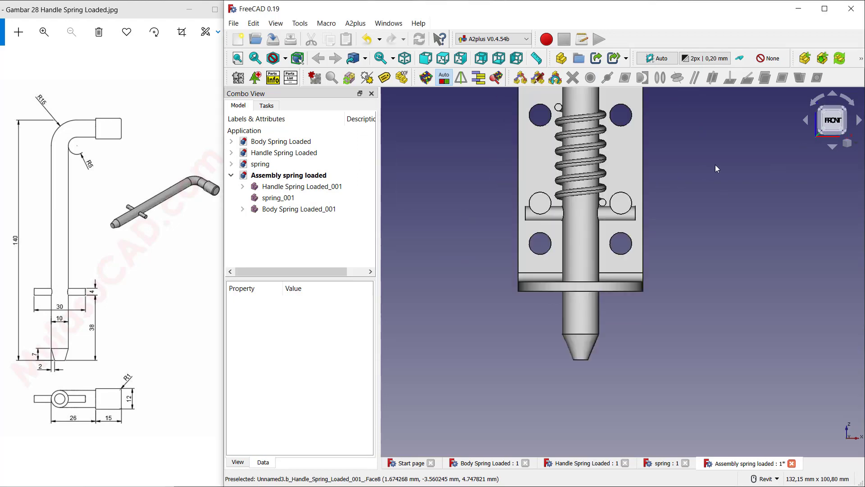
pyautogui.click(294, 210)
pyautogui.rightClick(294, 210)
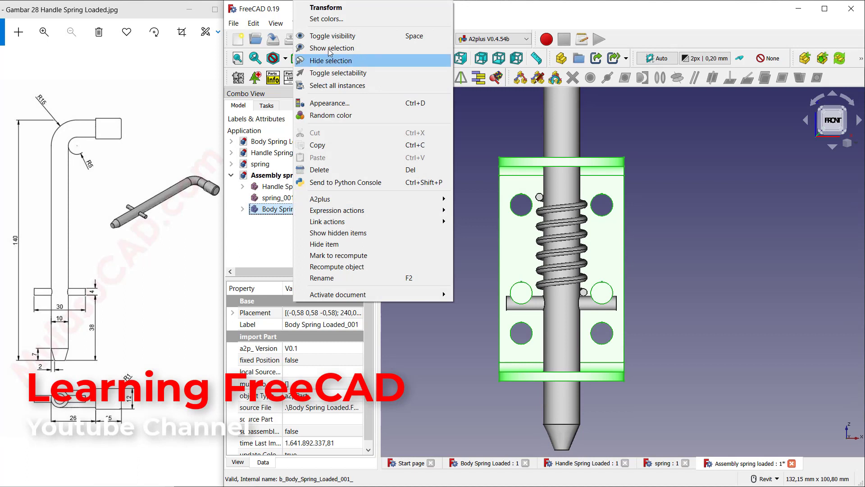
pyautogui.click(326, 8)
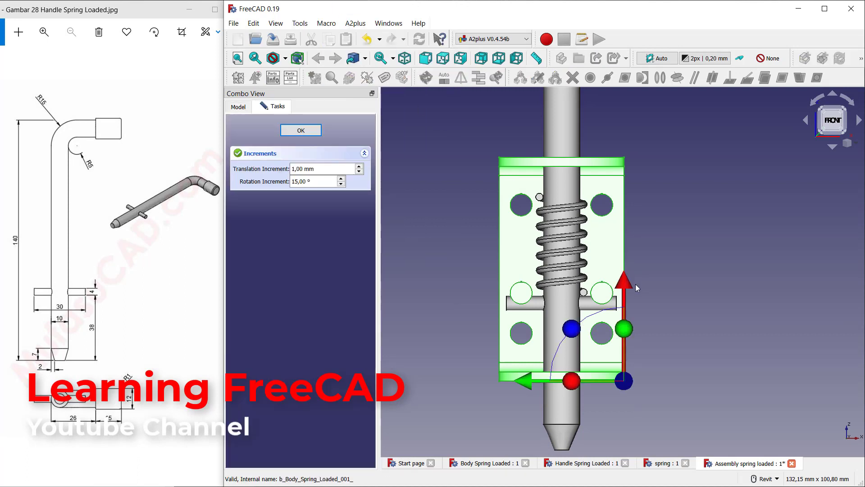
pyautogui.moveTo(627, 287)
pyautogui.mouseDown()
pyautogui.moveTo(627, 249)
pyautogui.moveTo(627, 277)
pyautogui.mouseUp()
pyautogui.moveTo(627, 292); pyautogui.dragTo(627, 316)
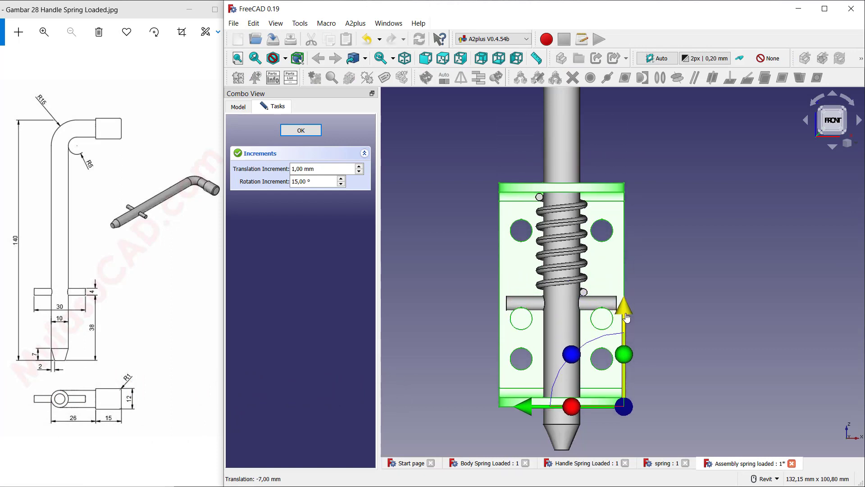
pyautogui.click(664, 261)
# Set the translation increment to 0.5 mm and shift the body slightly farther down along the handle.
pyautogui.scroll(5, 579, 297)
pyautogui.scroll(-5, 579, 300)
pyautogui.keyDown('shift'); pyautogui.moveTo(580, 300); pyautogui.dragTo(507, 268, button='middle'); pyautogui.keyUp('shift')
pyautogui.scroll(3, 502, 266)
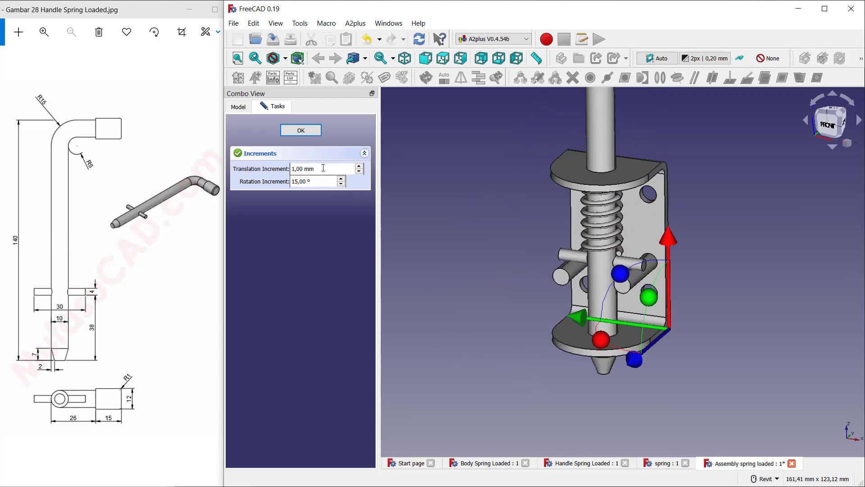
pyautogui.moveTo(316, 169); pyautogui.dragTo(283, 172)
pyautogui.write('0,5')
pyautogui.scroll(3, 649, 263)
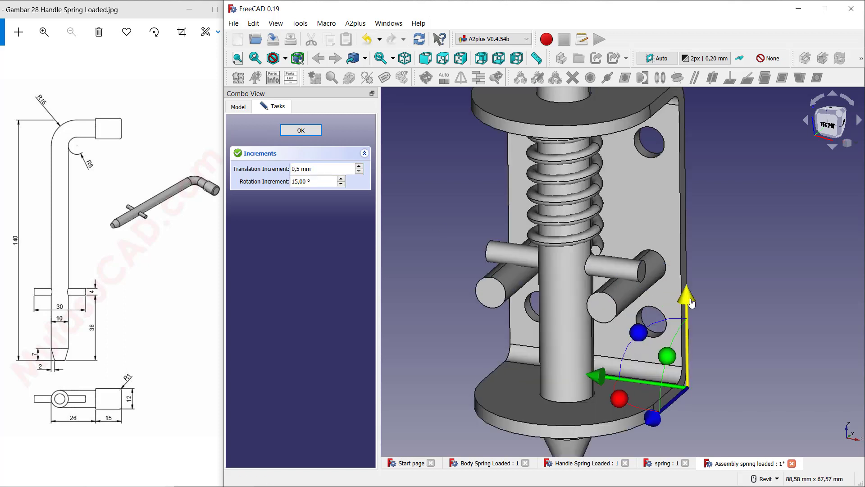
pyautogui.moveTo(692, 303); pyautogui.dragTo(692, 311)
# Shift the body 0.5 mm up so its two pins meet the handle's cross pin, and accept the transform.
pyautogui.keyDown('shift'); pyautogui.moveTo(692, 311); pyautogui.dragTo(729, 255, button='middle'); pyautogui.keyUp('shift')
pyautogui.click(838, 121)
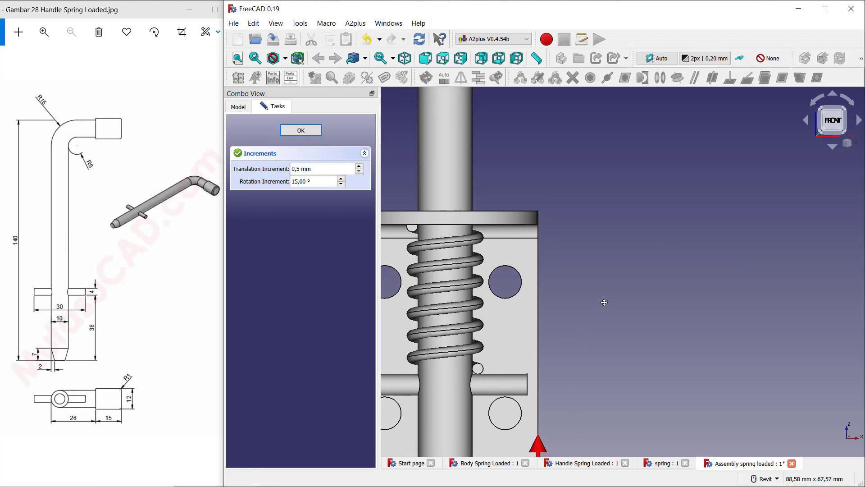
pyautogui.moveTo(644, 336); pyautogui.dragTo(644, 333)
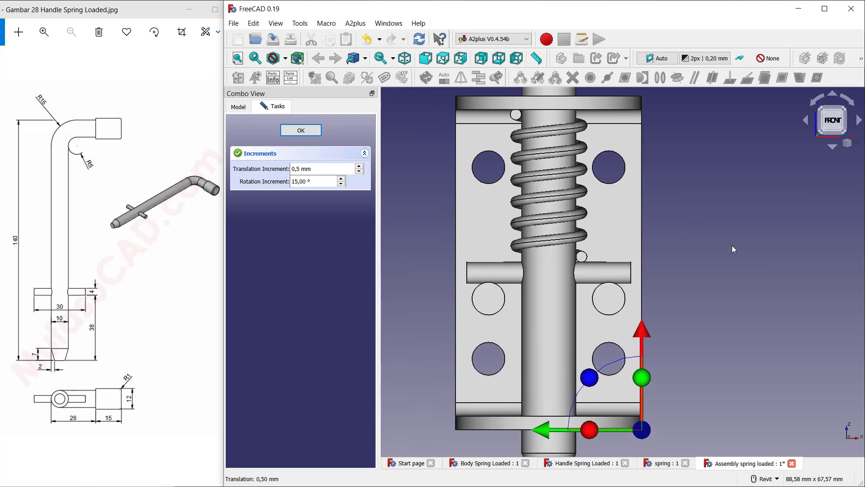
pyautogui.scroll(-2, 697, 226)
pyautogui.keyDown('shift'); pyautogui.moveTo(698, 221); pyautogui.dragTo(679, 245, button='middle'); pyautogui.keyUp('shift')
pyautogui.scroll(-3, 680, 246)
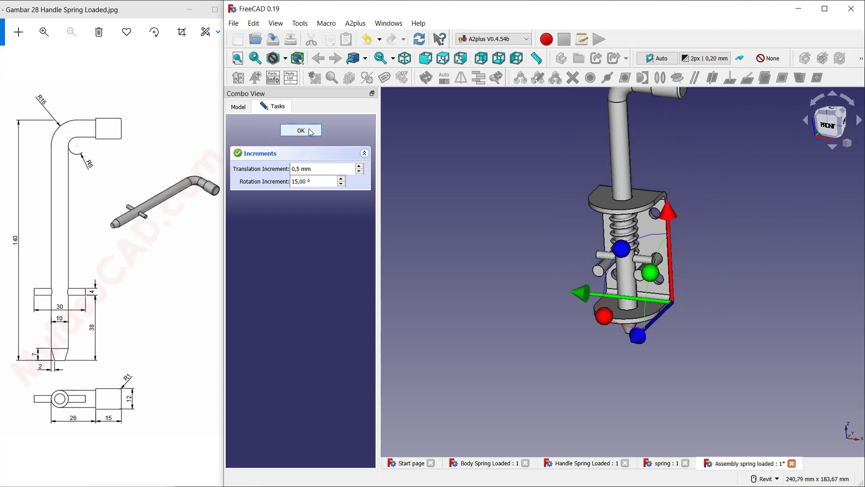
pyautogui.click(301, 130)
pyautogui.keyDown('shift'); pyautogui.moveTo(607, 242); pyautogui.dragTo(676, 265, button='middle'); pyautogui.keyUp('shift')
pyautogui.keyDown('shift'); pyautogui.moveTo(685, 223); pyautogui.dragTo(645, 265, button='middle'); pyautogui.keyUp('shift')
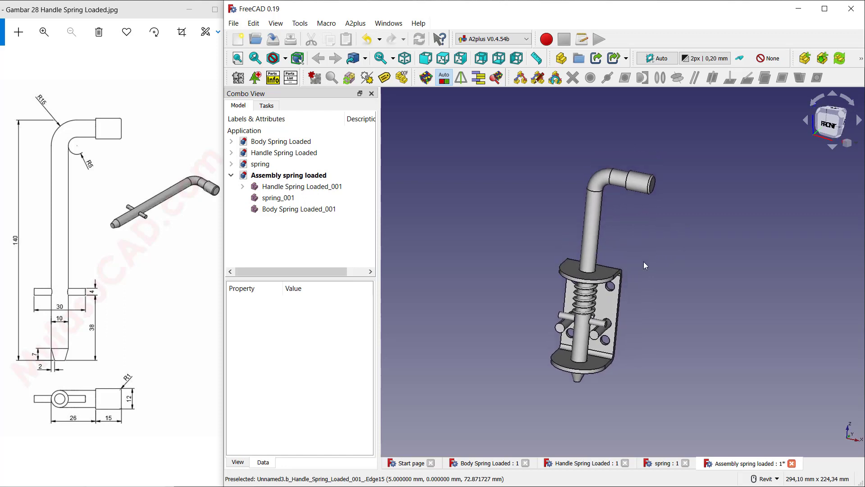